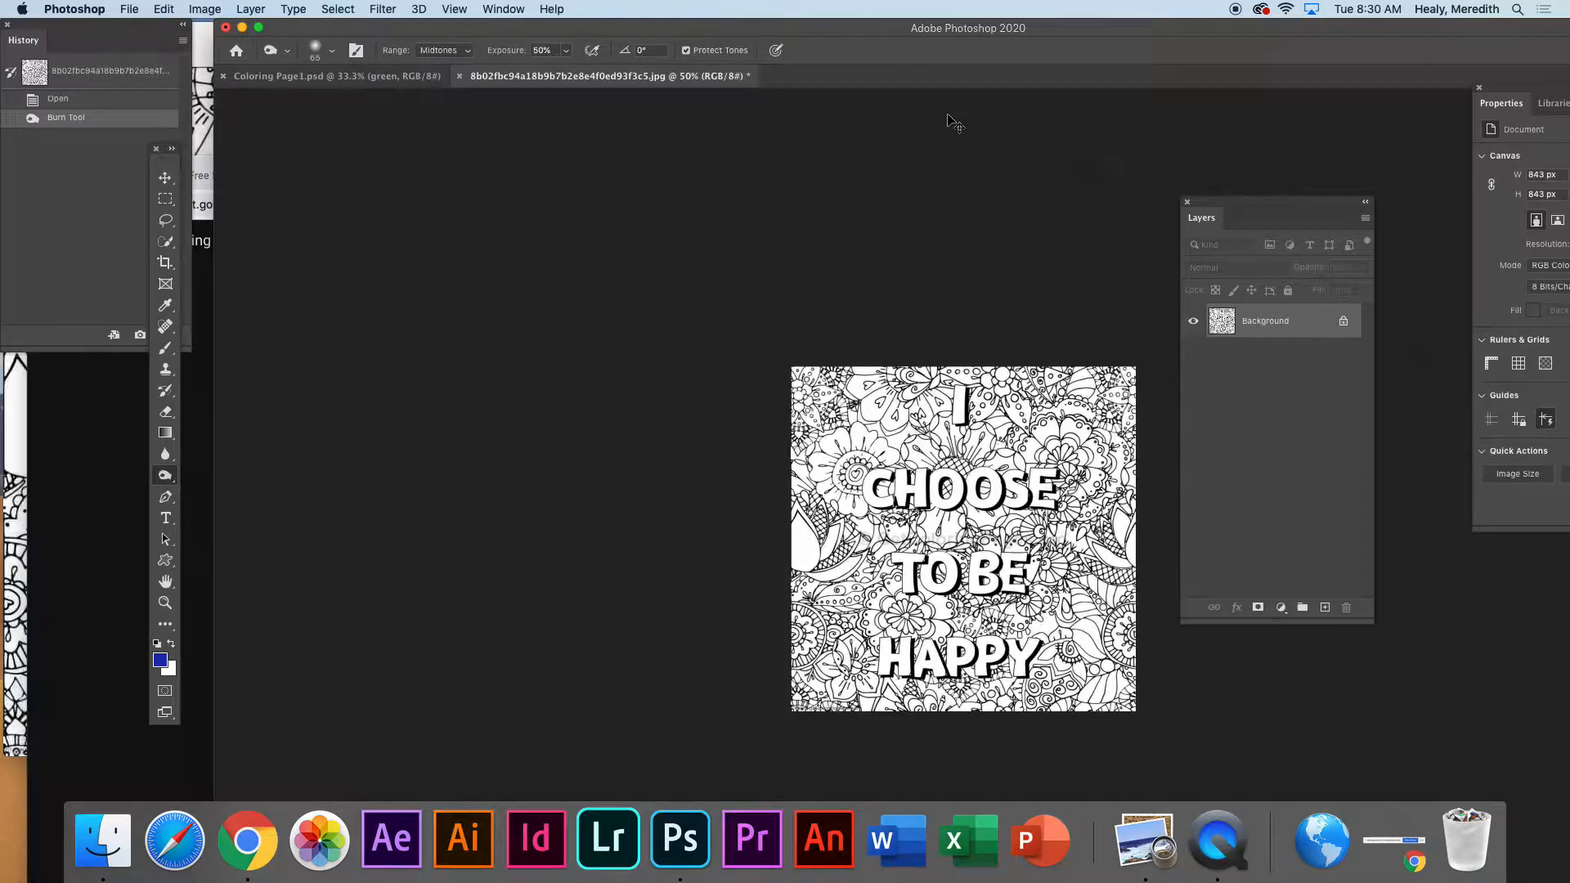
Step: Duplicate the Background layer and reposition the floating tool palette
{"action": "key", "text": "super+j"}
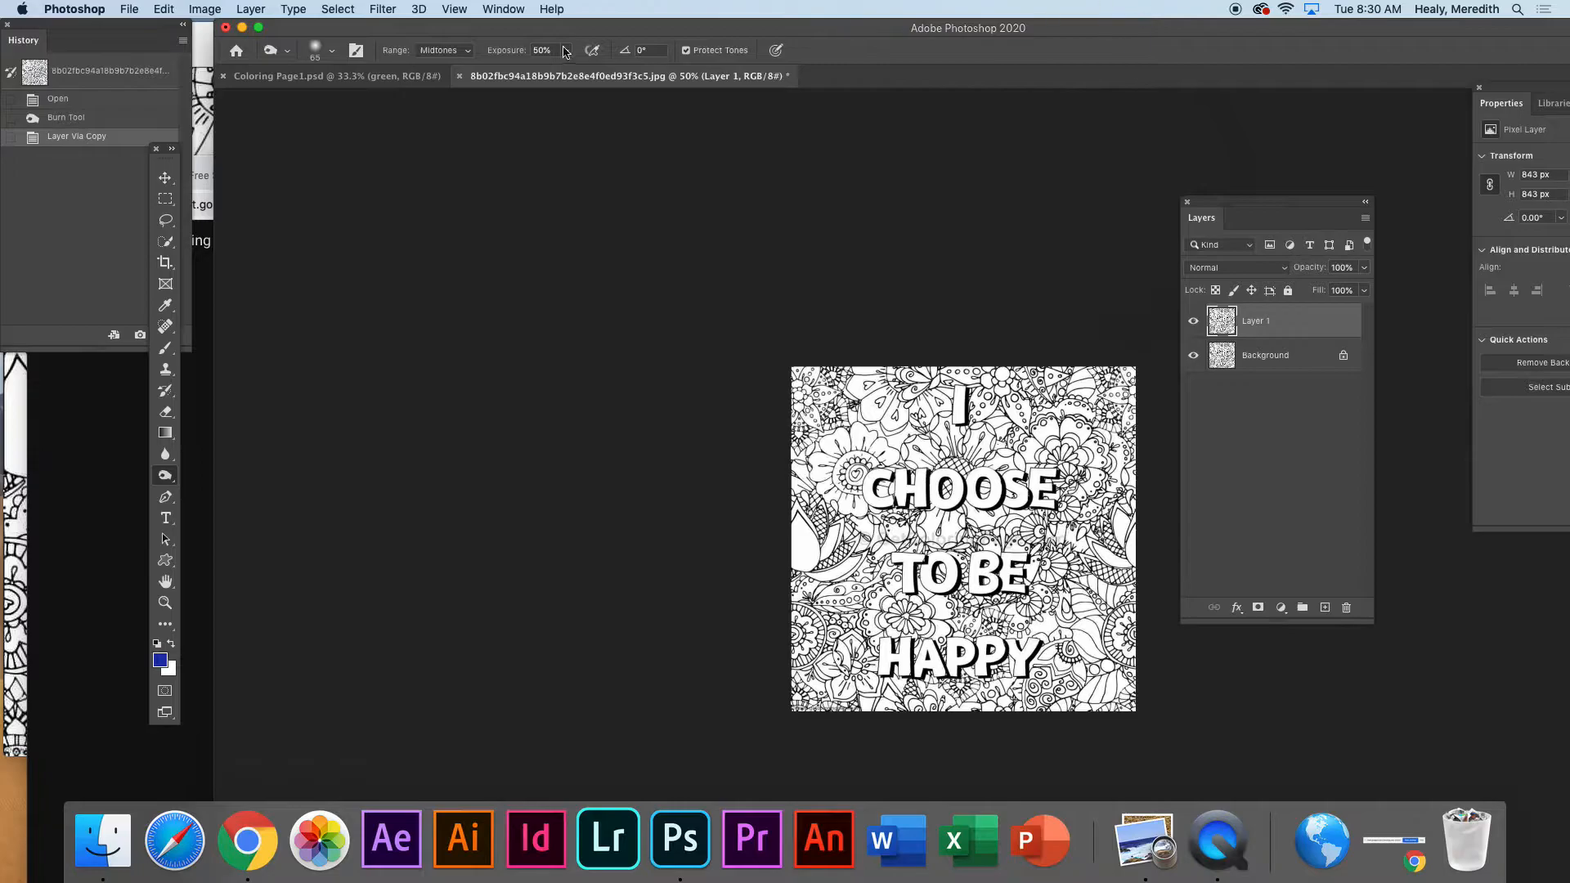
{"action": "left_click_drag", "start_coordinate": [162, 161], "coordinate": [320, 148]}
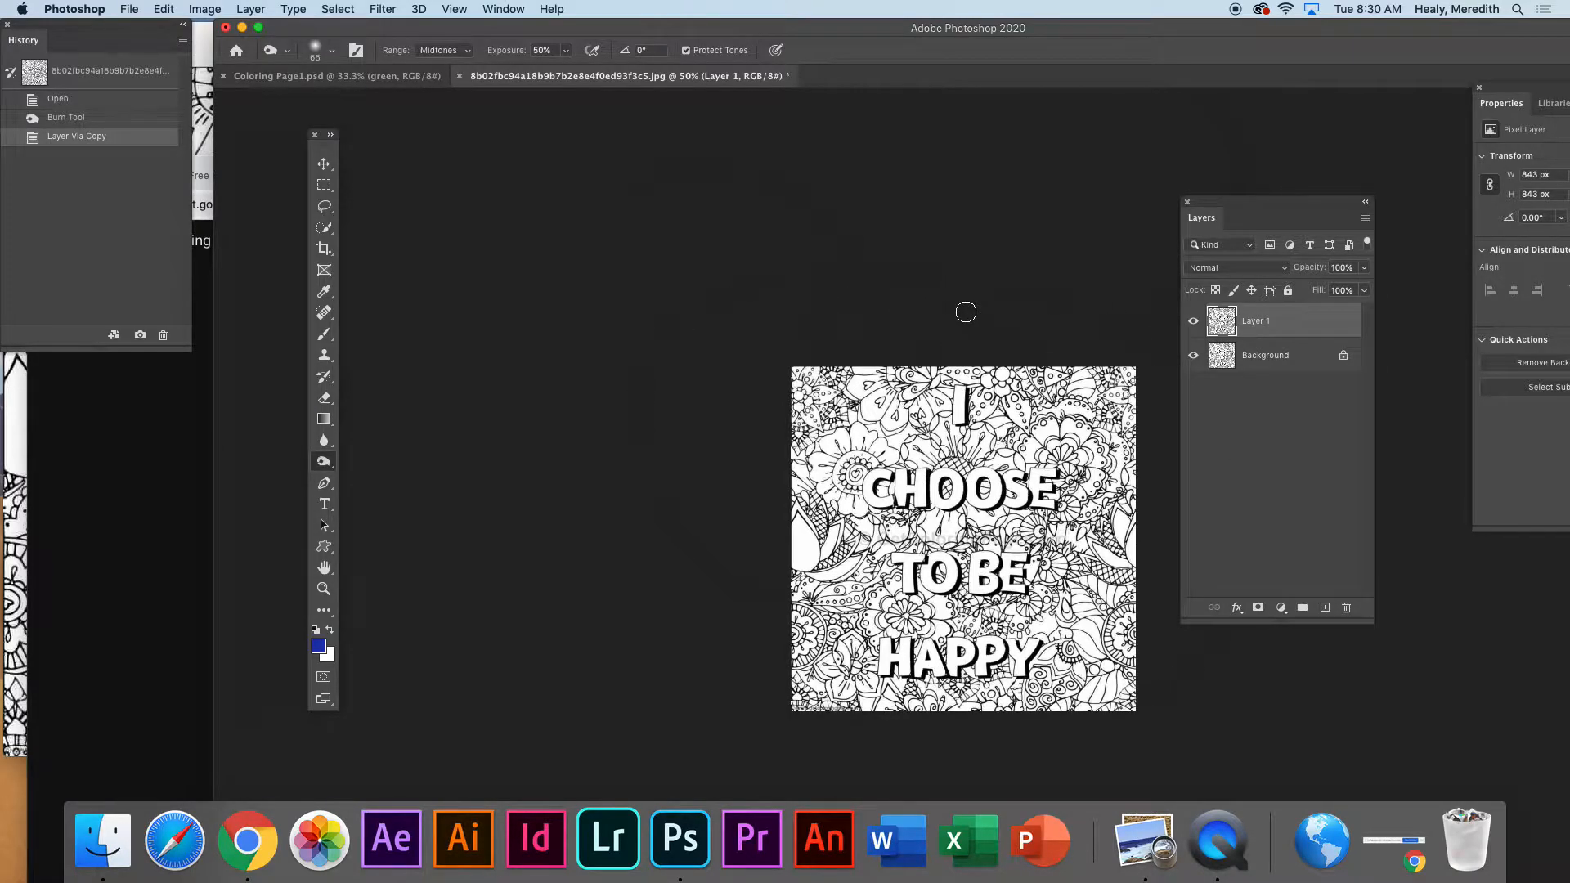
Step: Examine the coloring page's lettering at several zoom levels from 66.7% to 200%, finishing at 100%
{"action": "left_click", "coordinate": [324, 589]}
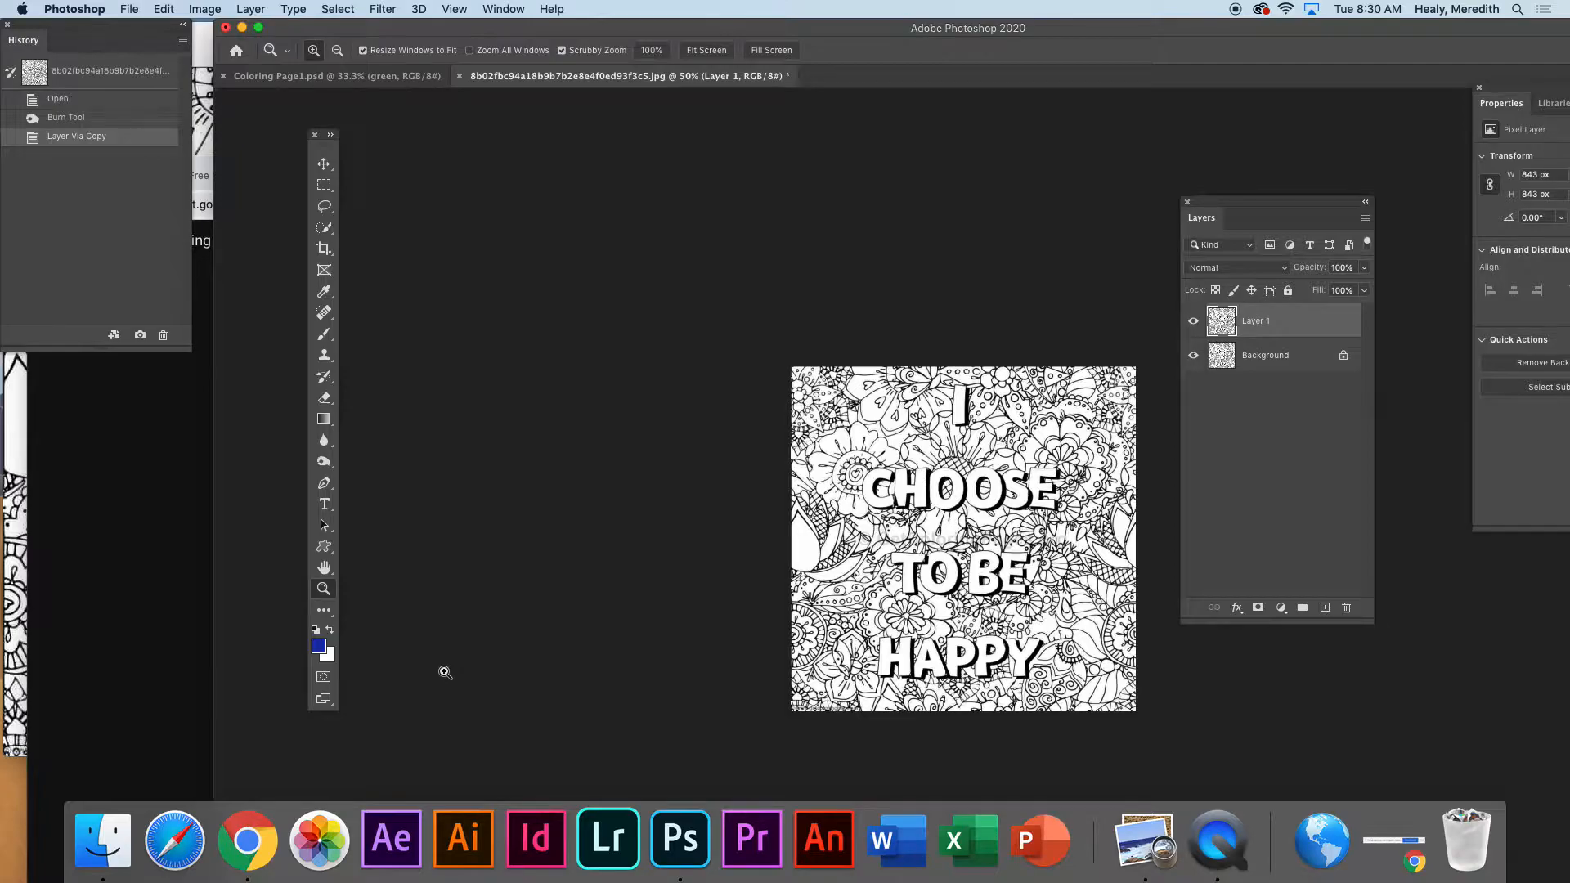
{"action": "left_click", "coordinate": [918, 412]}
{"action": "left_click", "coordinate": [917, 412]}
{"action": "left_click", "coordinate": [917, 412]}
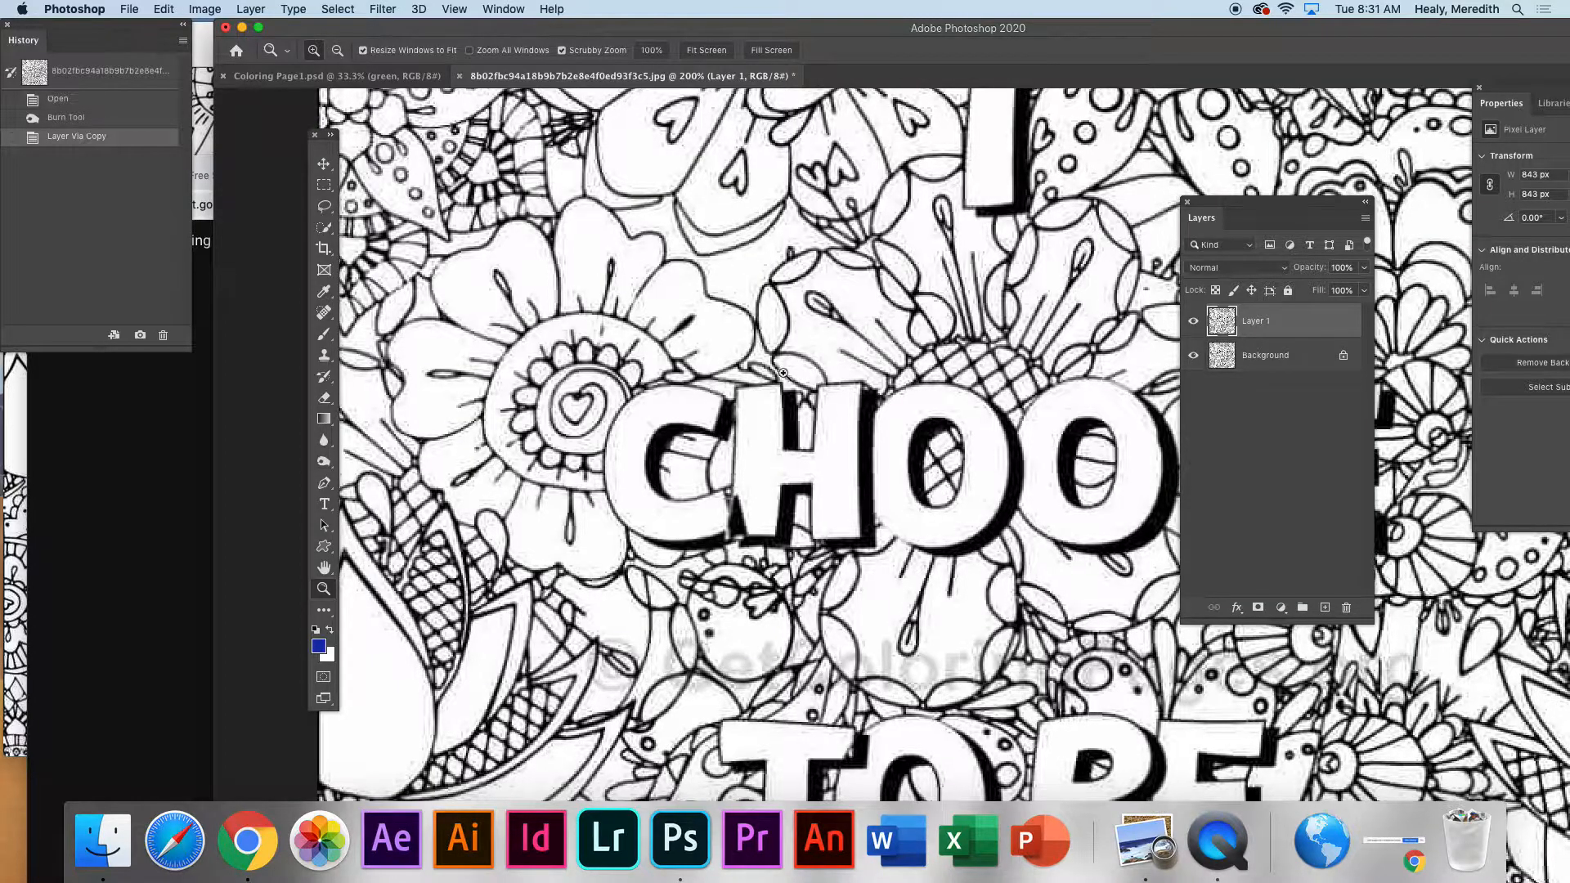
{"action": "left_click", "coordinate": [338, 51]}
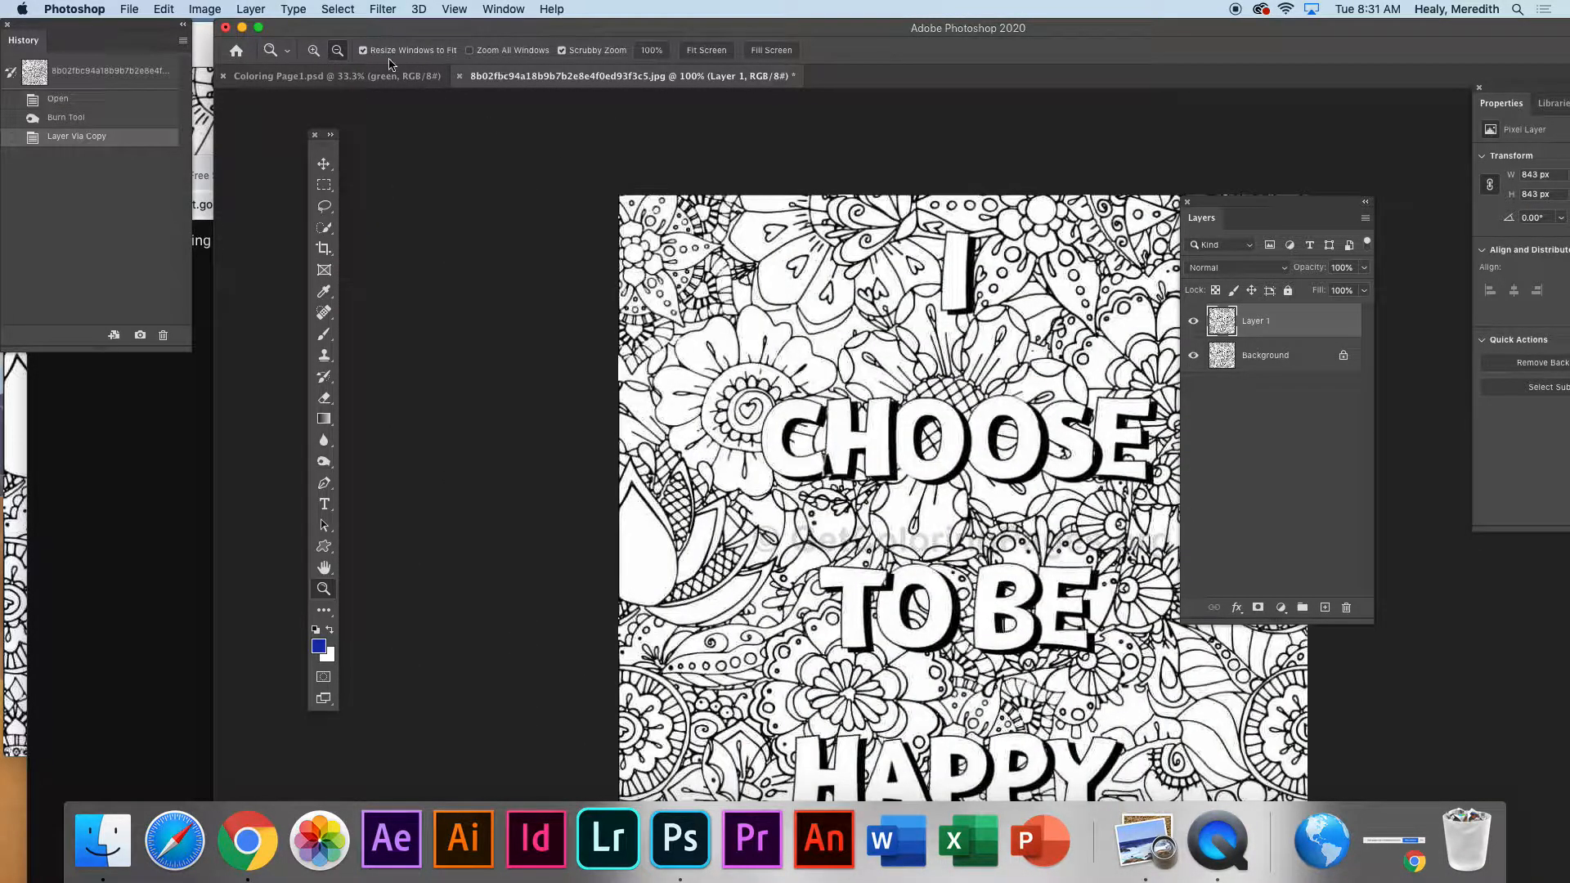
{"action": "left_click", "coordinate": [314, 51]}
{"action": "left_click", "coordinate": [1028, 408]}
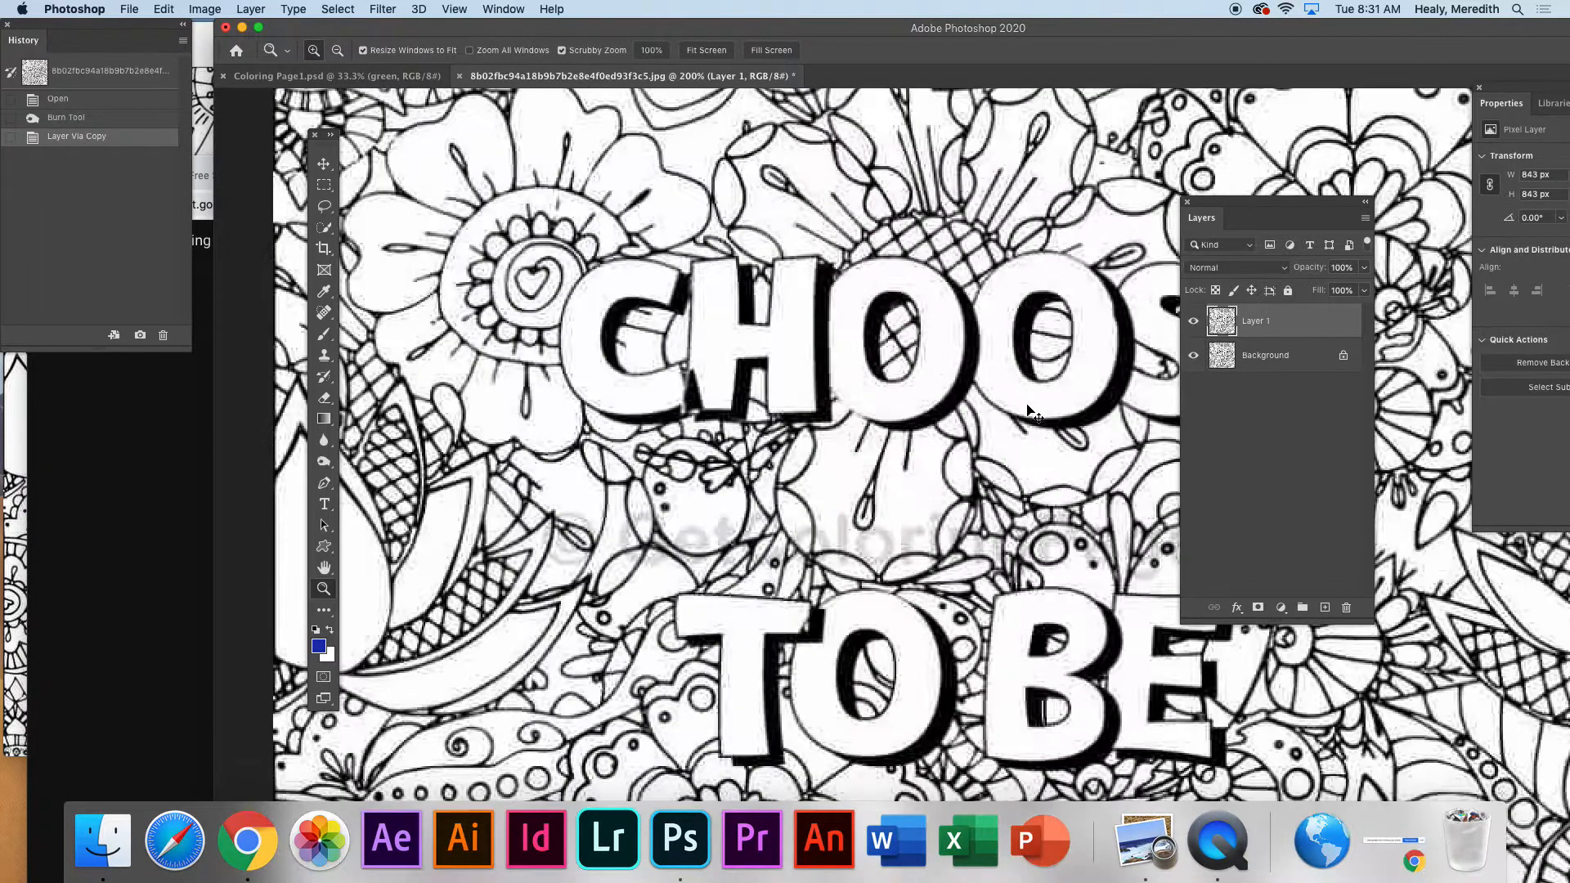
{"action": "key", "text": "super+minus"}
{"action": "key", "text": "super+minus"}
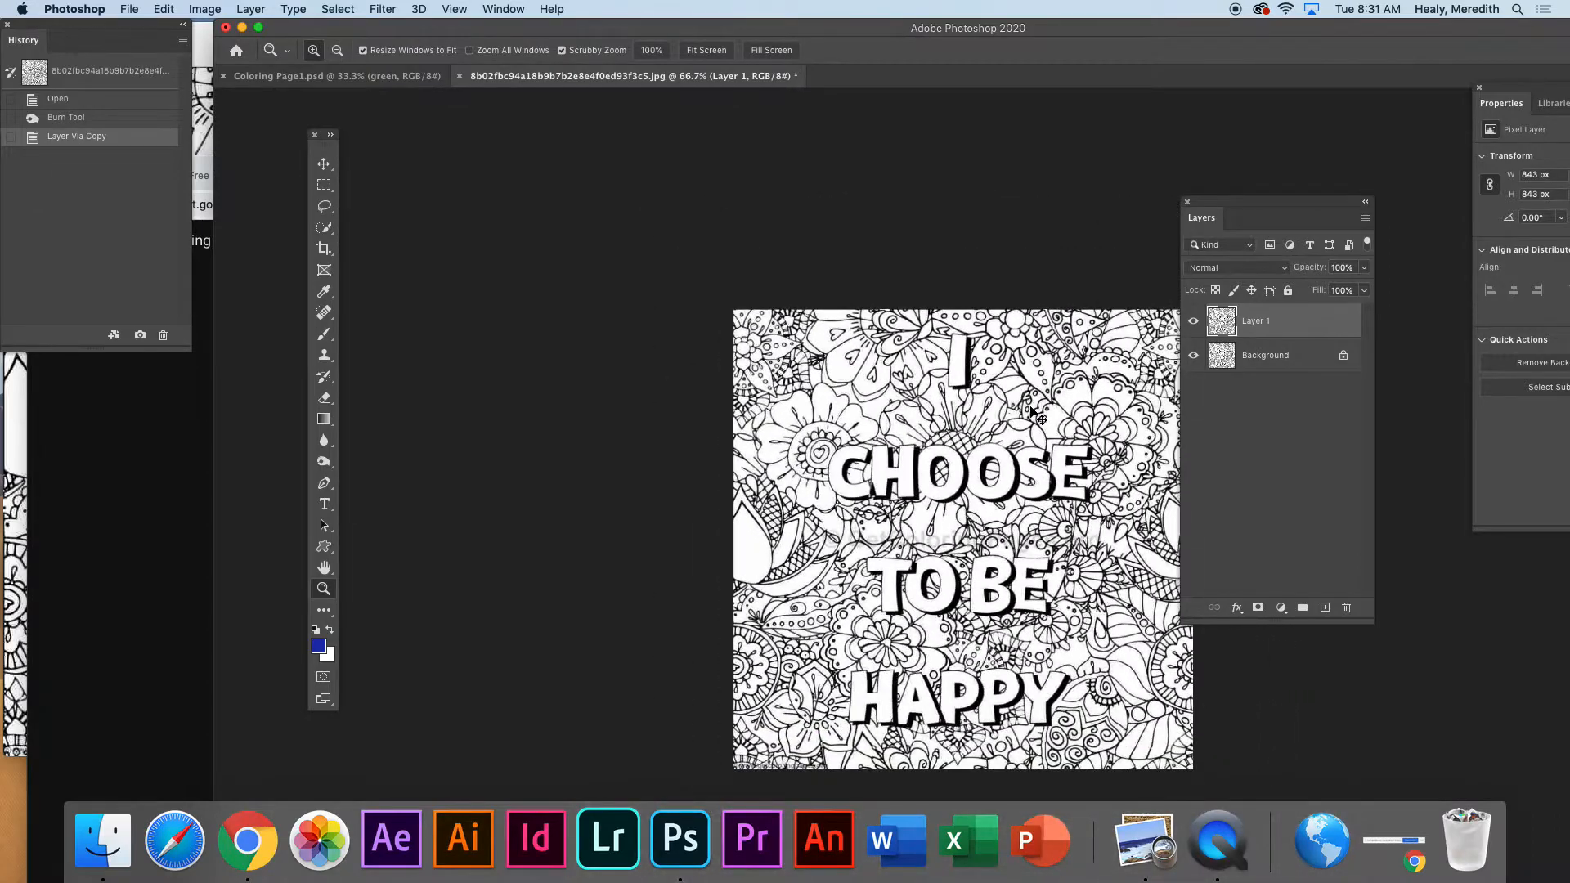
{"action": "key", "text": "super+plus"}
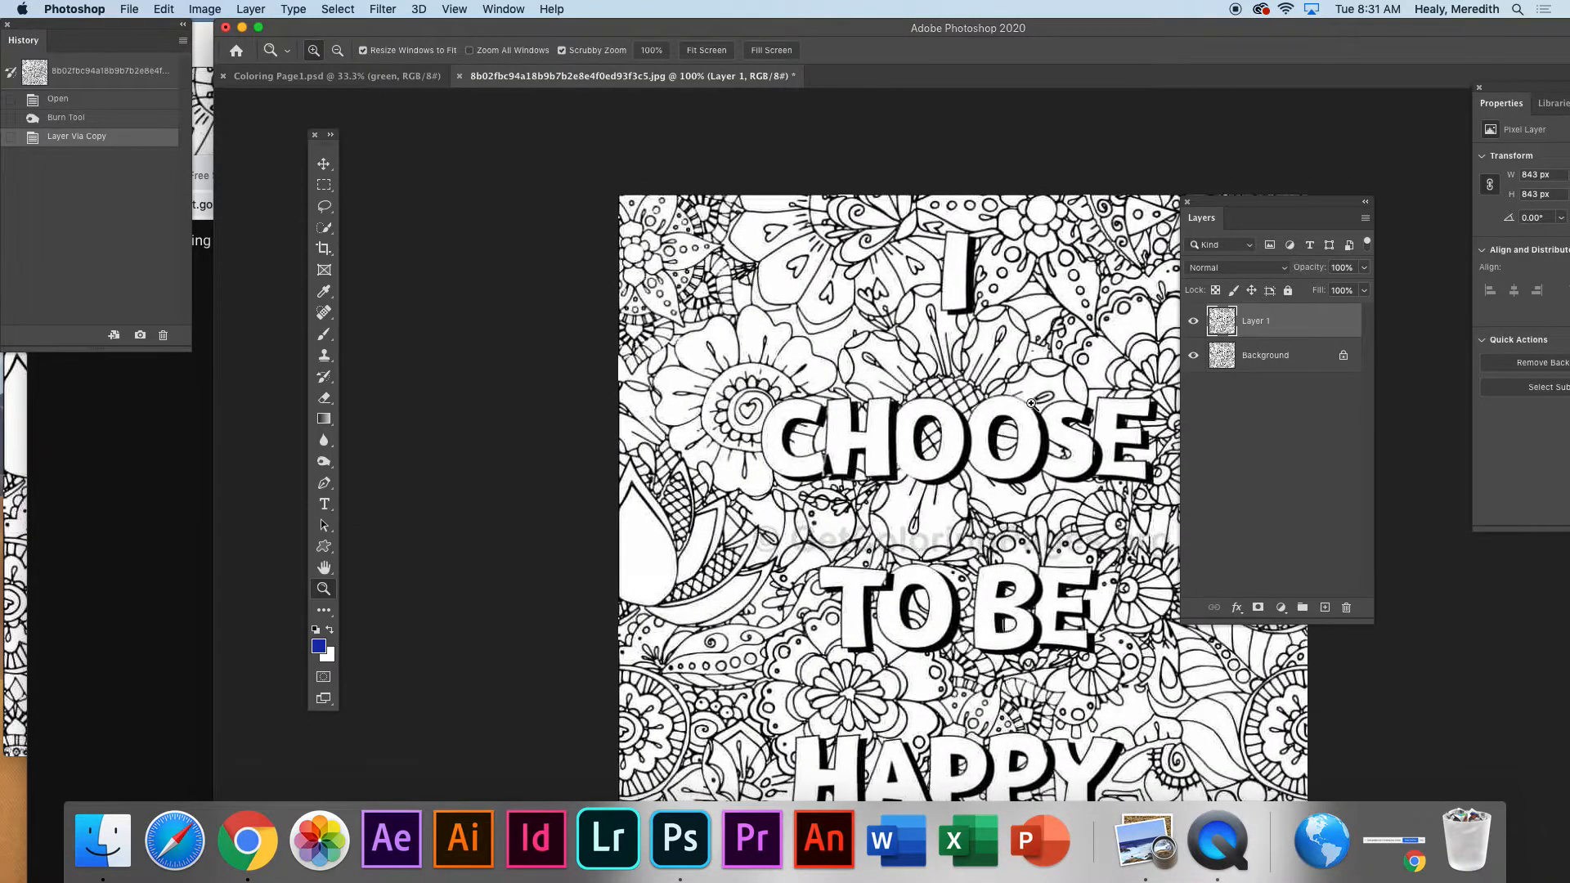
Step: Select the white faces of the letters in "I" and "CHOOSE" together with the Magic Wand
{"action": "left_click", "coordinate": [325, 228]}
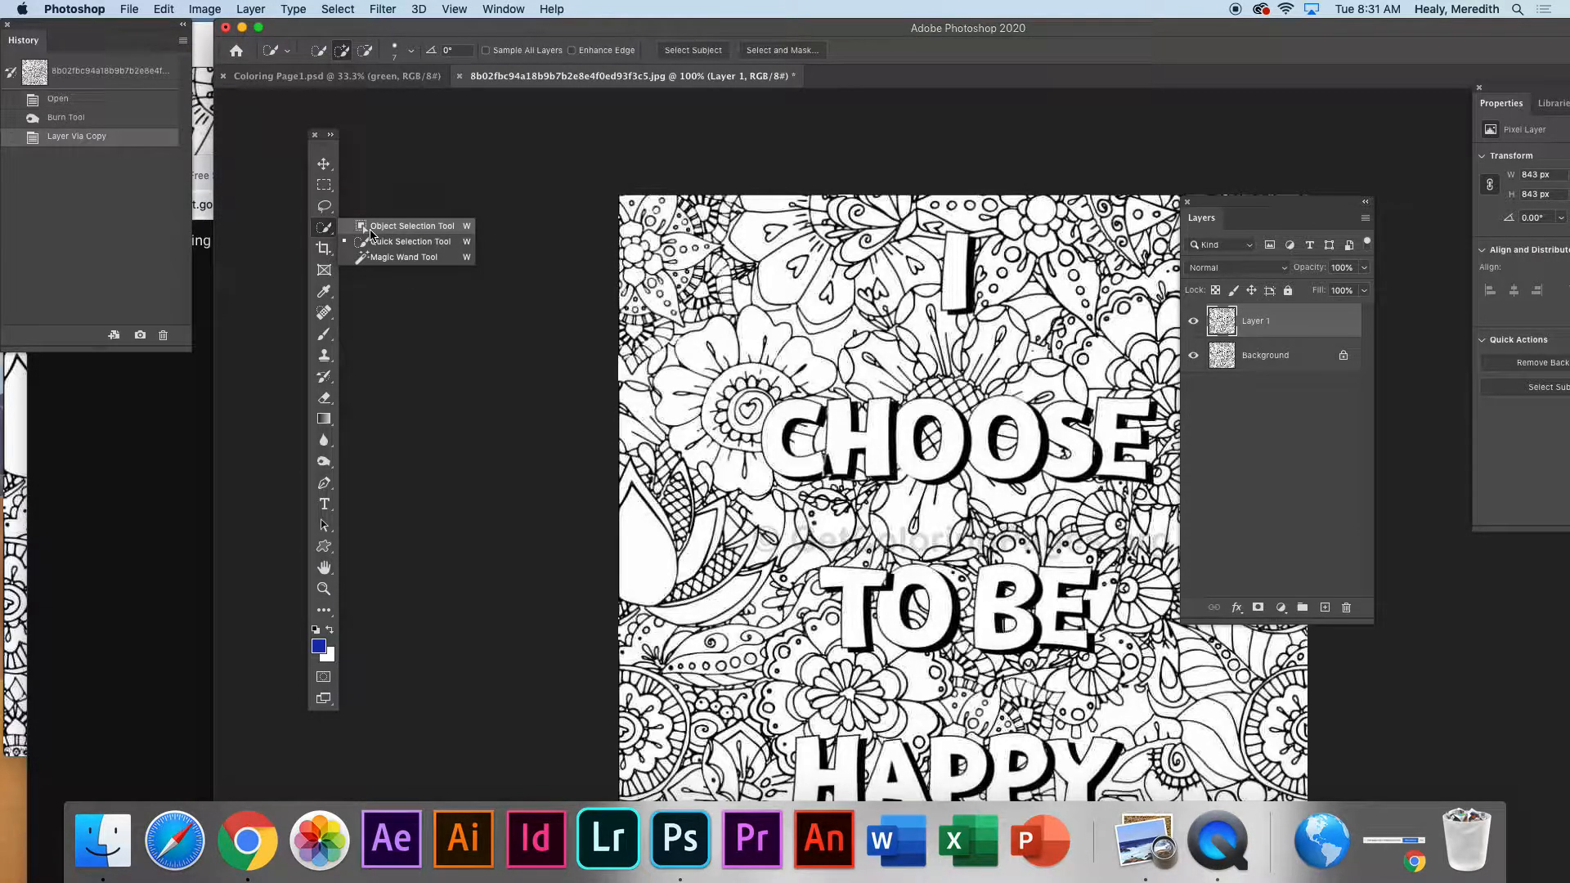
{"action": "left_click", "coordinate": [406, 258]}
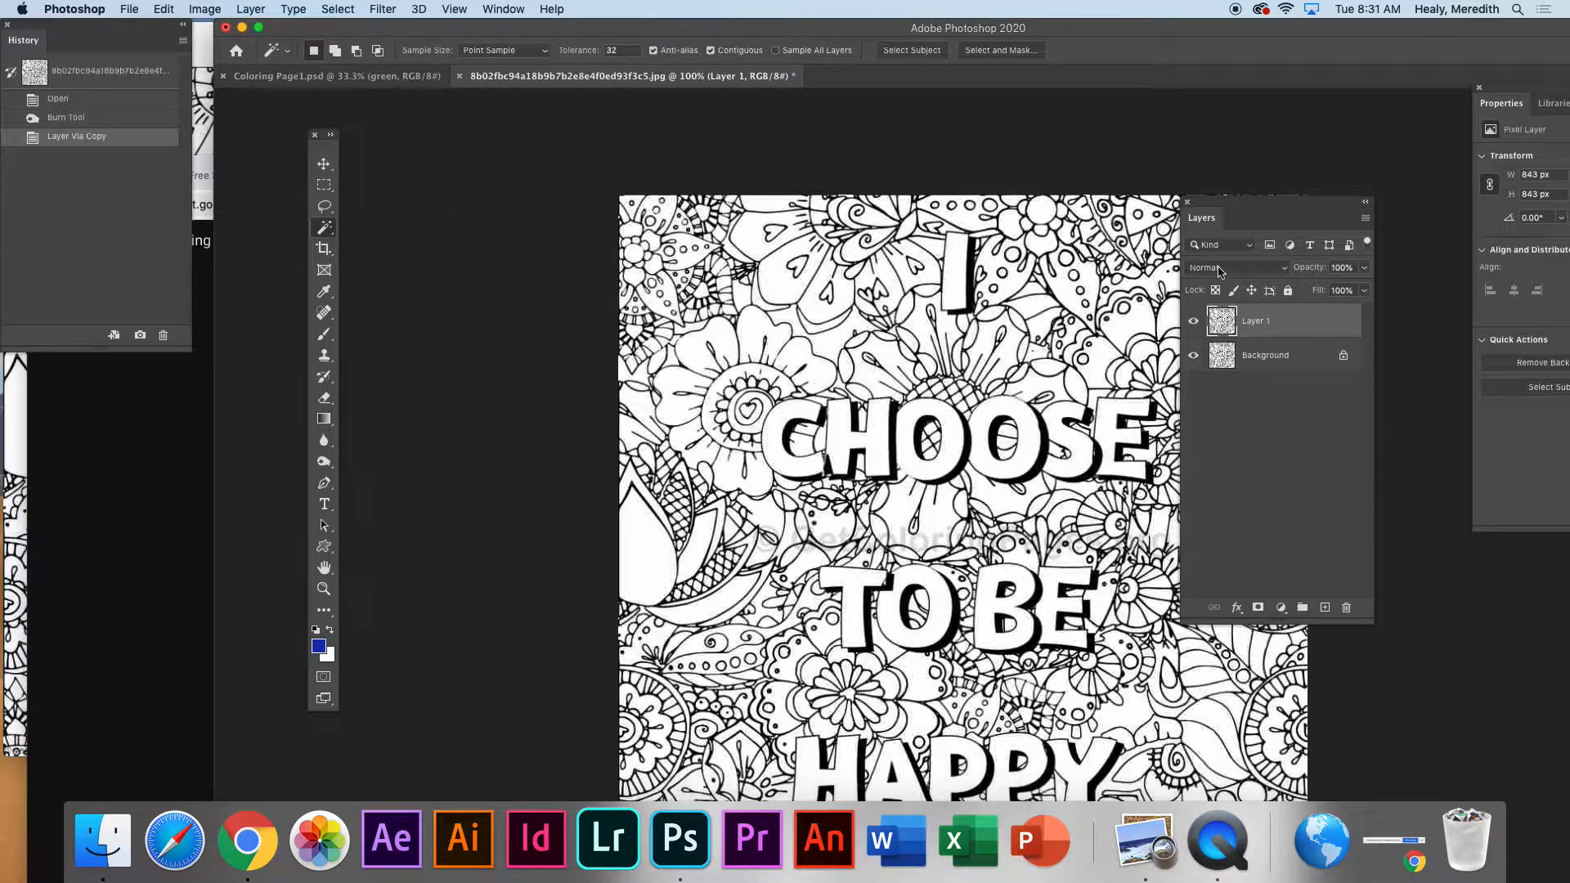
{"action": "left_click", "coordinate": [954, 272]}
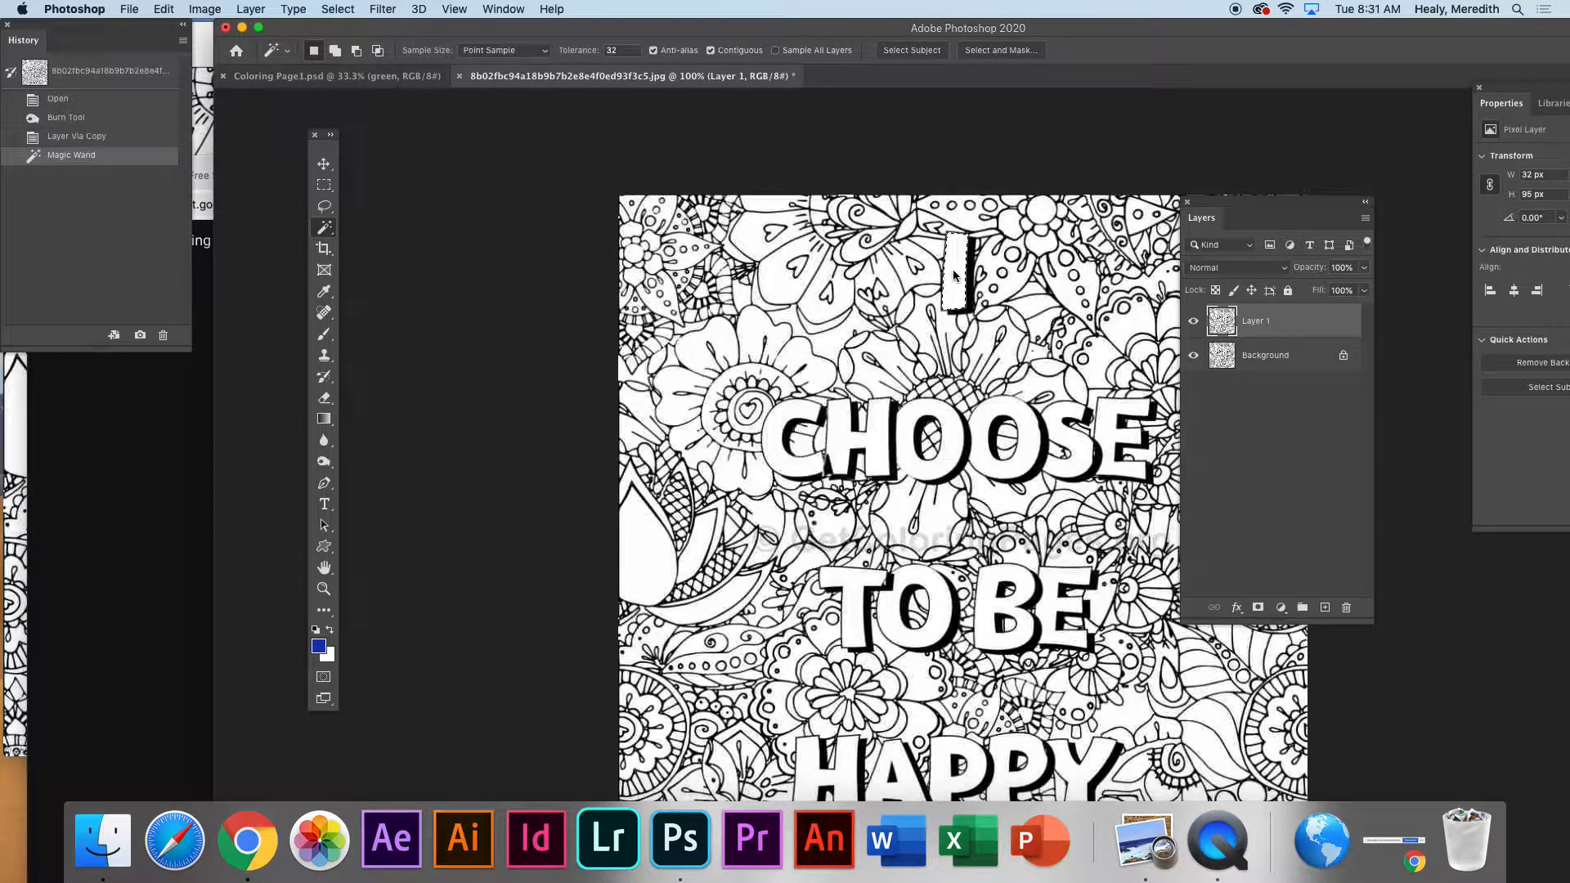
{"action": "key", "text": "shift"}
{"action": "left_click", "coordinate": [793, 415], "text": "shift"}
{"action": "left_click", "coordinate": [850, 429], "text": "shift"}
{"action": "left_click", "coordinate": [906, 425], "text": "shift"}
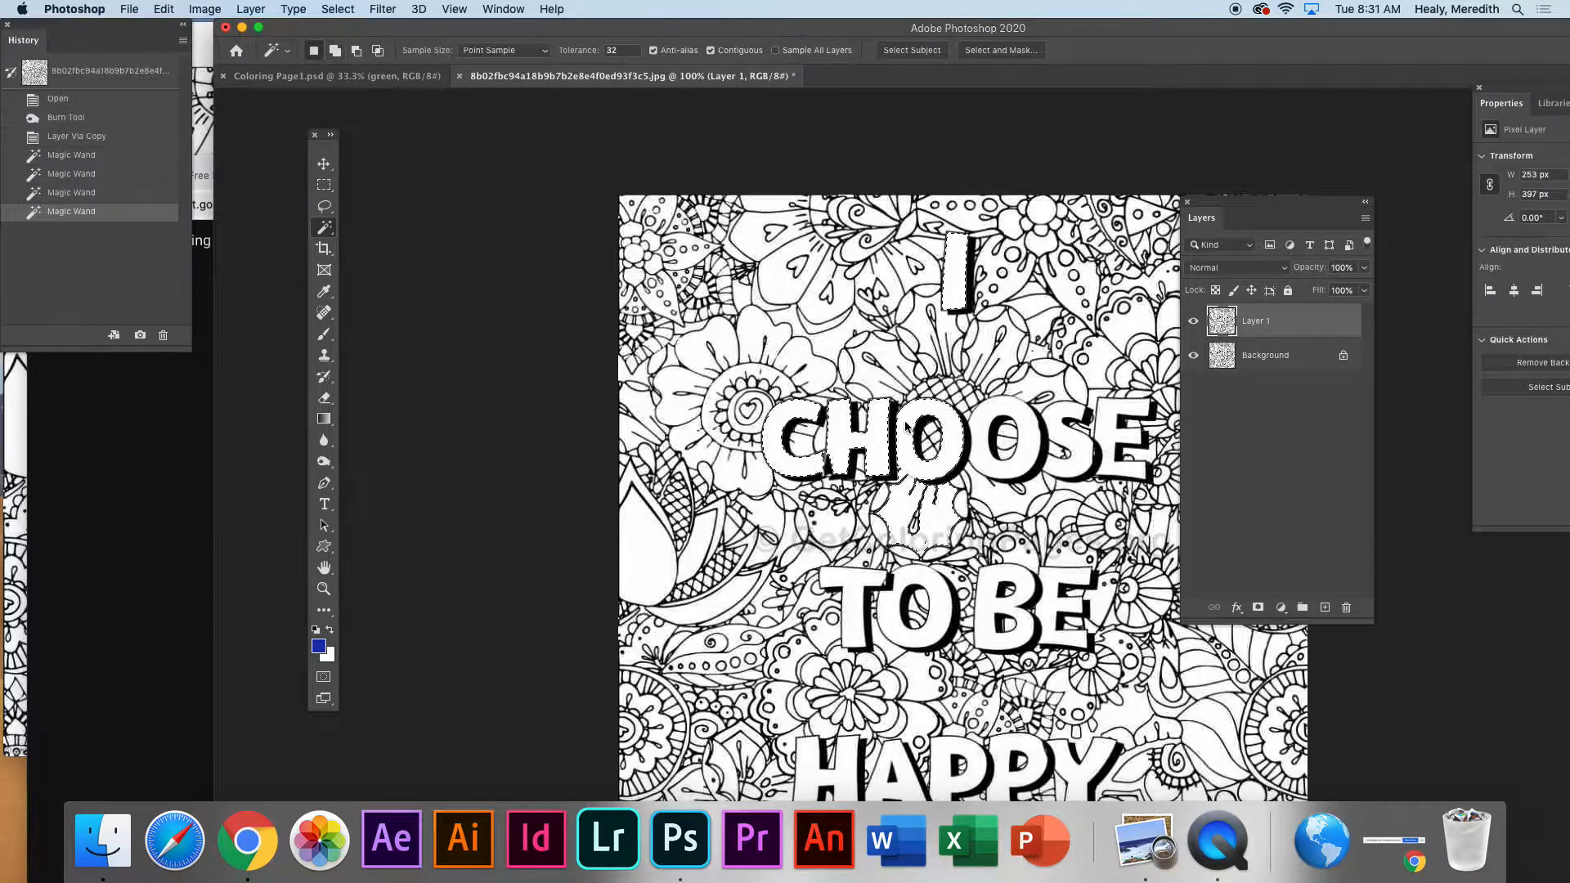
{"action": "left_click", "coordinate": [928, 430], "text": "shift"}
{"action": "left_click", "coordinate": [1096, 425], "text": "shift"}
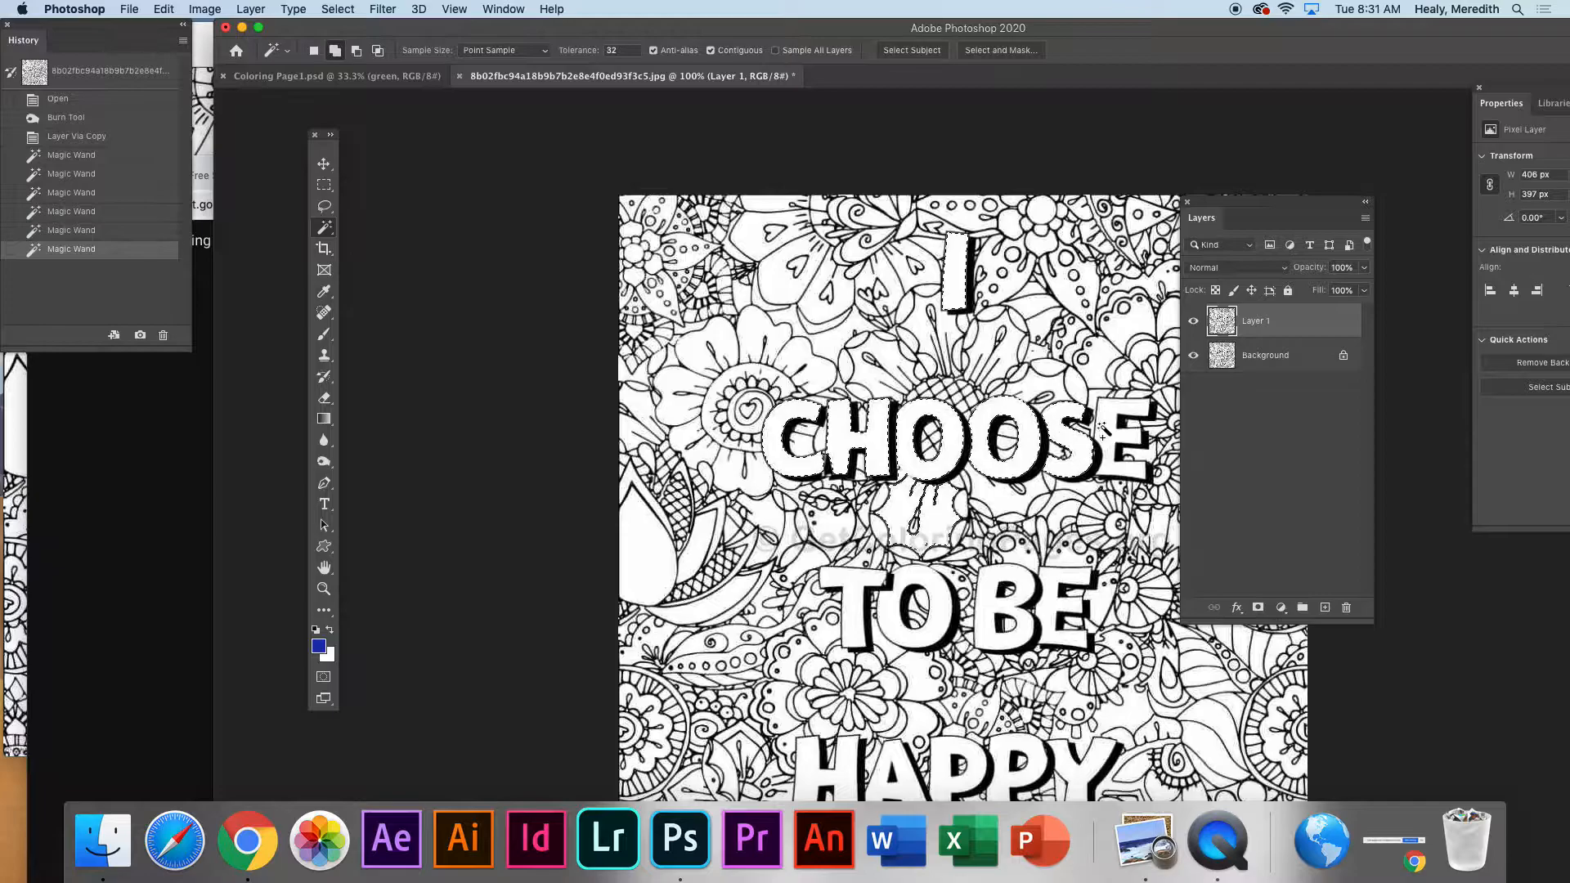
{"action": "left_click", "coordinate": [1124, 433], "text": "shift"}
Step: Add the white letter faces of "TO BE" and "HAPPY" to the Magic Wand selection
{"action": "left_click", "coordinate": [987, 585], "text": "shift"}
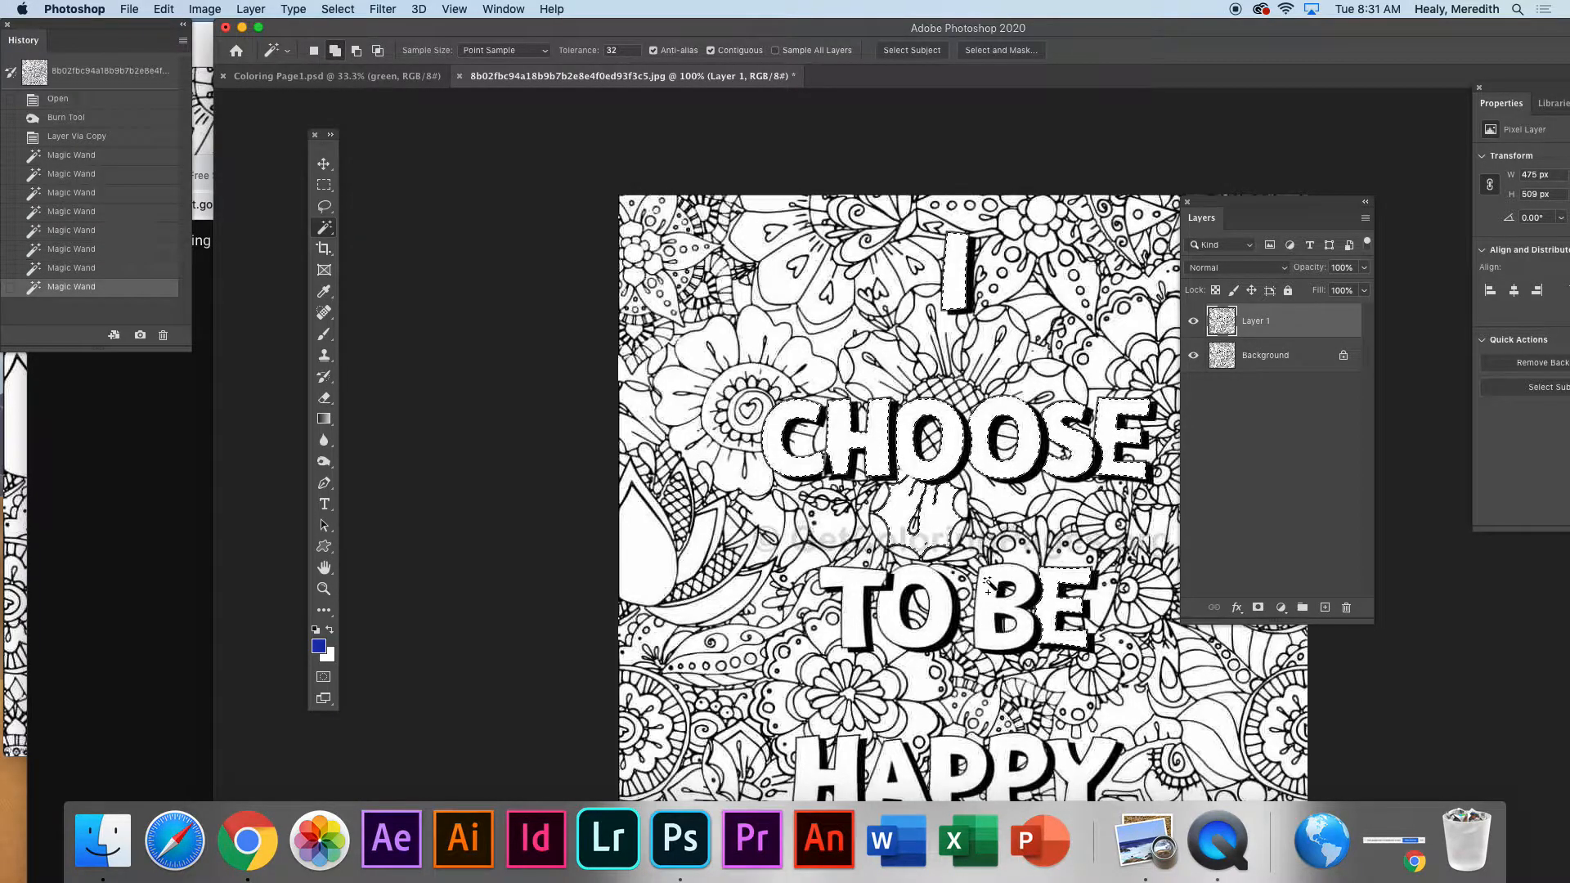
{"action": "left_click", "coordinate": [988, 584], "text": "shift"}
{"action": "left_click", "coordinate": [947, 600], "text": "shift"}
{"action": "left_click", "coordinate": [852, 585], "text": "shift"}
{"action": "left_click", "coordinate": [812, 749], "text": "shift"}
{"action": "left_click", "coordinate": [890, 759], "text": "shift"}
{"action": "left_click", "coordinate": [942, 759], "text": "shift"}
{"action": "left_click", "coordinate": [1004, 750], "text": "shift"}
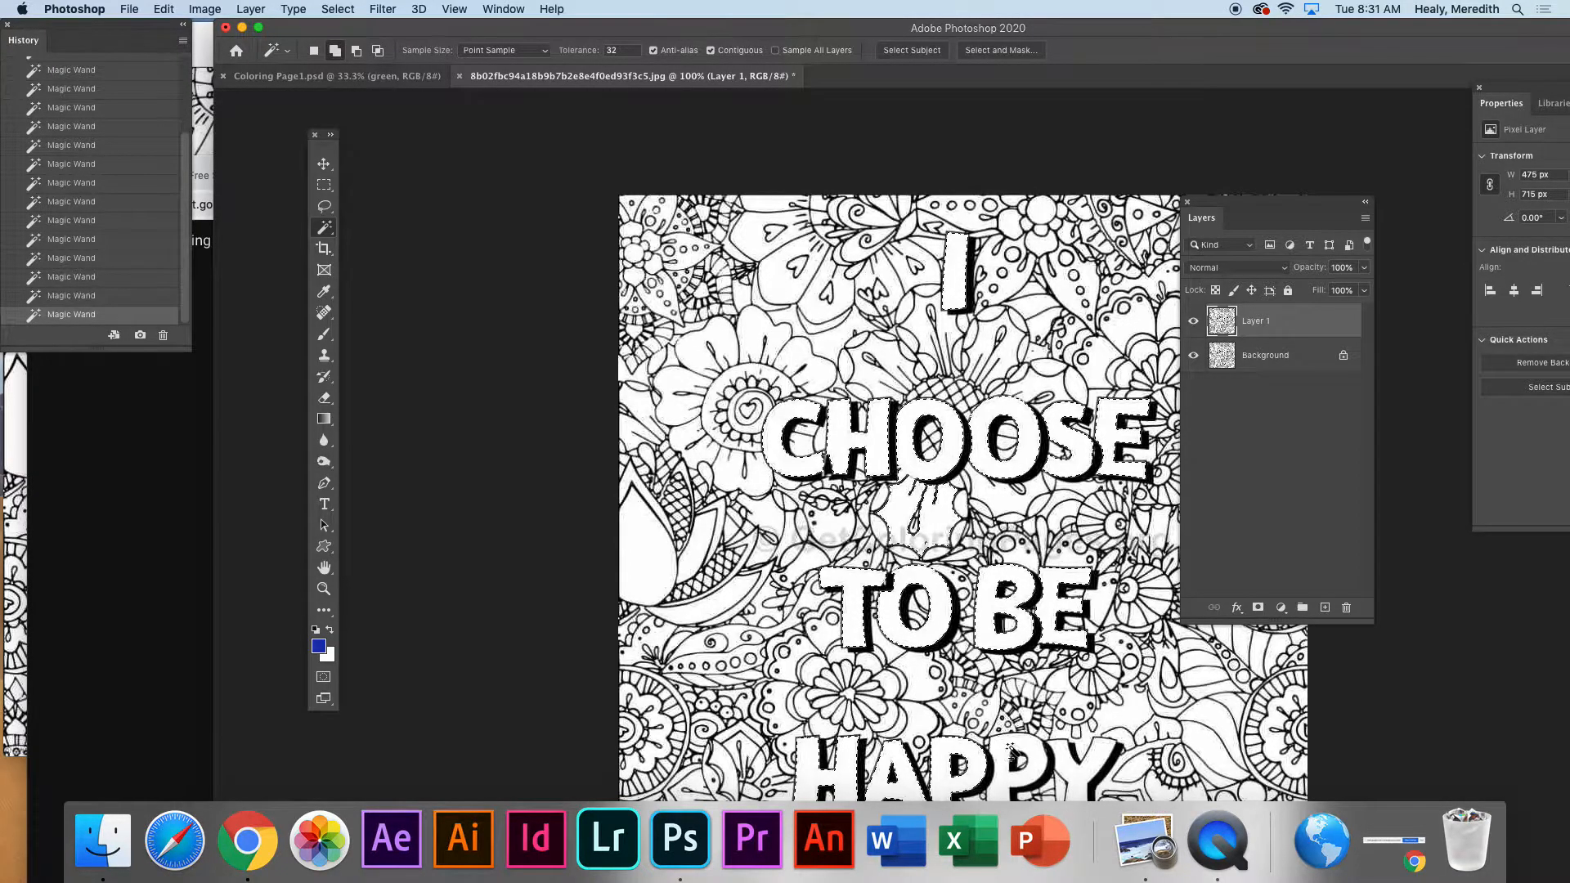
{"action": "left_click", "coordinate": [1083, 760], "text": "shift"}
Step: Rearrange the document window and Layers panel to uncover the whole page, and deselect the lettering
{"action": "left_click_drag", "start_coordinate": [1454, 34], "coordinate": [934, 34]}
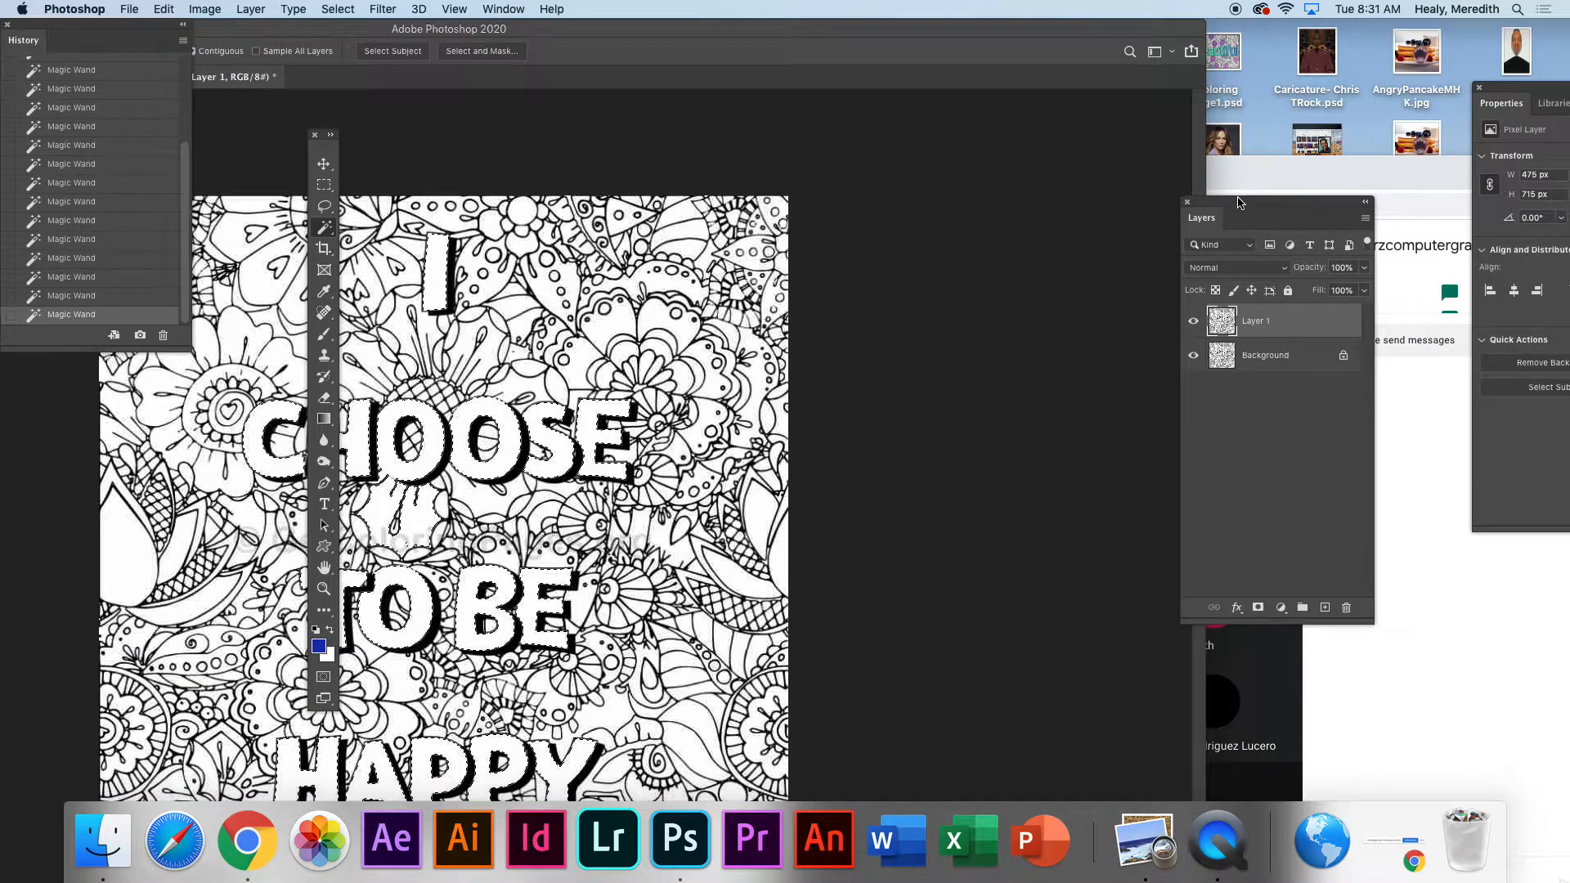
{"action": "left_click_drag", "start_coordinate": [1240, 202], "coordinate": [996, 159]}
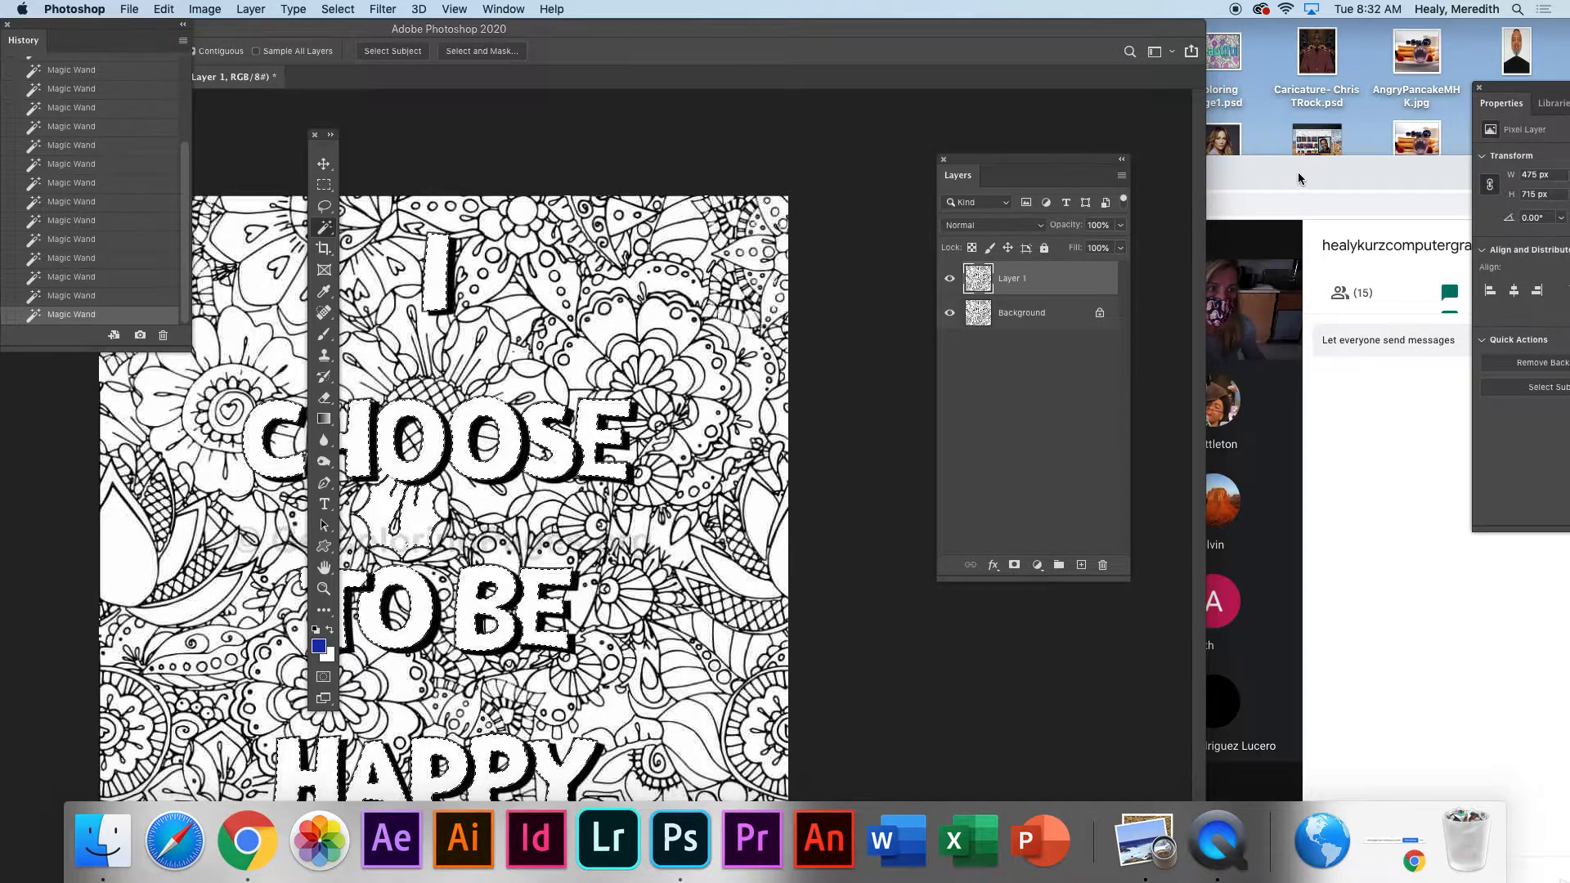
{"action": "left_click_drag", "start_coordinate": [923, 29], "coordinate": [1152, 6]}
{"action": "key", "text": "super+d"}
Step: Try picking "I" and the letters of "CHOOSE" one by one with the Magic Wand, without adding to the selection
{"action": "left_click", "coordinate": [668, 285]}
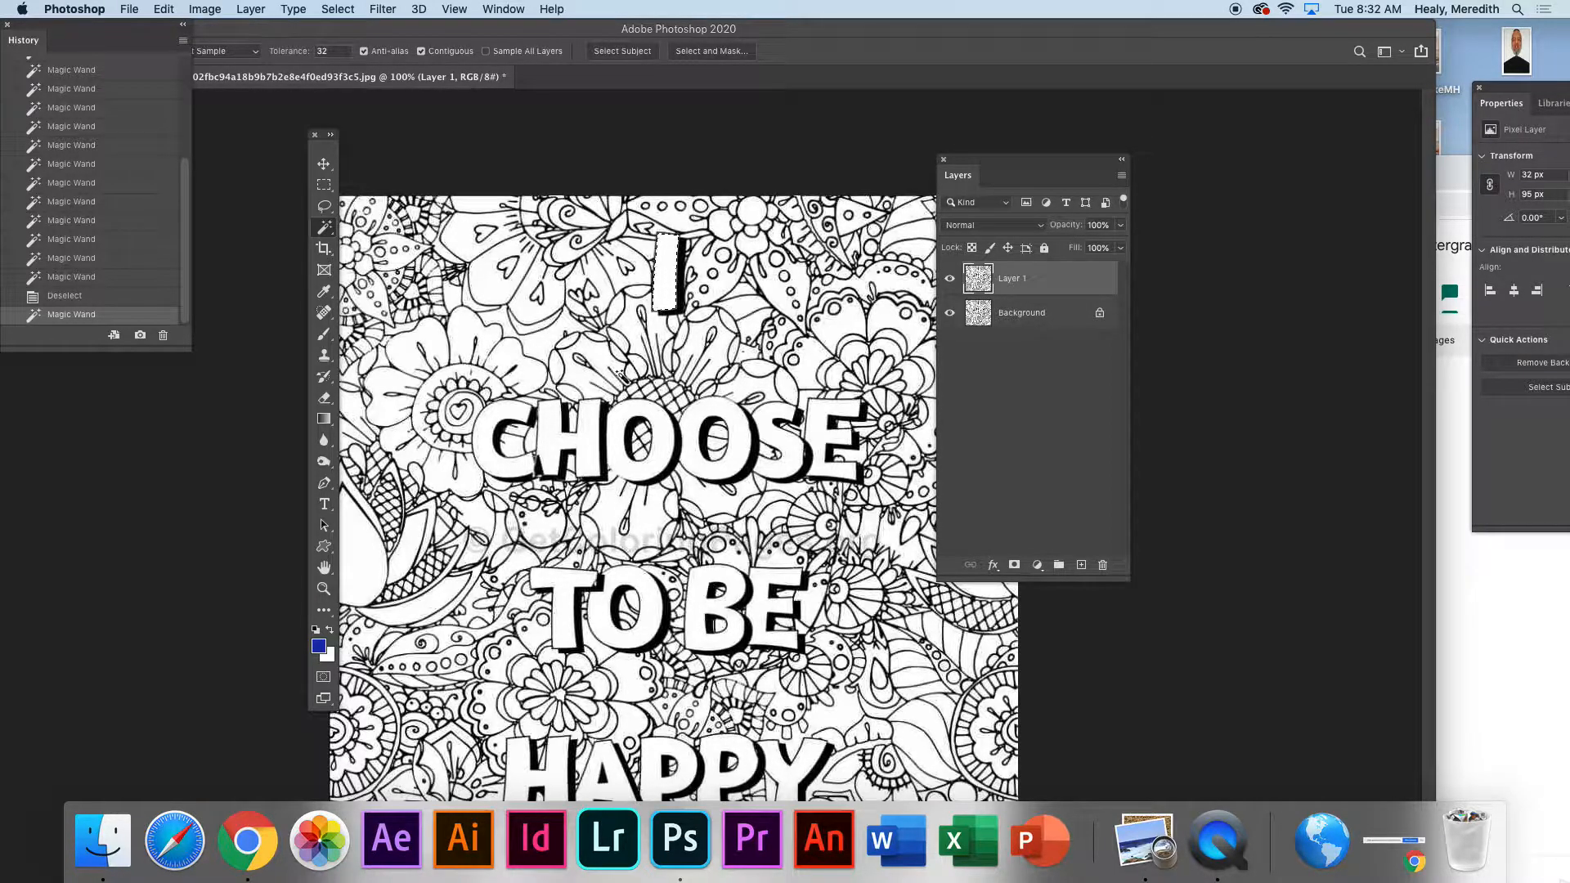
{"action": "left_click", "coordinate": [496, 421]}
{"action": "left_click", "coordinate": [563, 446]}
{"action": "left_click", "coordinate": [637, 419]}
{"action": "left_click", "coordinate": [718, 413]}
{"action": "left_click", "coordinate": [771, 411]}
{"action": "left_click", "coordinate": [830, 422]}
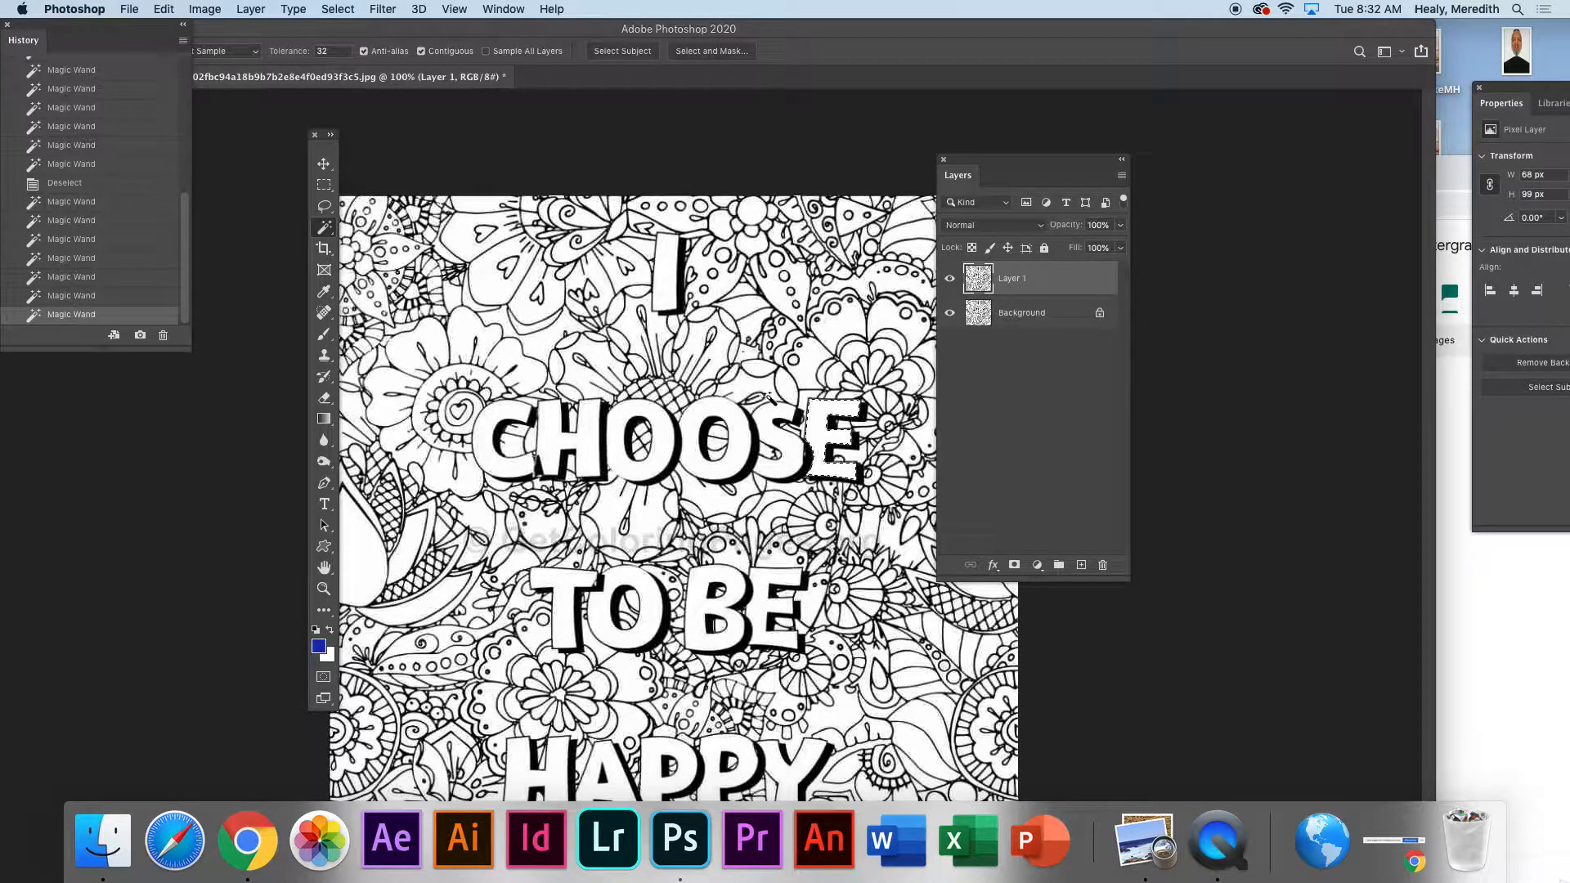
{"action": "left_click", "coordinate": [771, 412]}
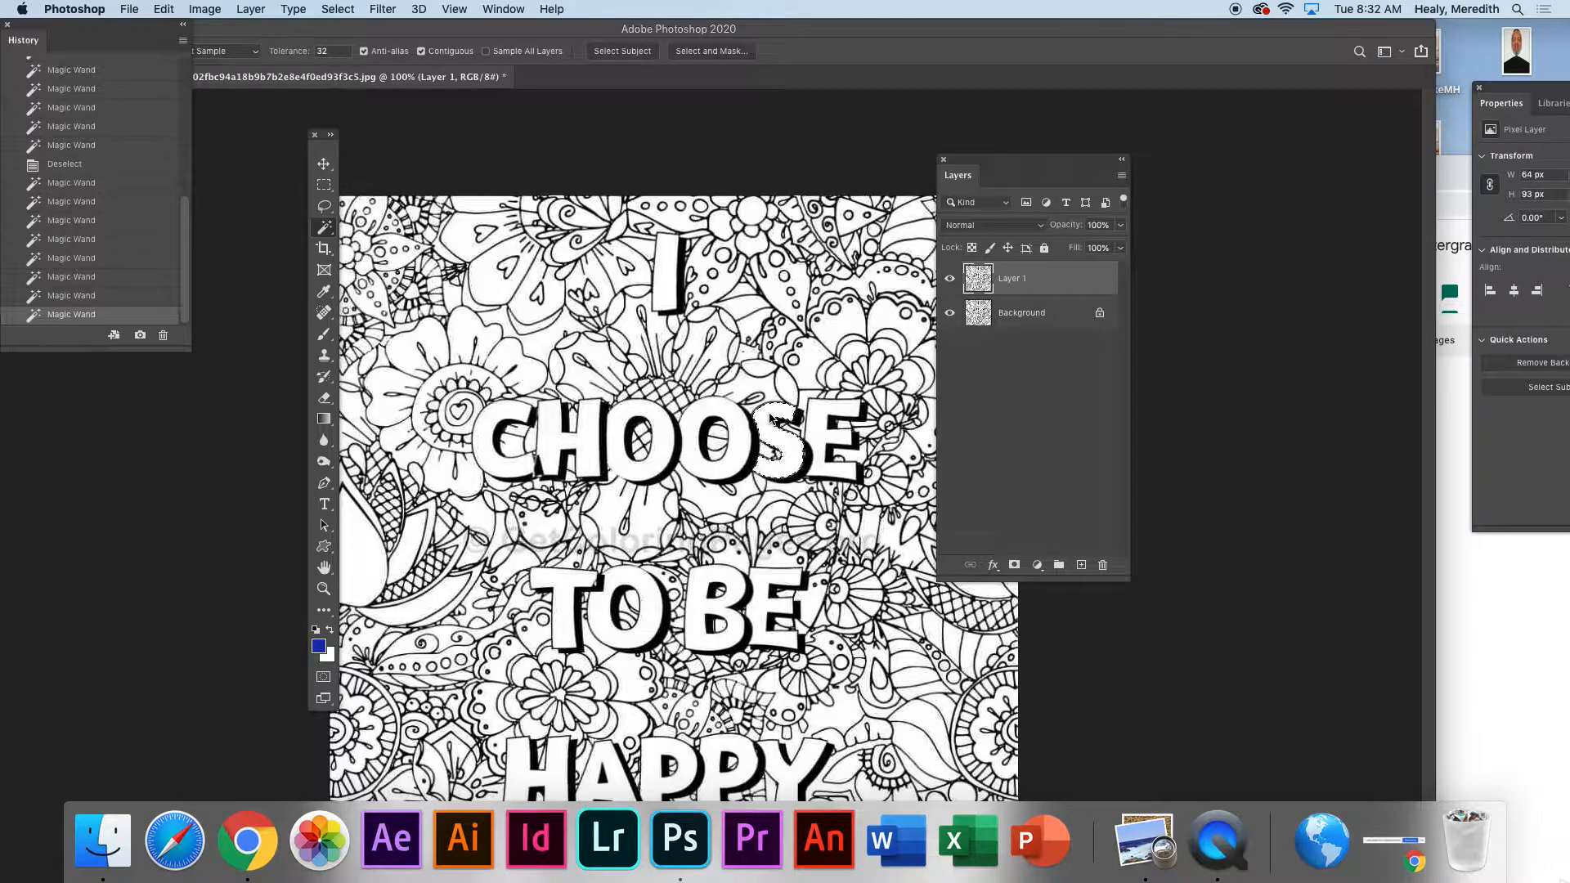
{"action": "left_click", "coordinate": [692, 416]}
Step: Build one combined Magic Wand selection of the white letters in "I CHOOSE TO BE"
{"action": "left_click", "coordinate": [782, 418]}
{"action": "left_click", "coordinate": [816, 417], "text": "shift"}
{"action": "left_click", "coordinate": [666, 297], "text": "shift"}
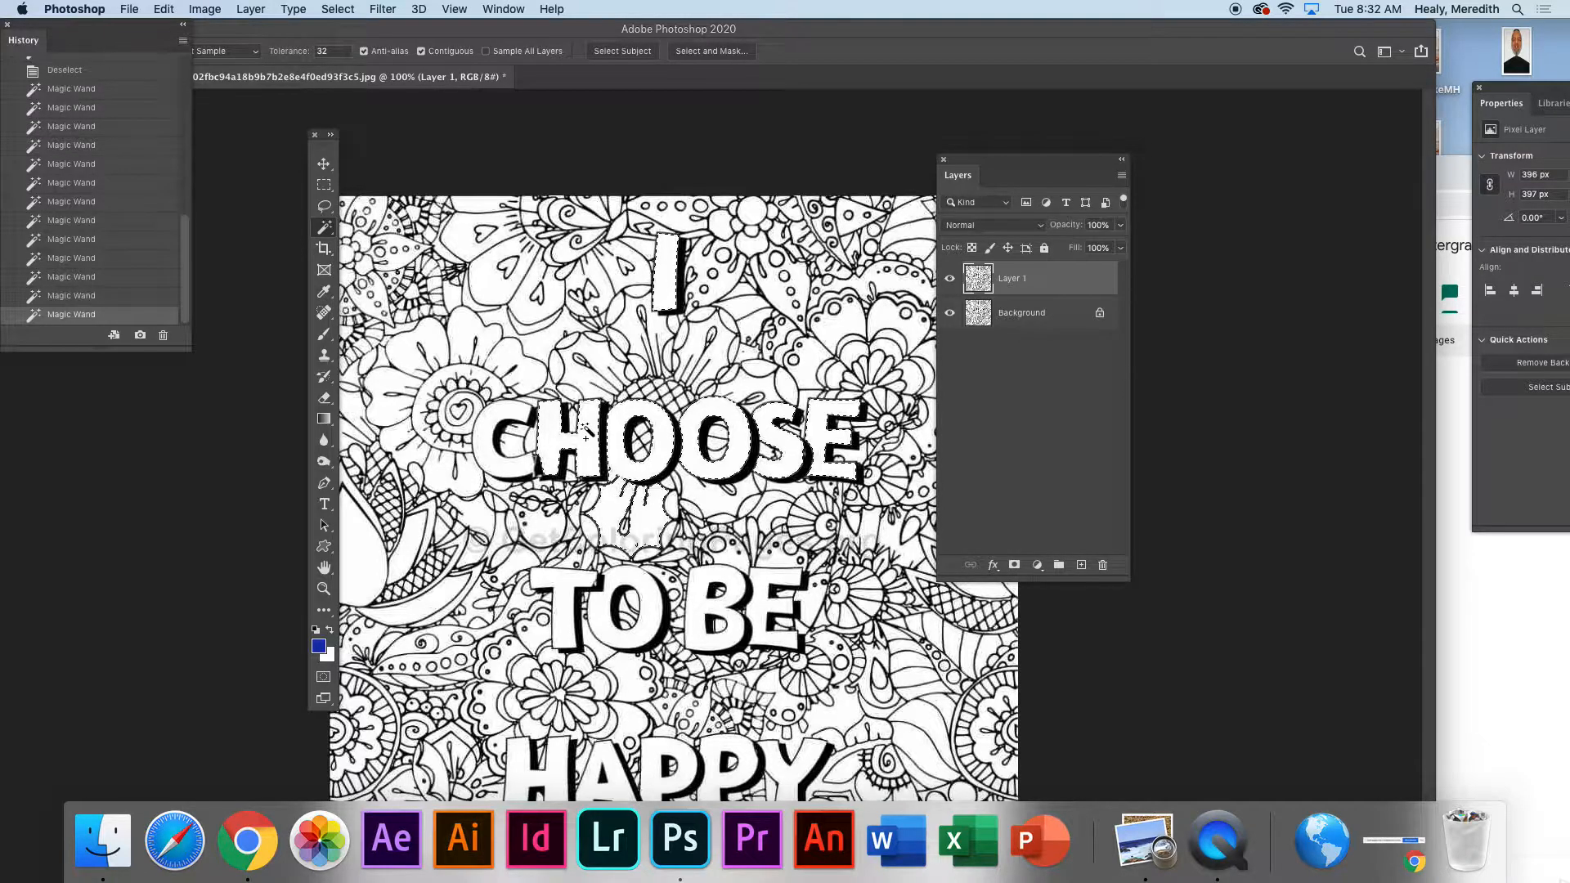
{"action": "left_click", "coordinate": [489, 444], "text": "shift"}
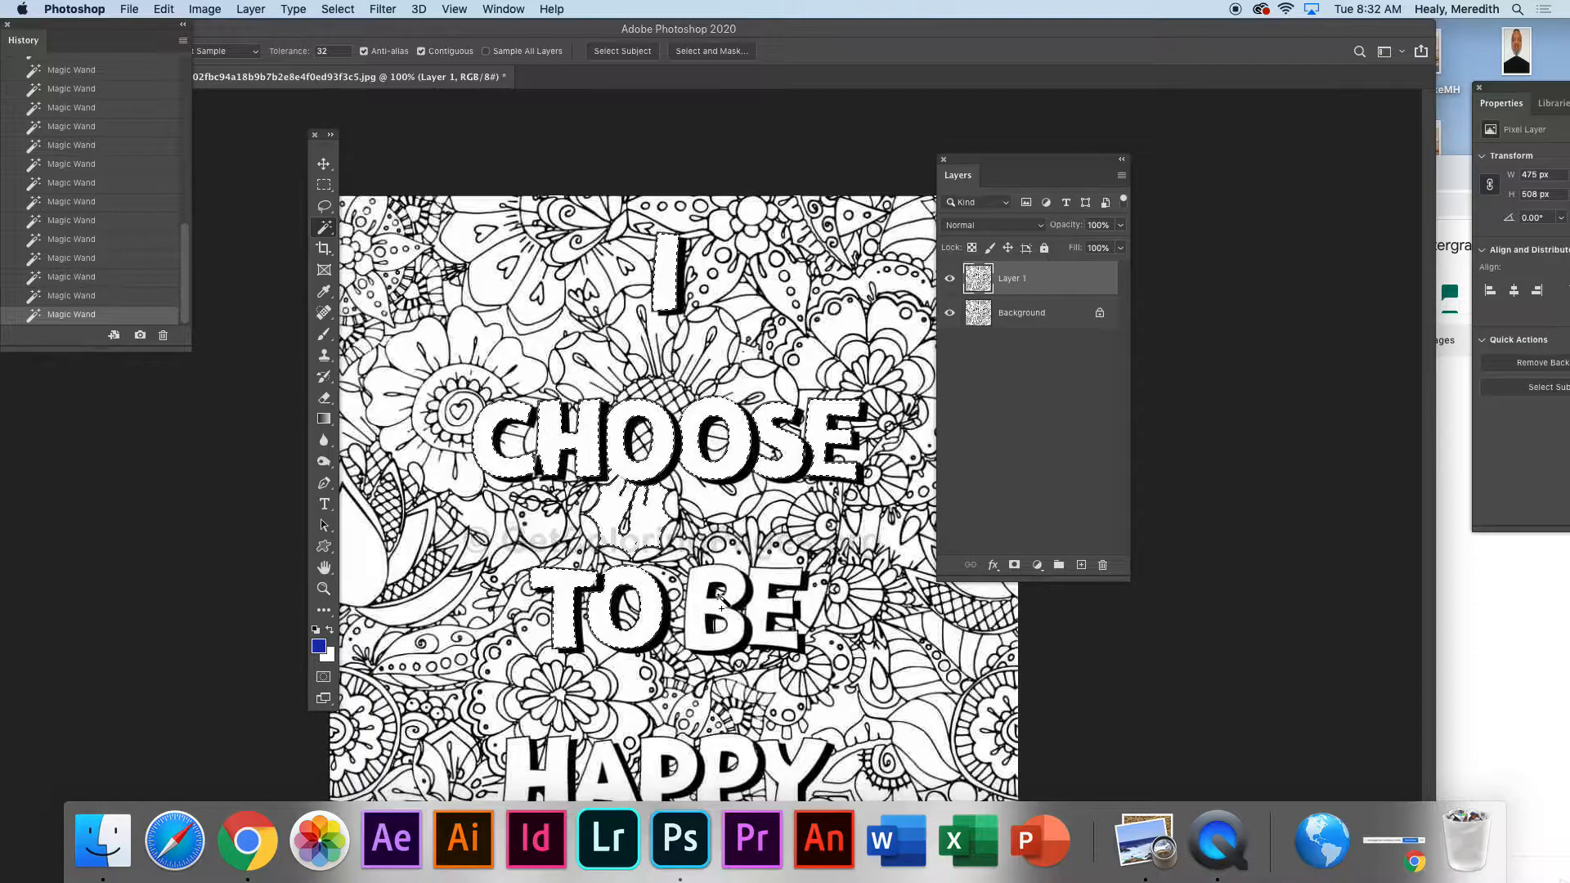
Step: Add all the white letters of "HAPPY" to the existing selection
{"action": "left_click", "coordinate": [782, 768], "text": "shift"}
{"action": "left_click", "coordinate": [748, 767], "text": "shift"}
{"action": "left_click", "coordinate": [686, 767], "text": "shift"}
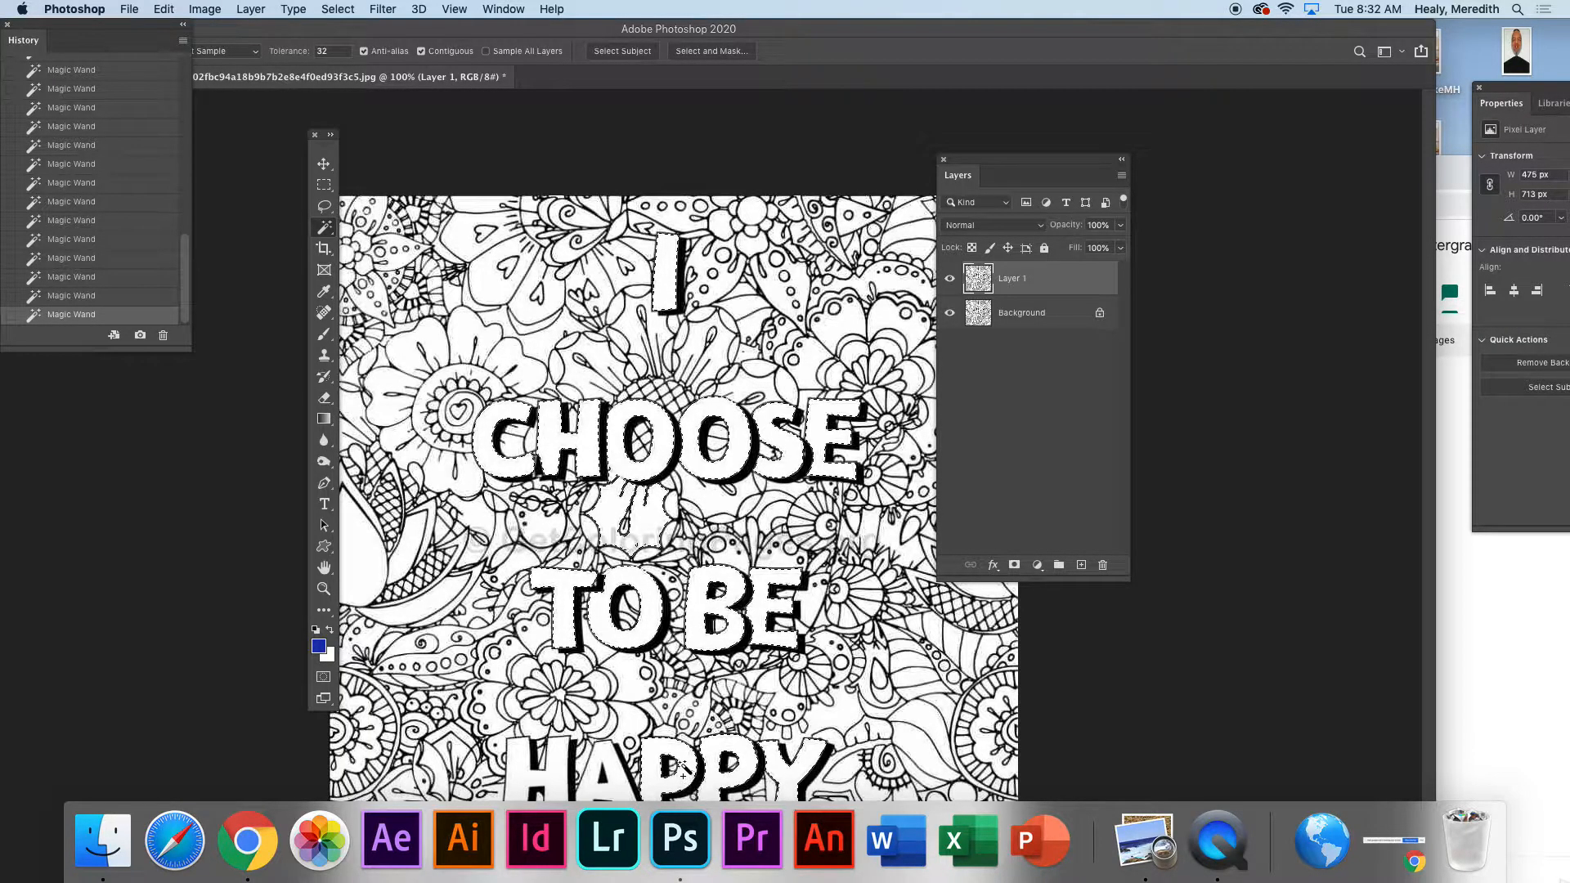
{"action": "left_click", "coordinate": [616, 768], "text": "shift"}
{"action": "left_click", "coordinate": [556, 762], "text": "shift"}
Step: Remove the stray petal area below "CHOOSE" from the selection by painting it black in Quick Mask mode, and return to the selection
{"action": "left_click", "coordinate": [325, 680]}
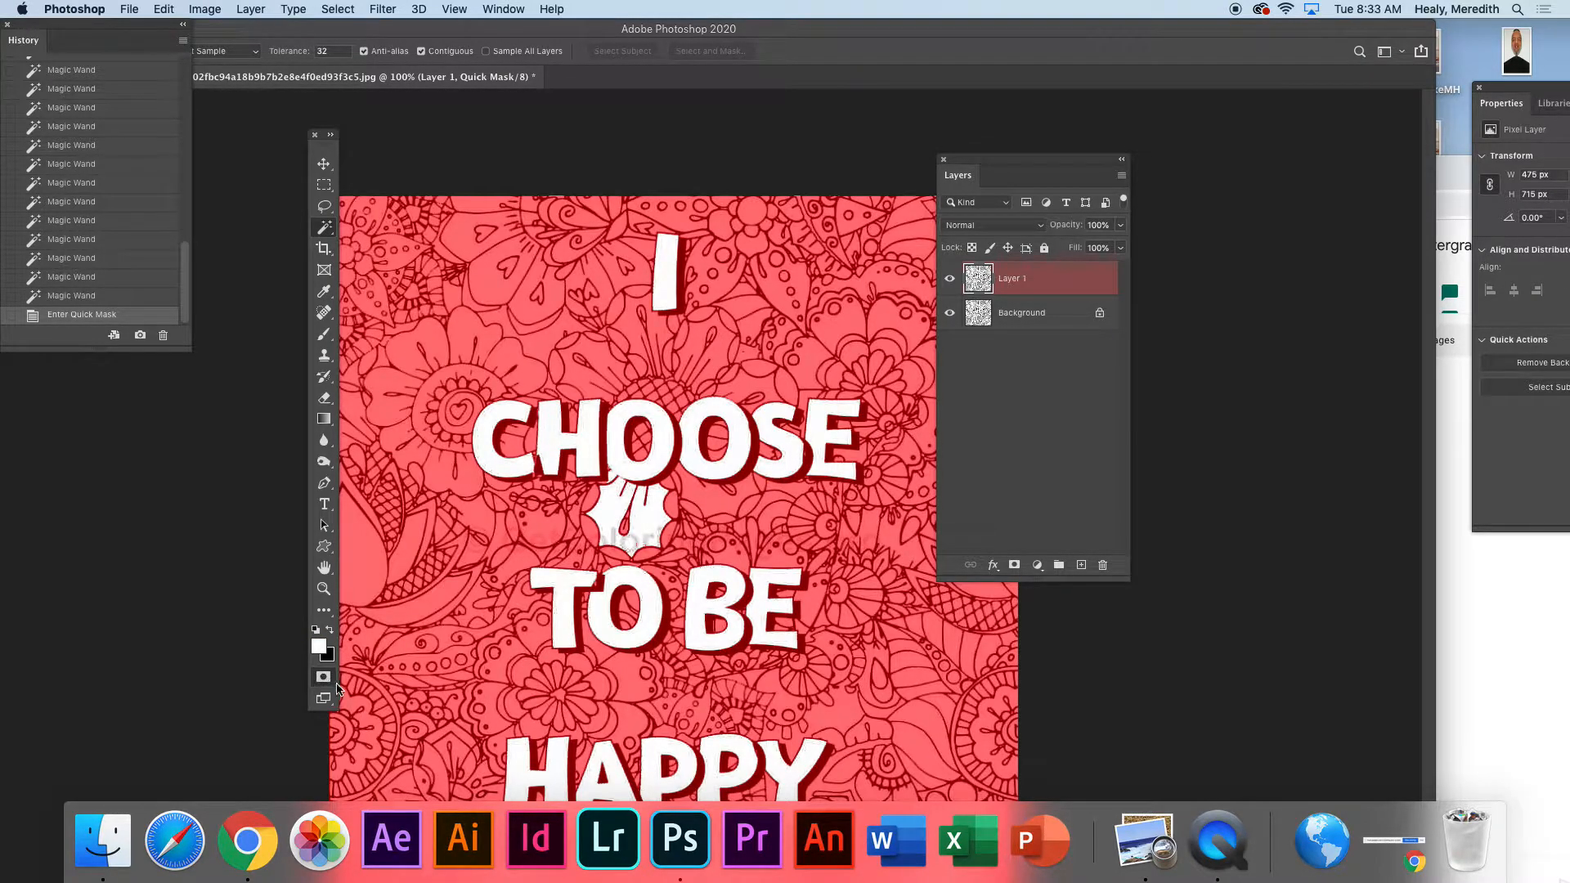
{"action": "left_click", "coordinate": [325, 336]}
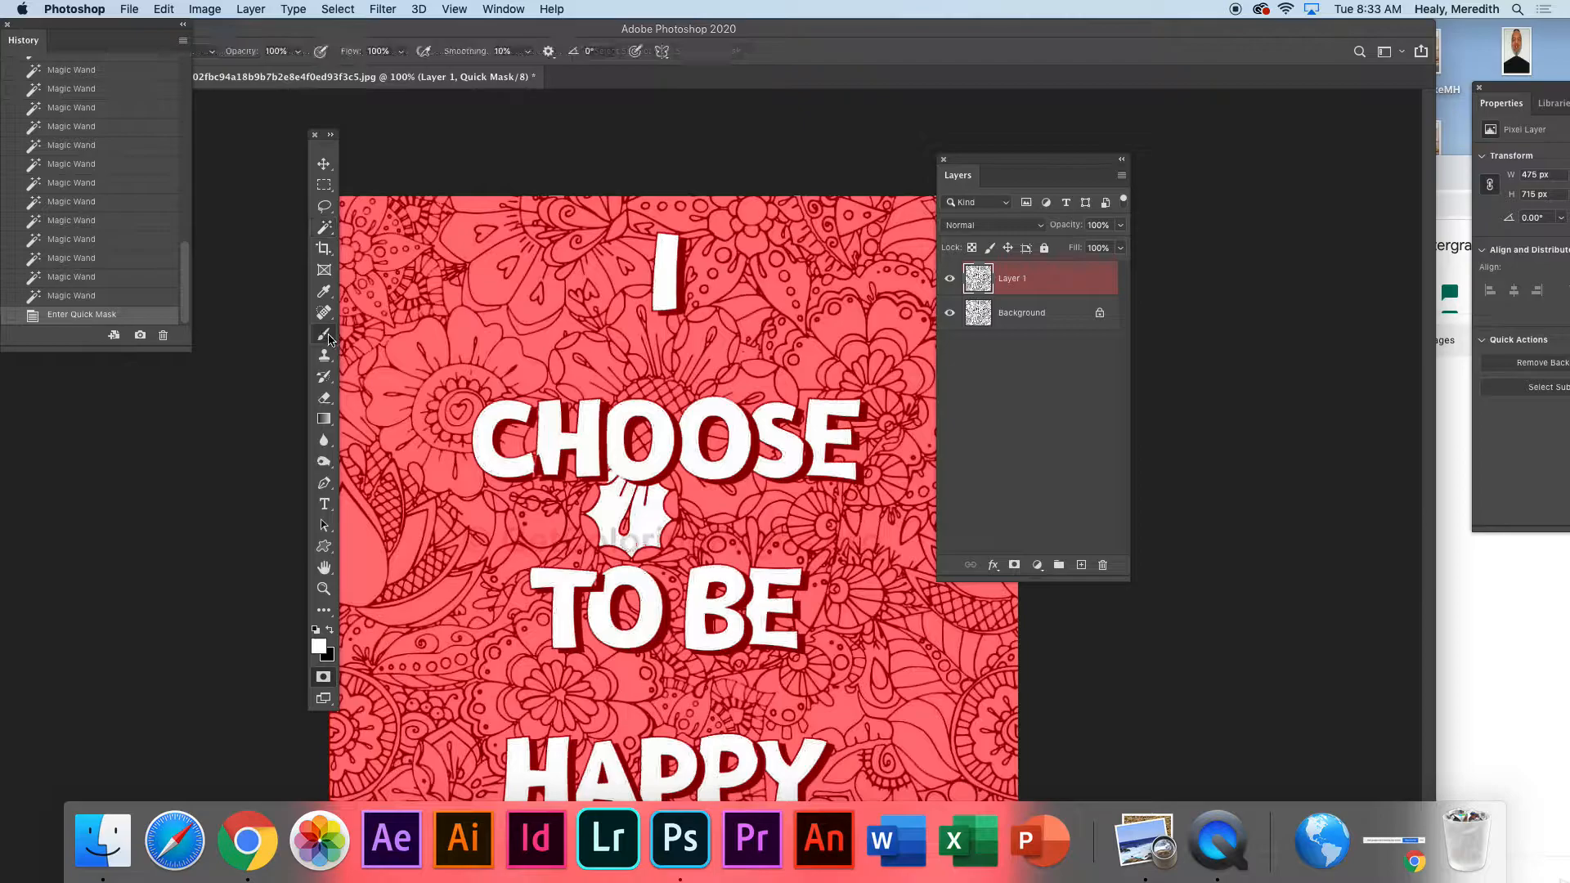
{"action": "left_click_drag", "start_coordinate": [603, 525], "coordinate": [586, 522]}
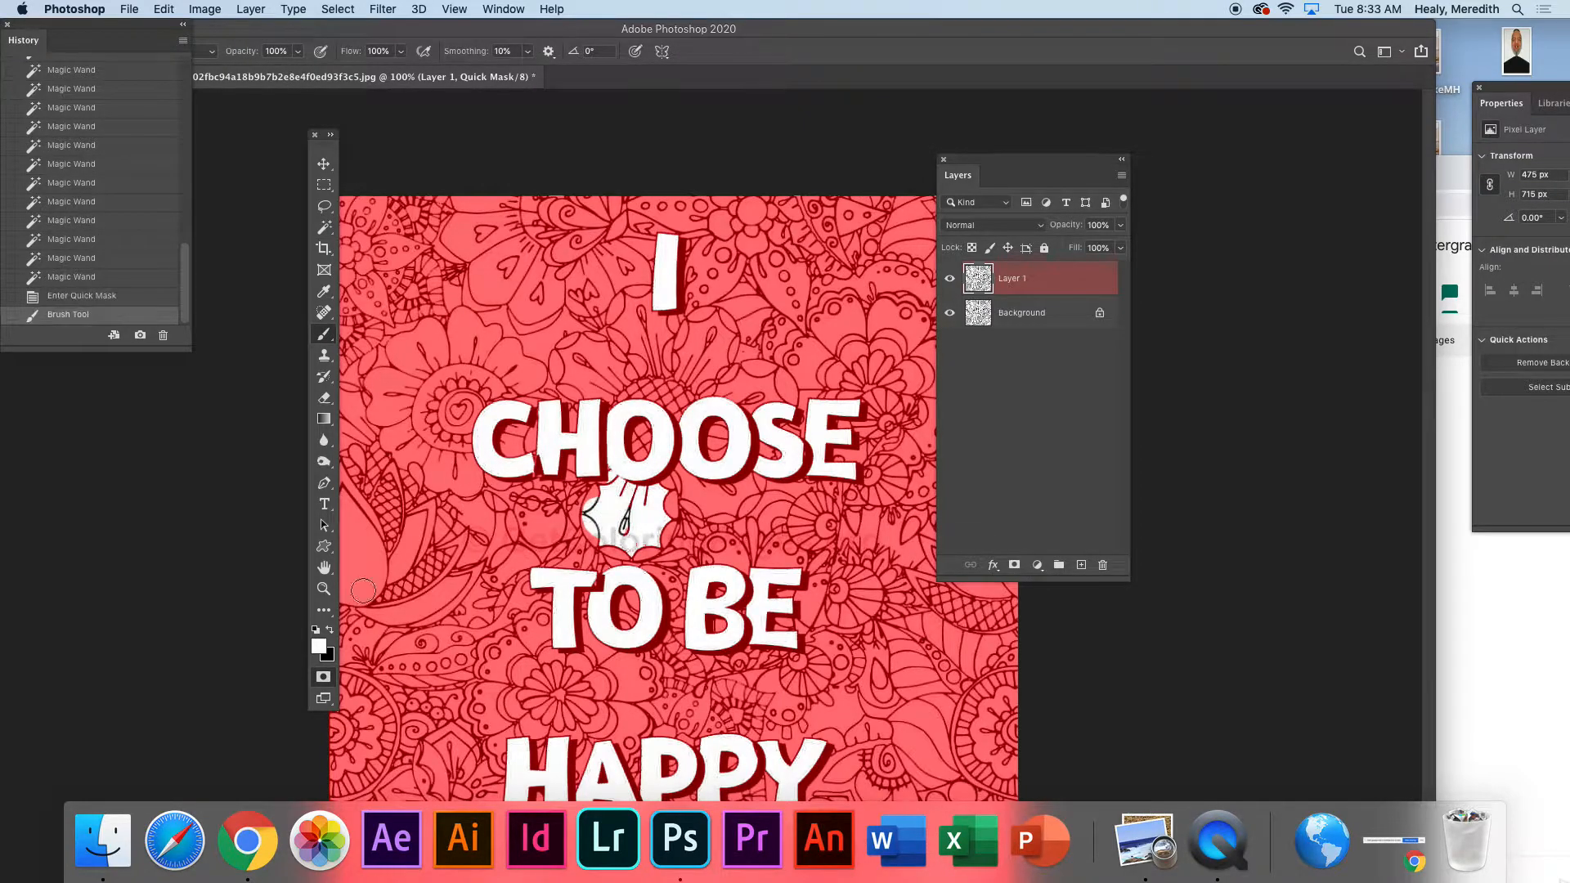
{"action": "left_click", "coordinate": [330, 632]}
{"action": "mouse_move", "coordinate": [585, 536]}
{"action": "left_mouse_down"}
{"action": "mouse_move", "coordinate": [603, 509]}
{"action": "mouse_move", "coordinate": [609, 538]}
{"action": "mouse_move", "coordinate": [640, 543]}
{"action": "mouse_move", "coordinate": [666, 524]}
{"action": "mouse_move", "coordinate": [661, 495]}
{"action": "mouse_move", "coordinate": [639, 498]}
{"action": "left_mouse_up"}
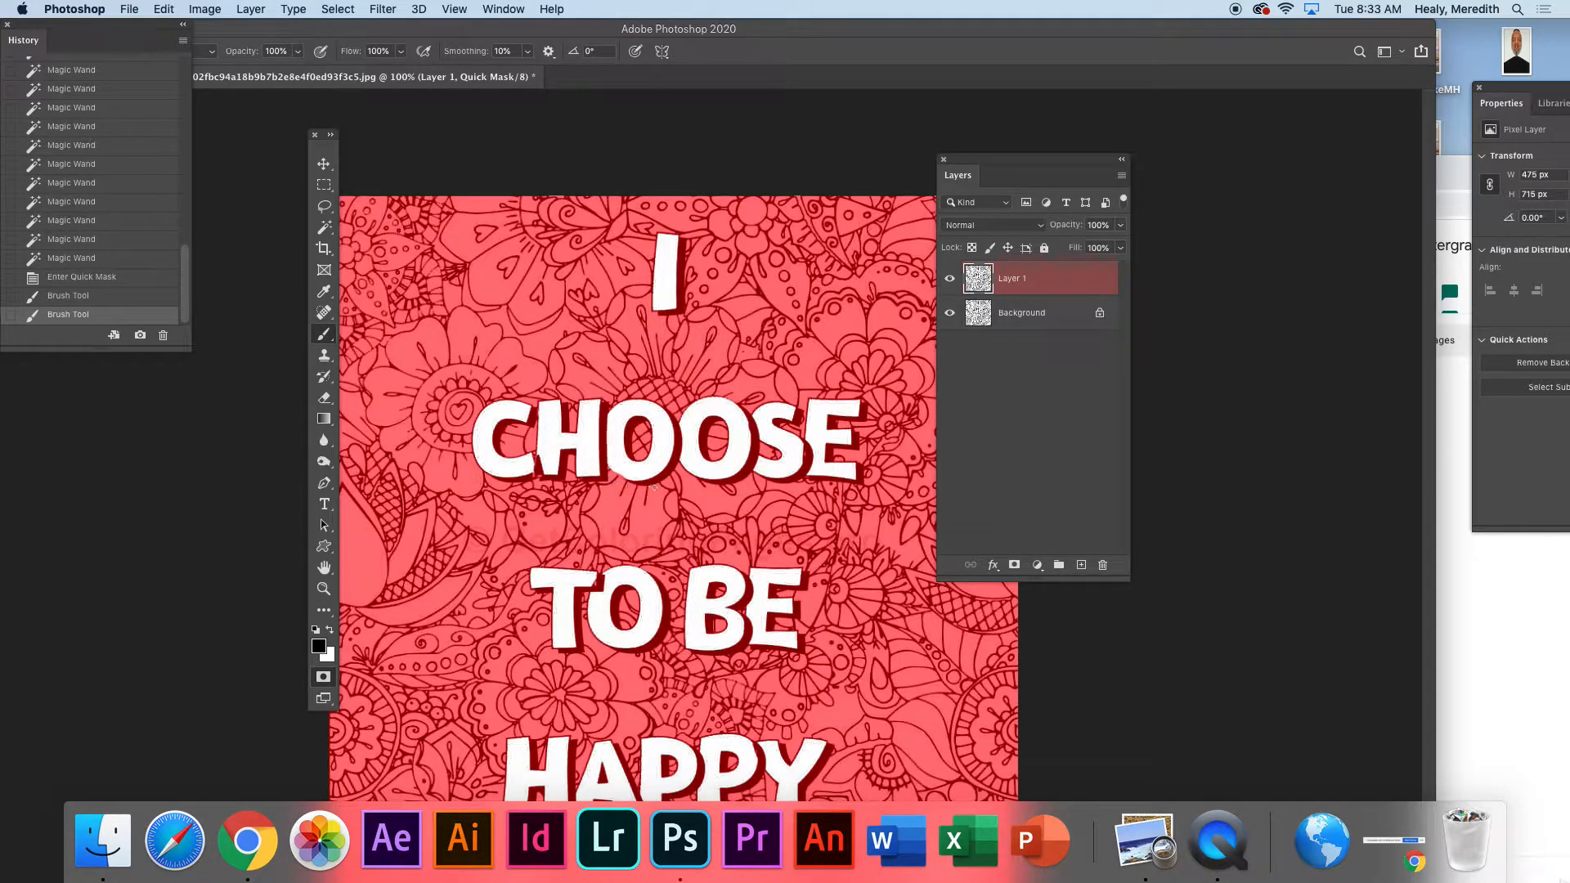
{"action": "left_click", "coordinate": [637, 524]}
{"action": "left_click", "coordinate": [323, 683]}
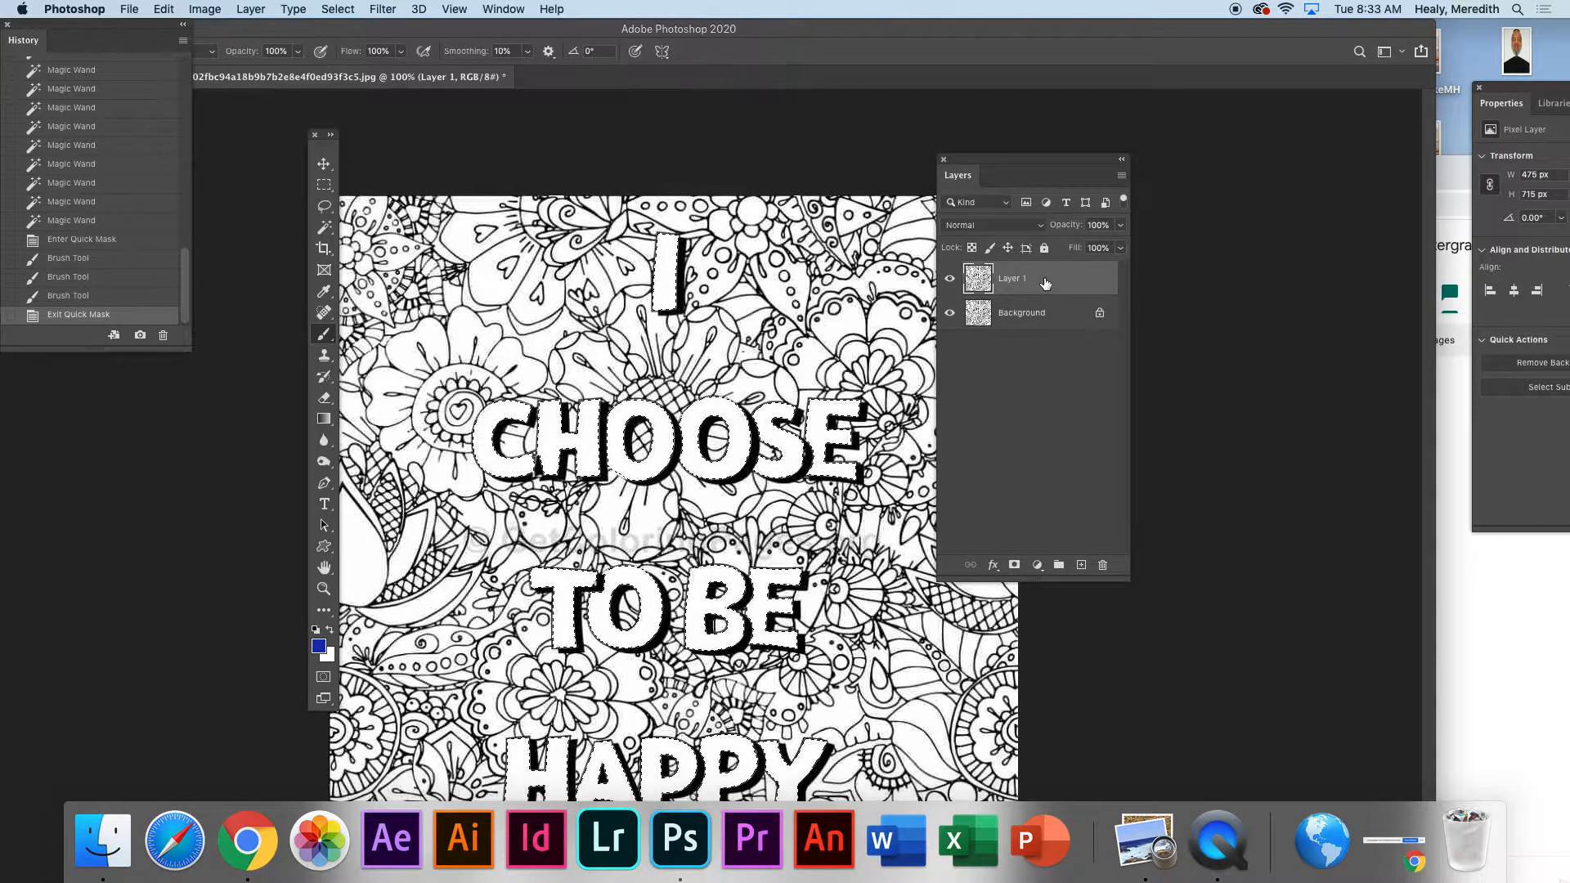
Step: Add a new layer above Layer 1 and name it "text"
{"action": "left_click", "coordinate": [264, 10]}
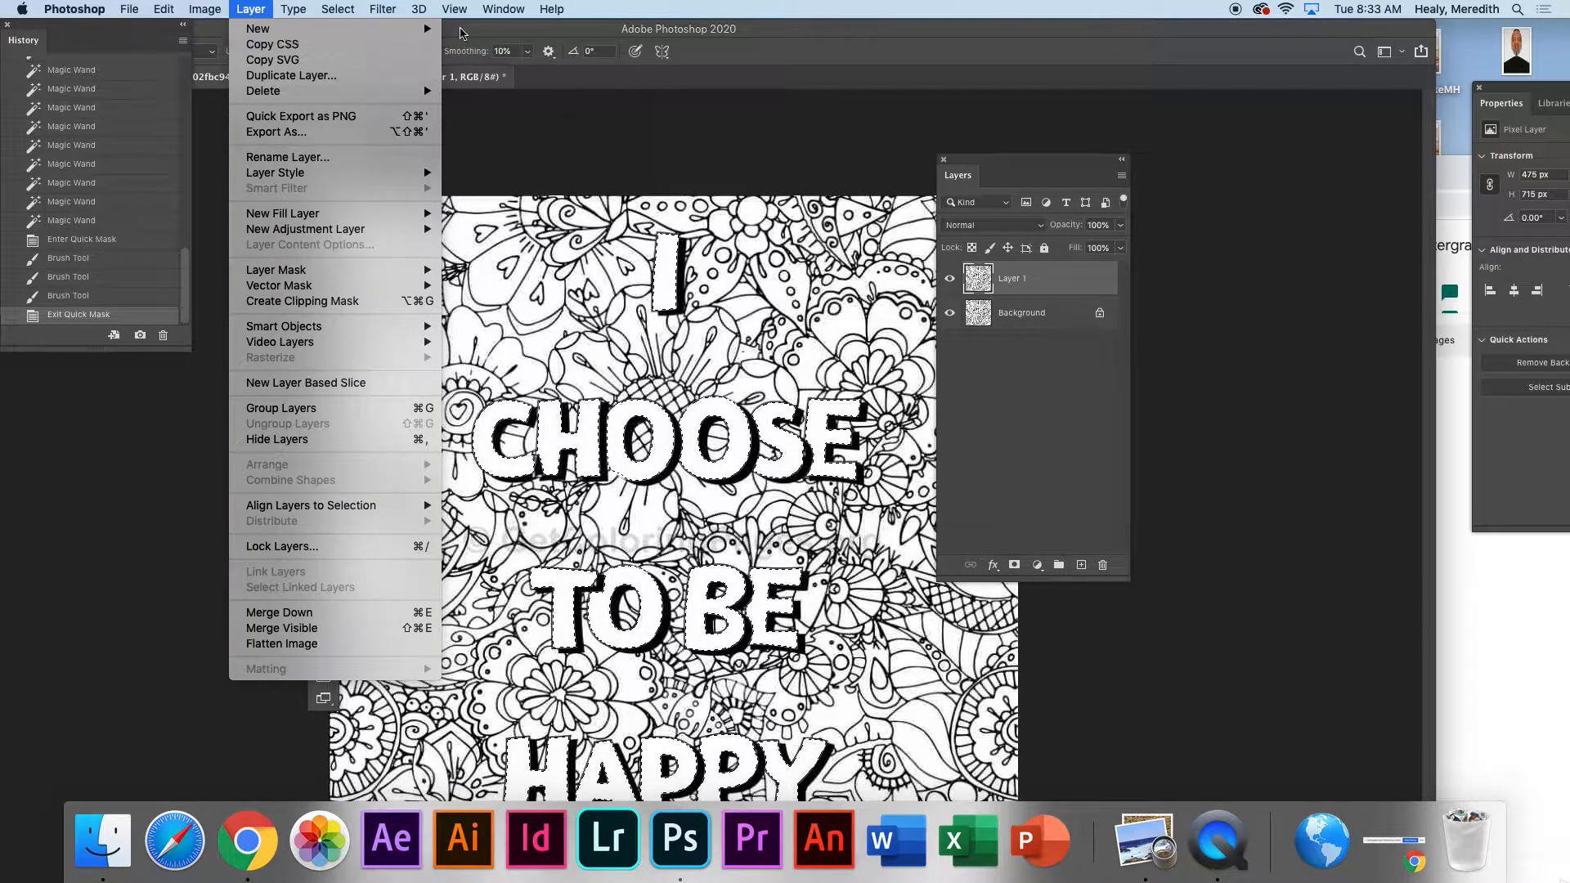
{"action": "mouse_move", "coordinate": [435, 30]}
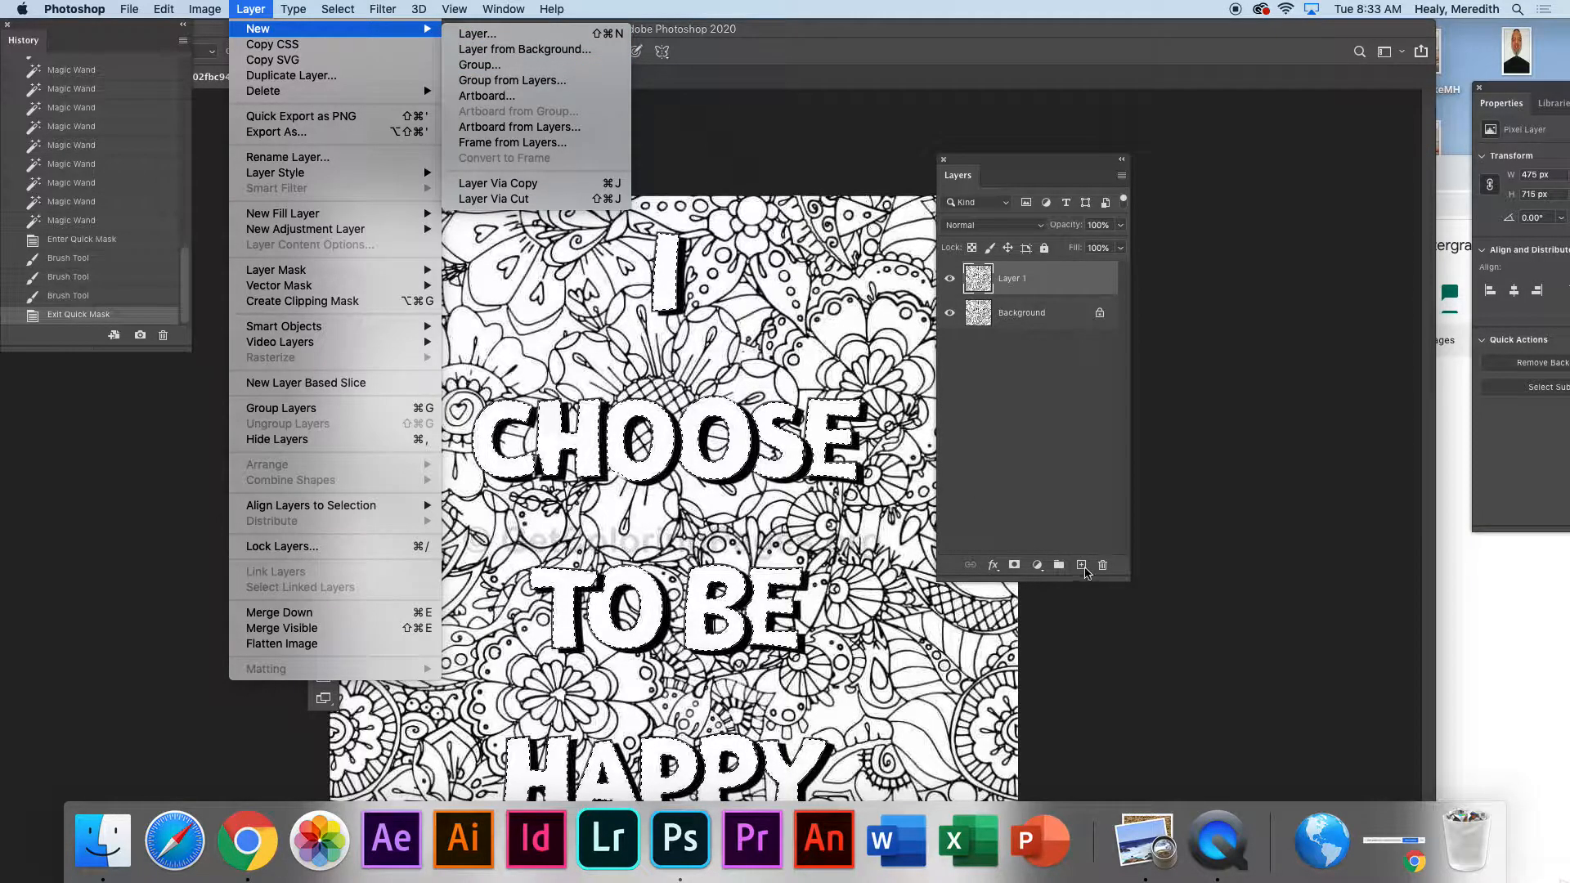
{"action": "left_click", "coordinate": [1084, 568]}
{"action": "left_click", "coordinate": [1083, 568]}
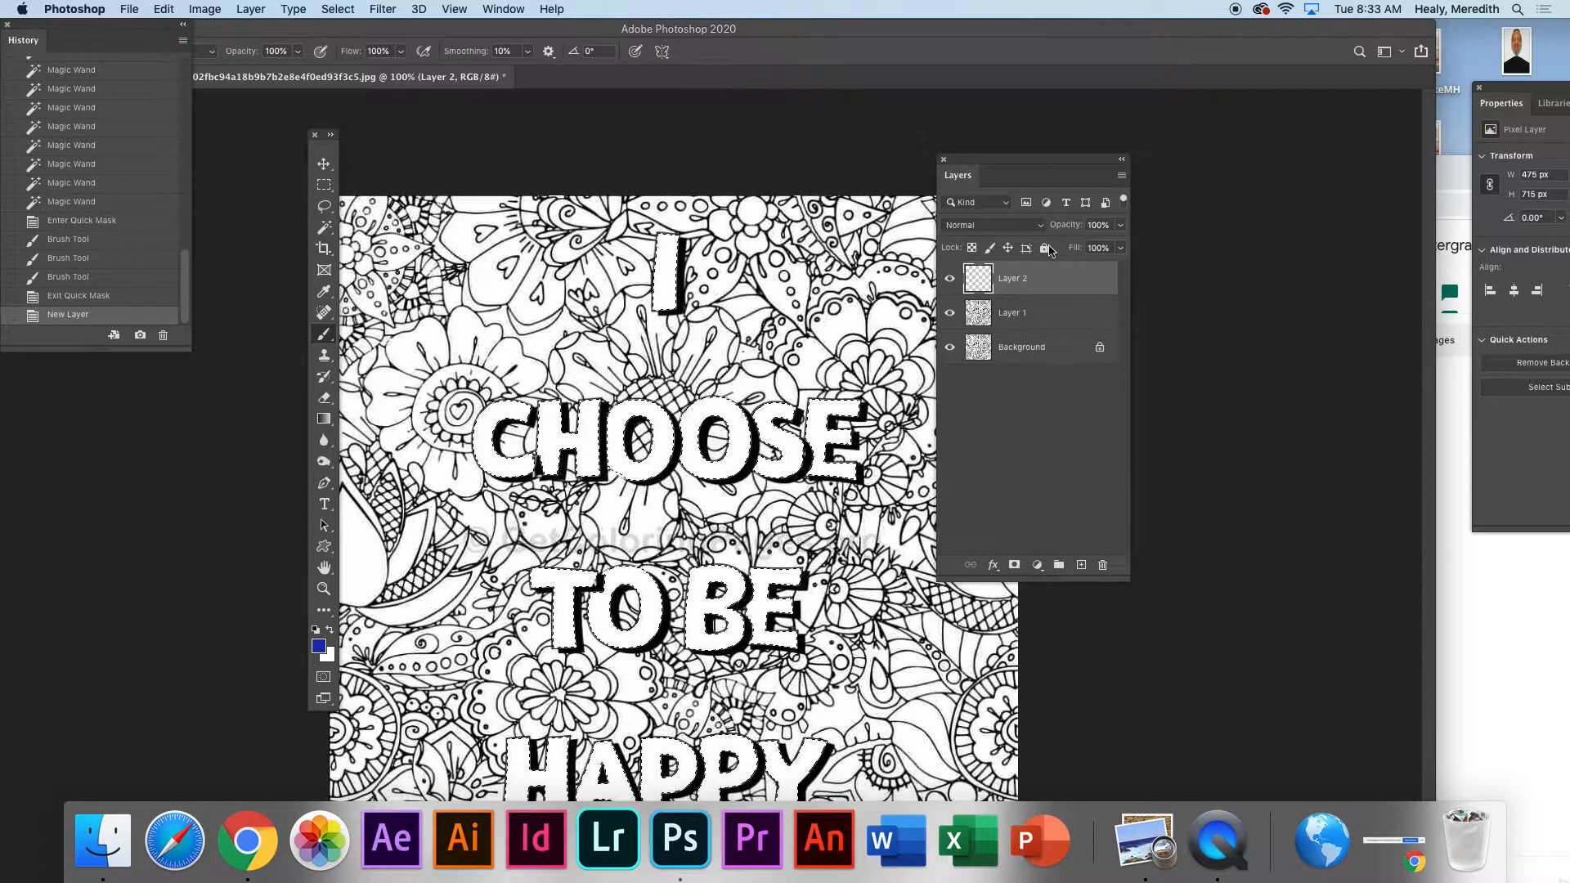
{"action": "double_click", "coordinate": [1026, 277]}
{"action": "type", "text": "te"}
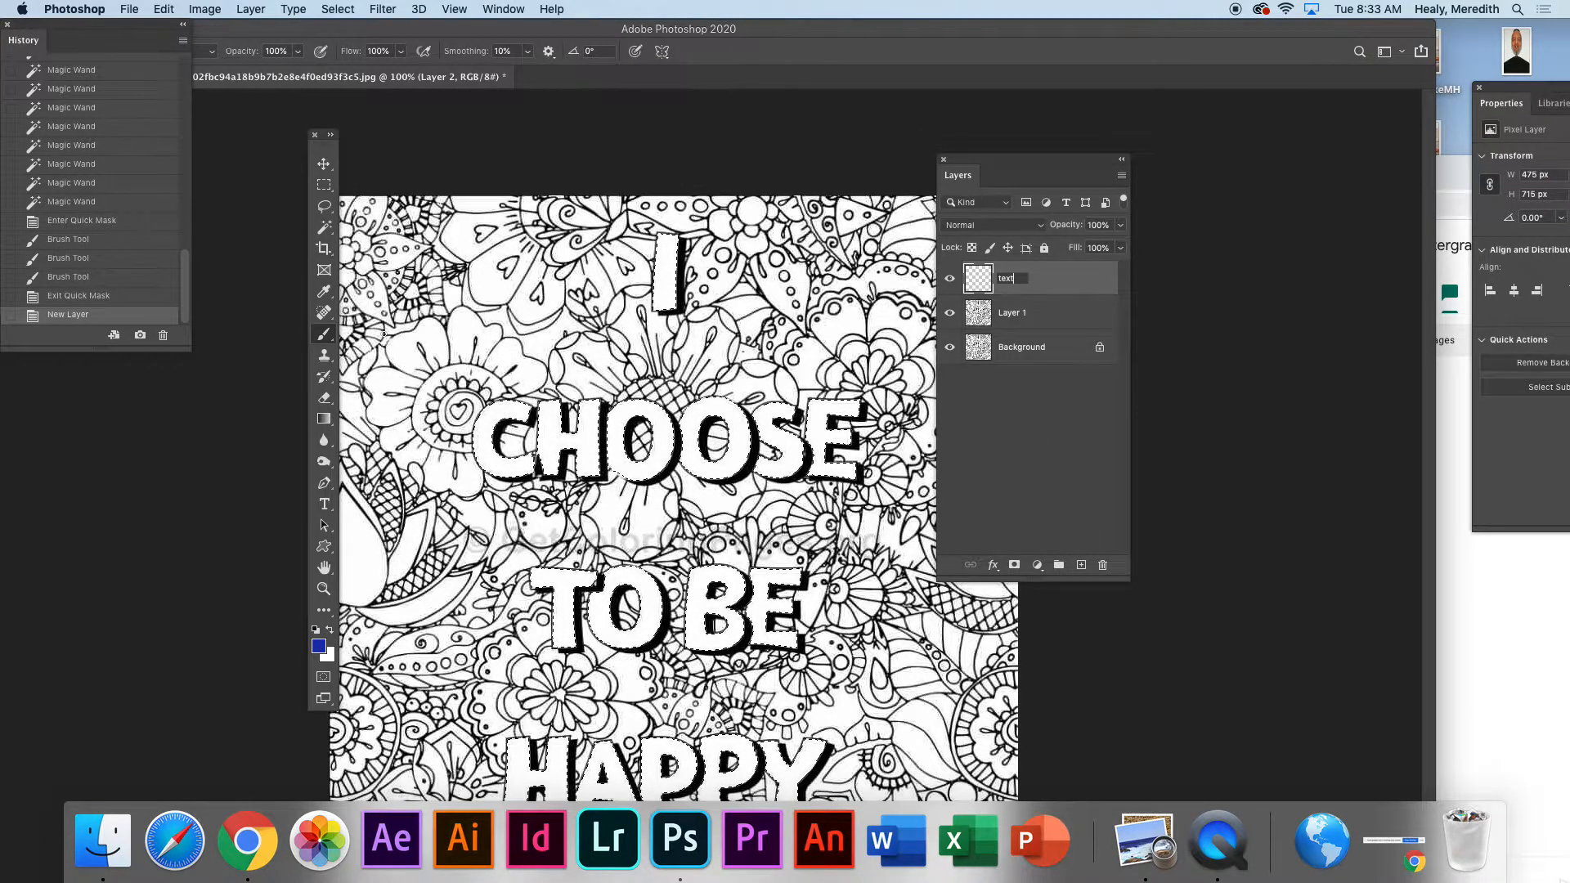
{"action": "type", "text": "xt"}
Step: Fill the selected letters with a diagonal pink gradient on the text layer, and close the History panel
{"action": "left_click", "coordinate": [324, 418]}
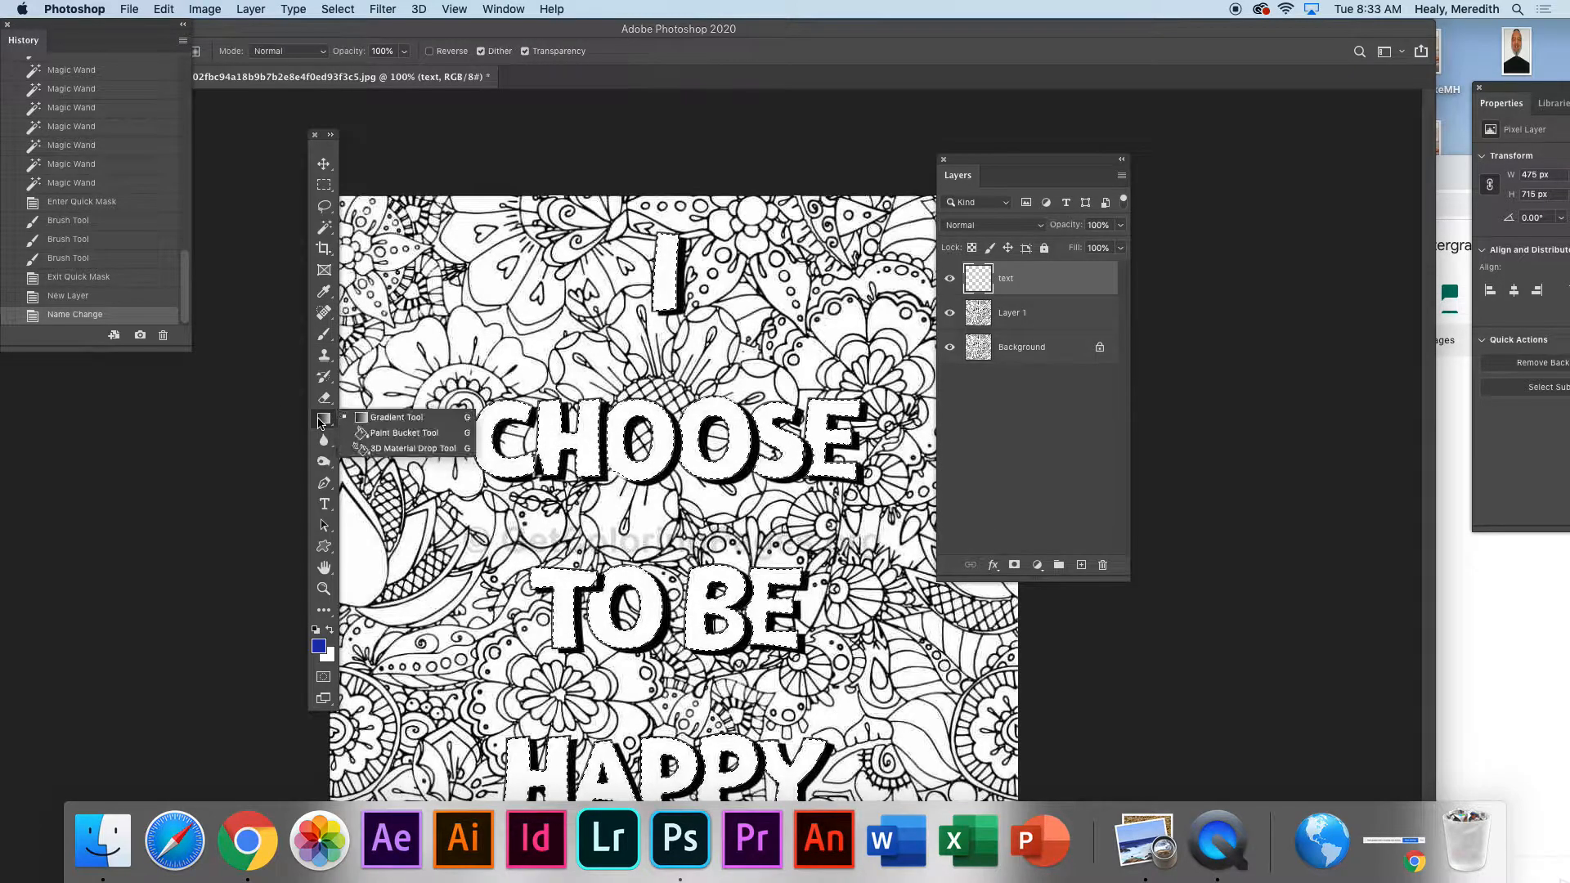
{"action": "left_click", "coordinate": [407, 419]}
{"action": "left_click_drag", "start_coordinate": [536, 255], "coordinate": [615, 354]}
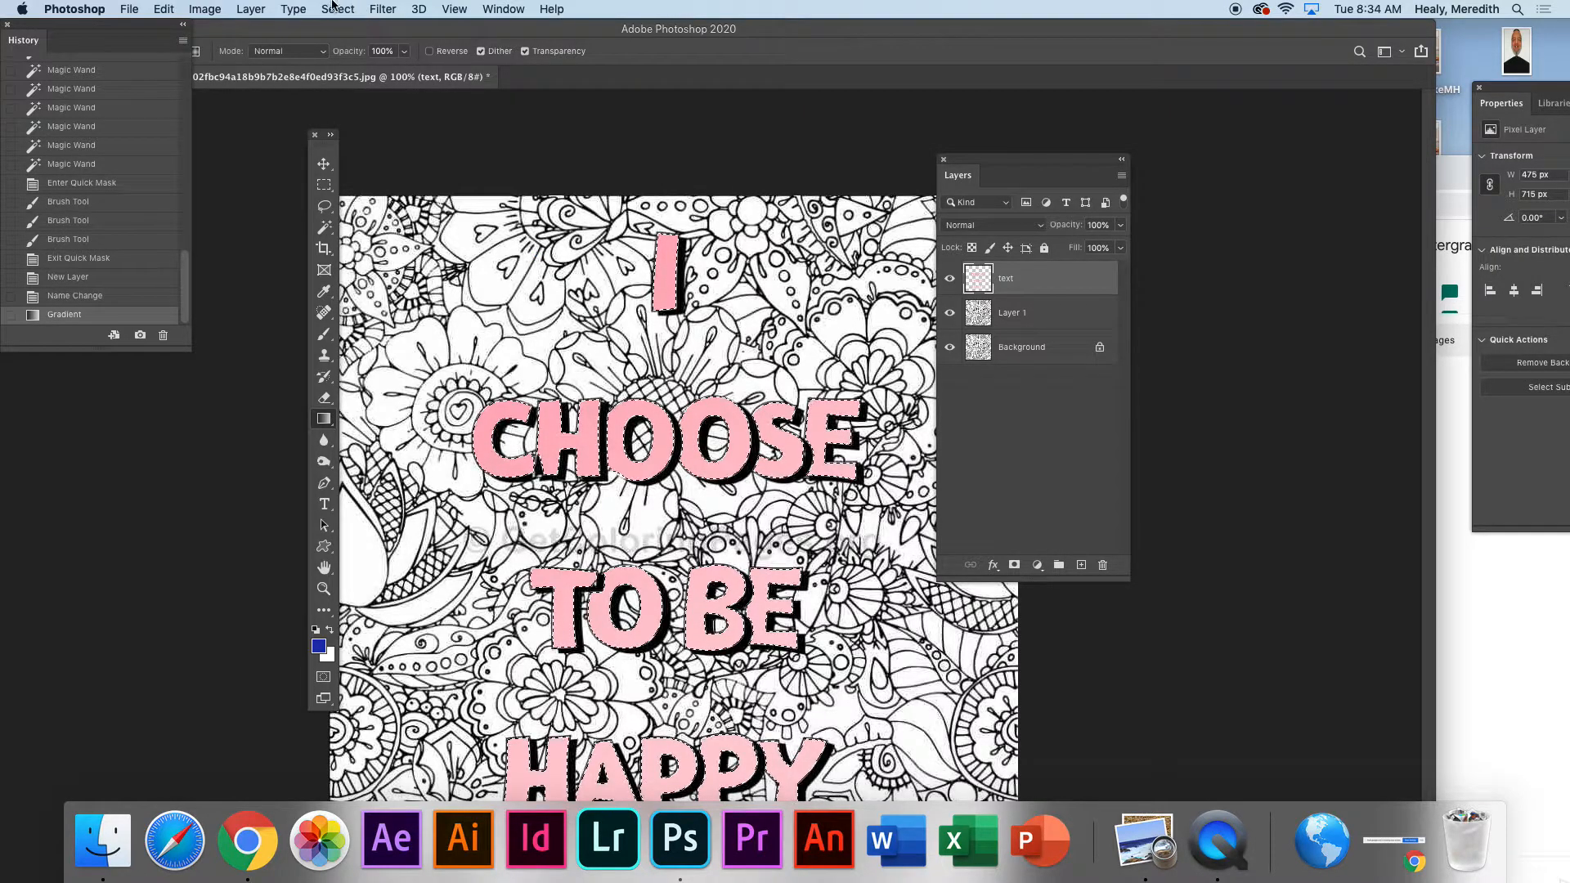
{"action": "left_click", "coordinate": [6, 26]}
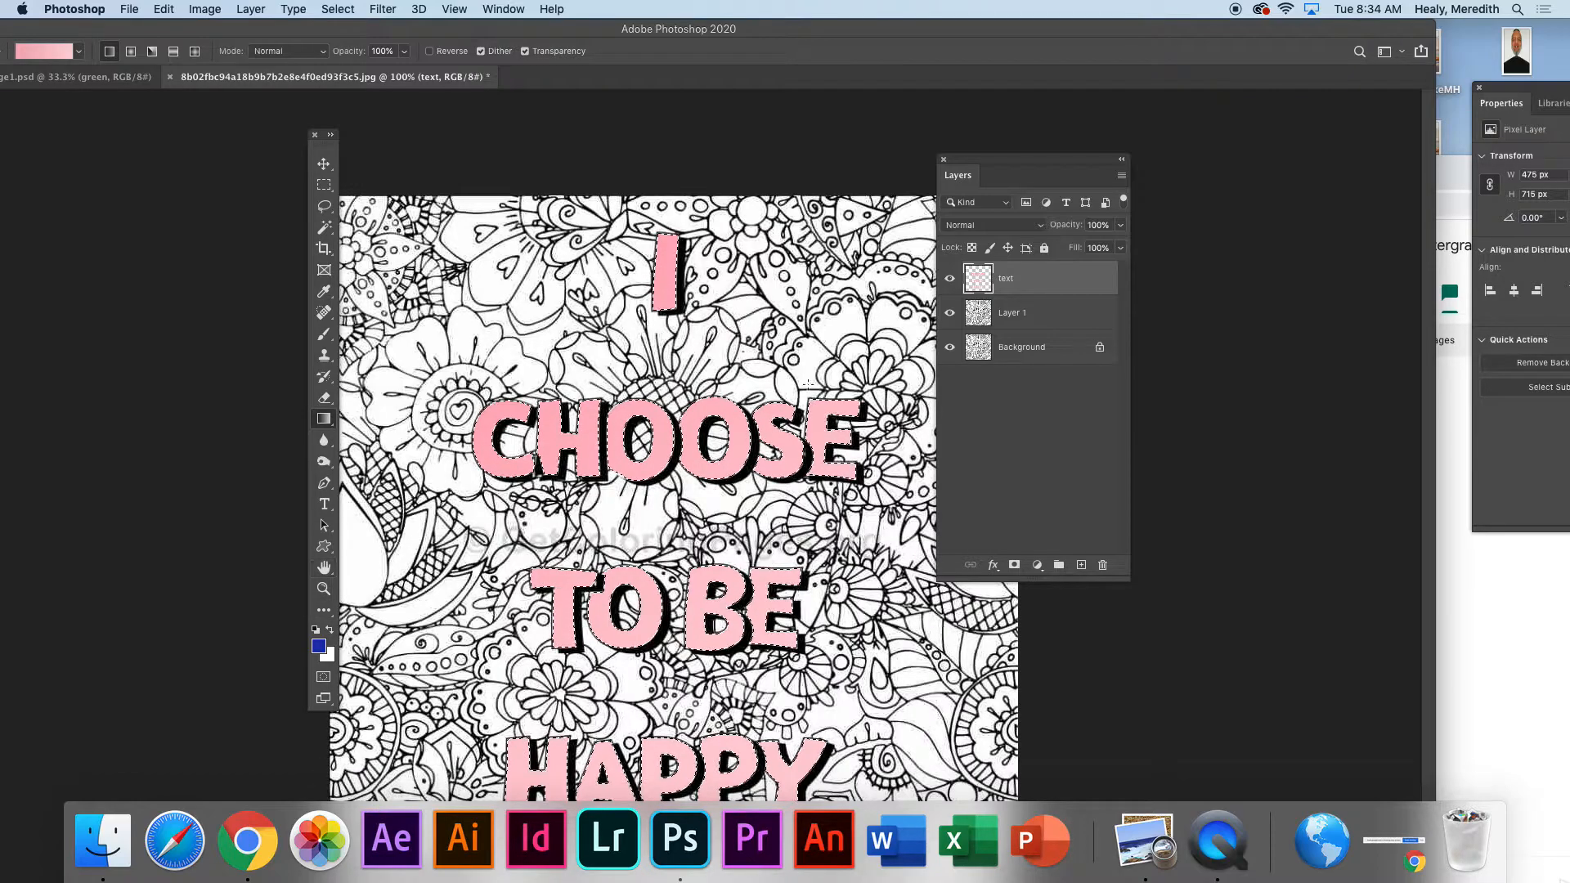
Step: Refill the selected letters on the text layer with a diagonal blue-to-white gradient from the Basics presets
{"action": "left_click_drag", "start_coordinate": [346, 32], "coordinate": [476, 31]}
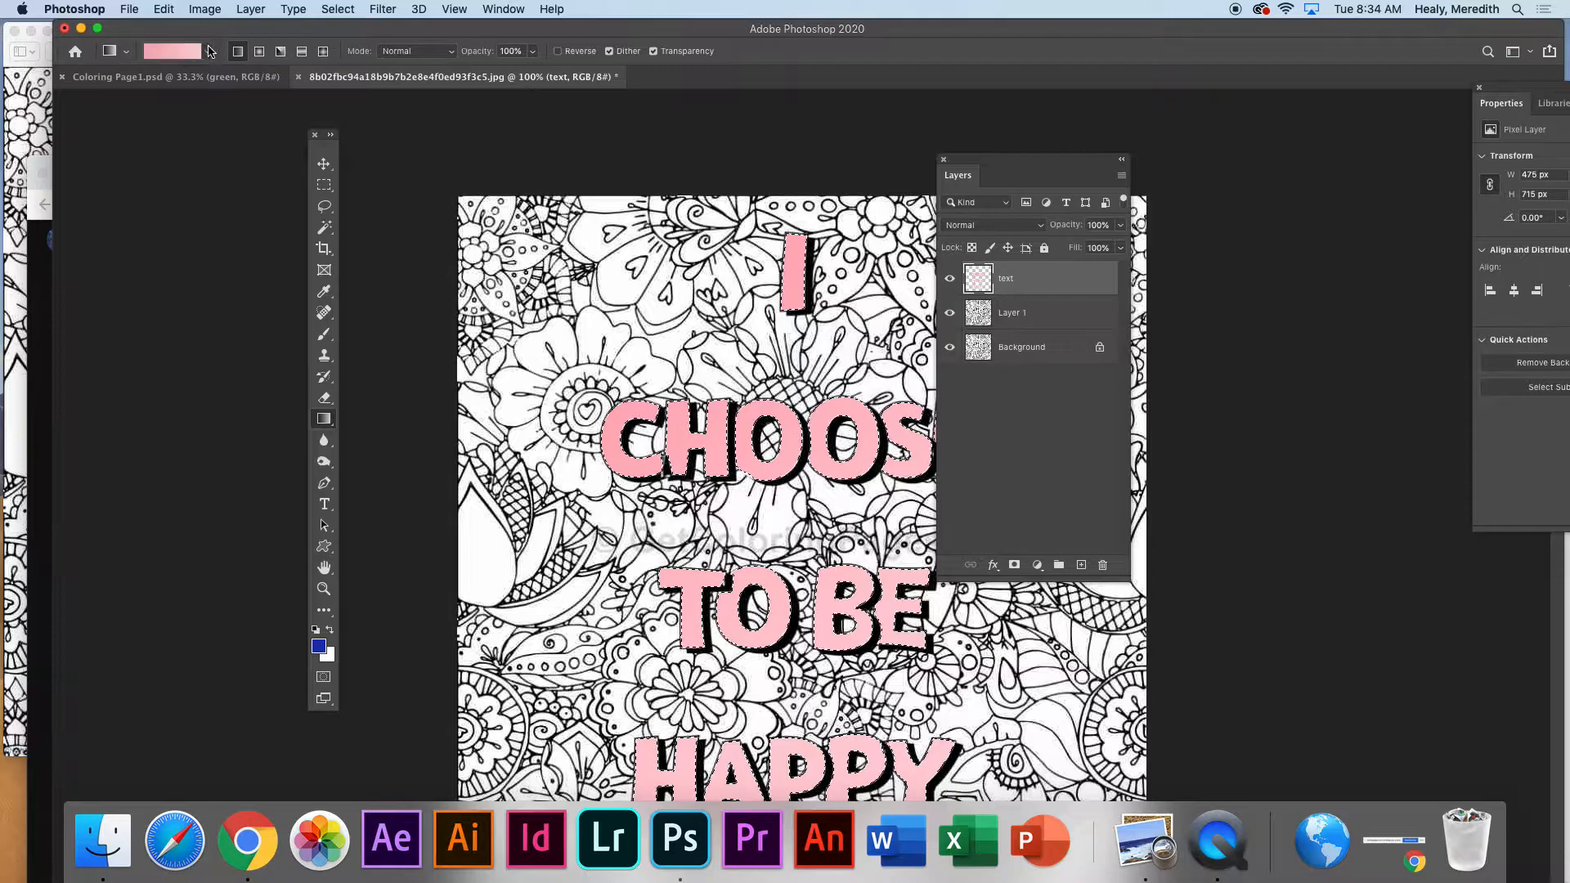
{"action": "left_click", "coordinate": [209, 51]}
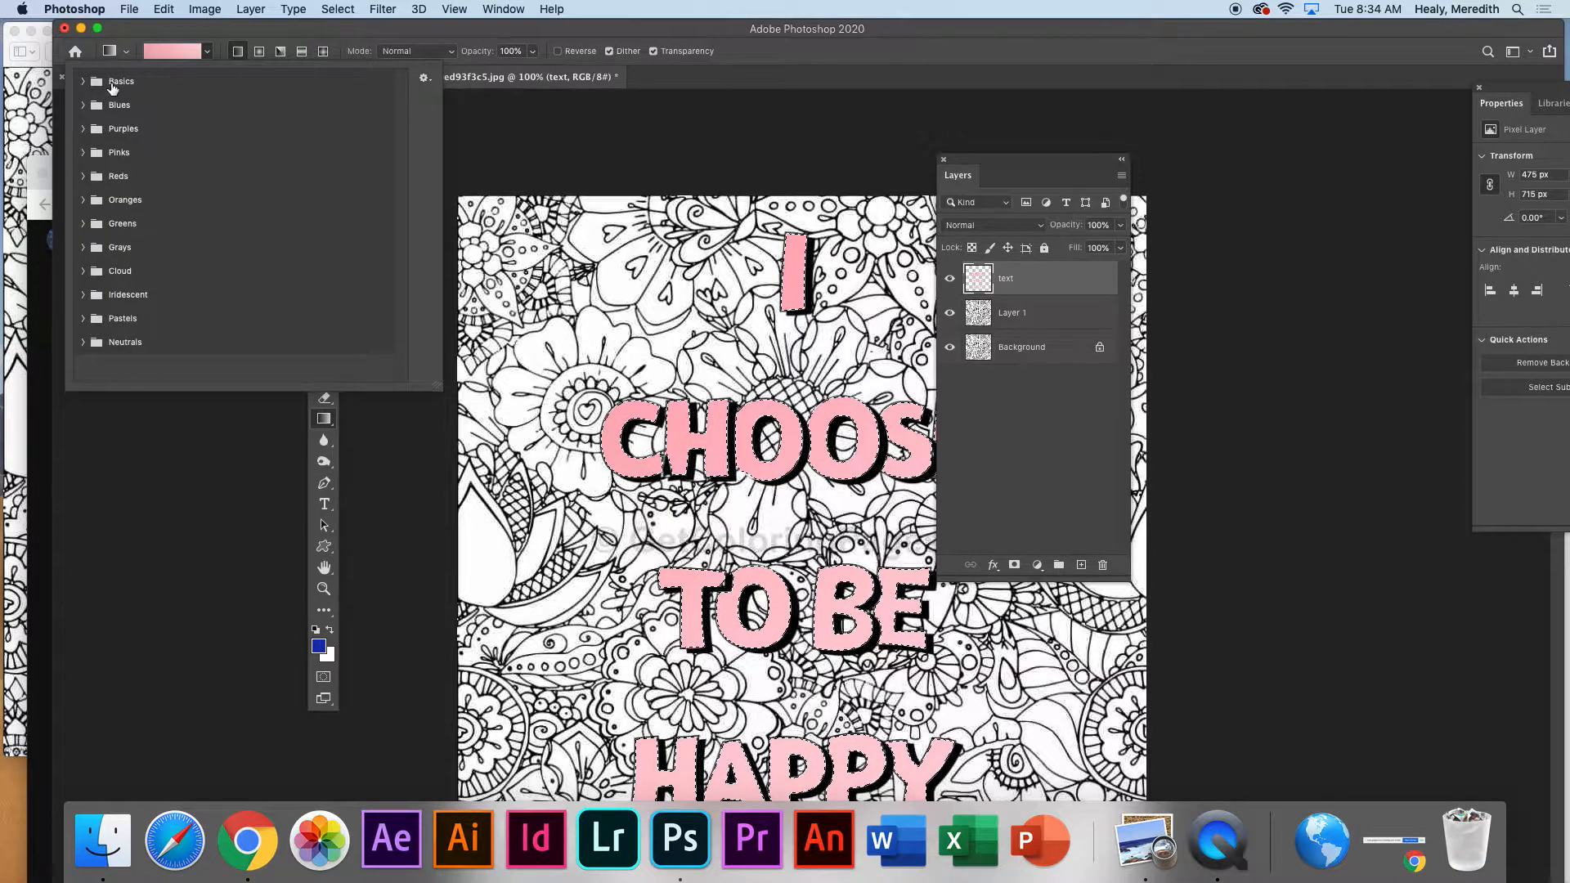
{"action": "left_click", "coordinate": [85, 83]}
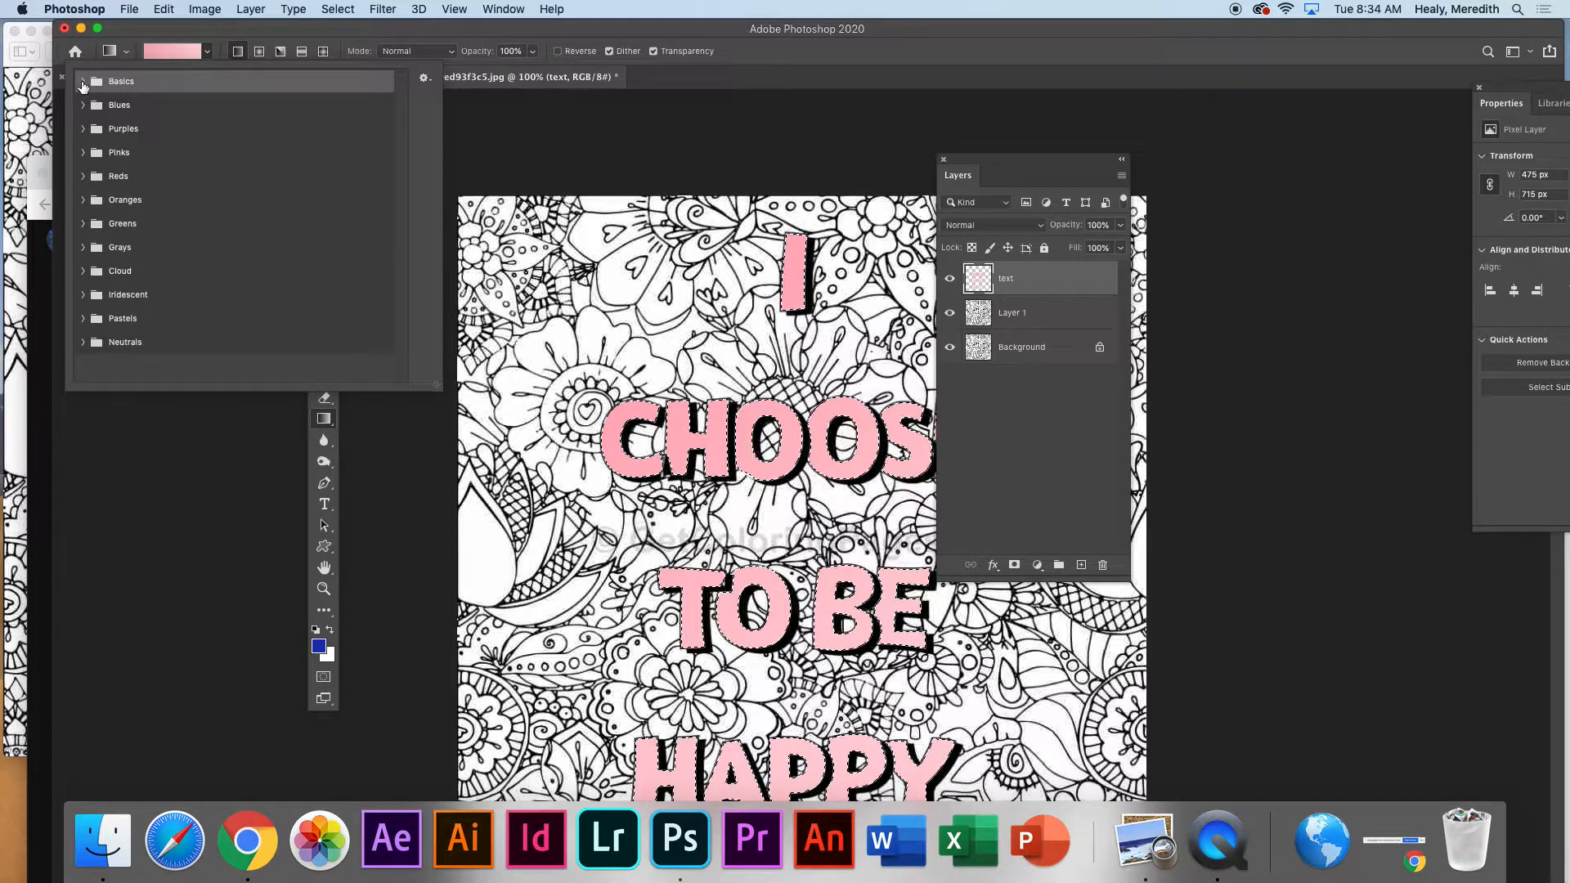
{"action": "left_click", "coordinate": [82, 81]}
{"action": "left_click", "coordinate": [104, 108]}
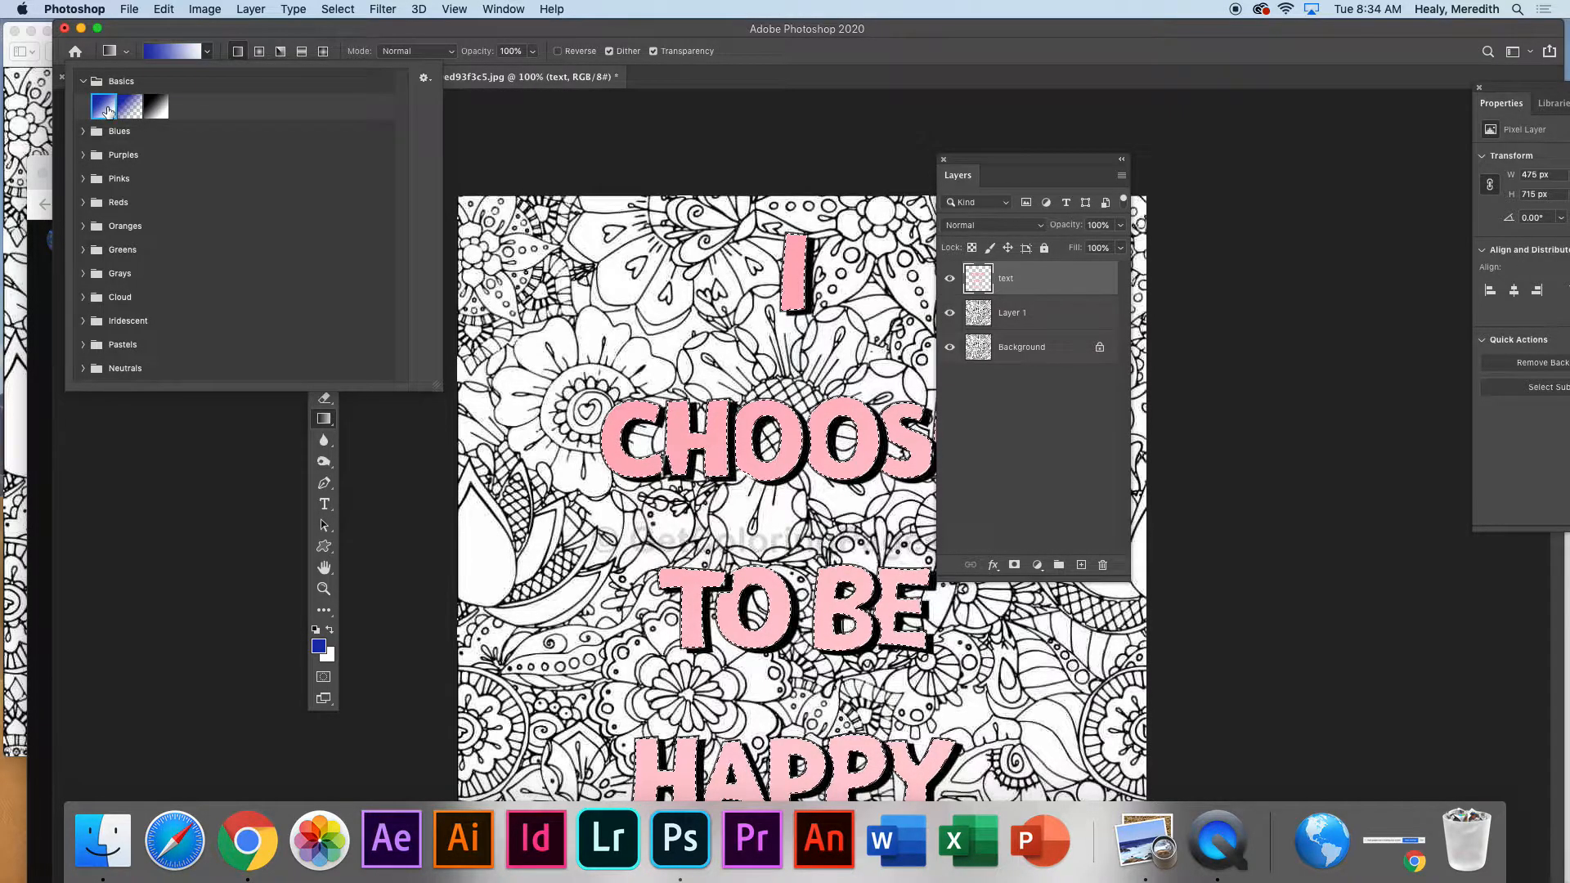
{"action": "left_click", "coordinate": [722, 268]}
{"action": "left_click_drag", "start_coordinate": [722, 268], "coordinate": [1135, 697]}
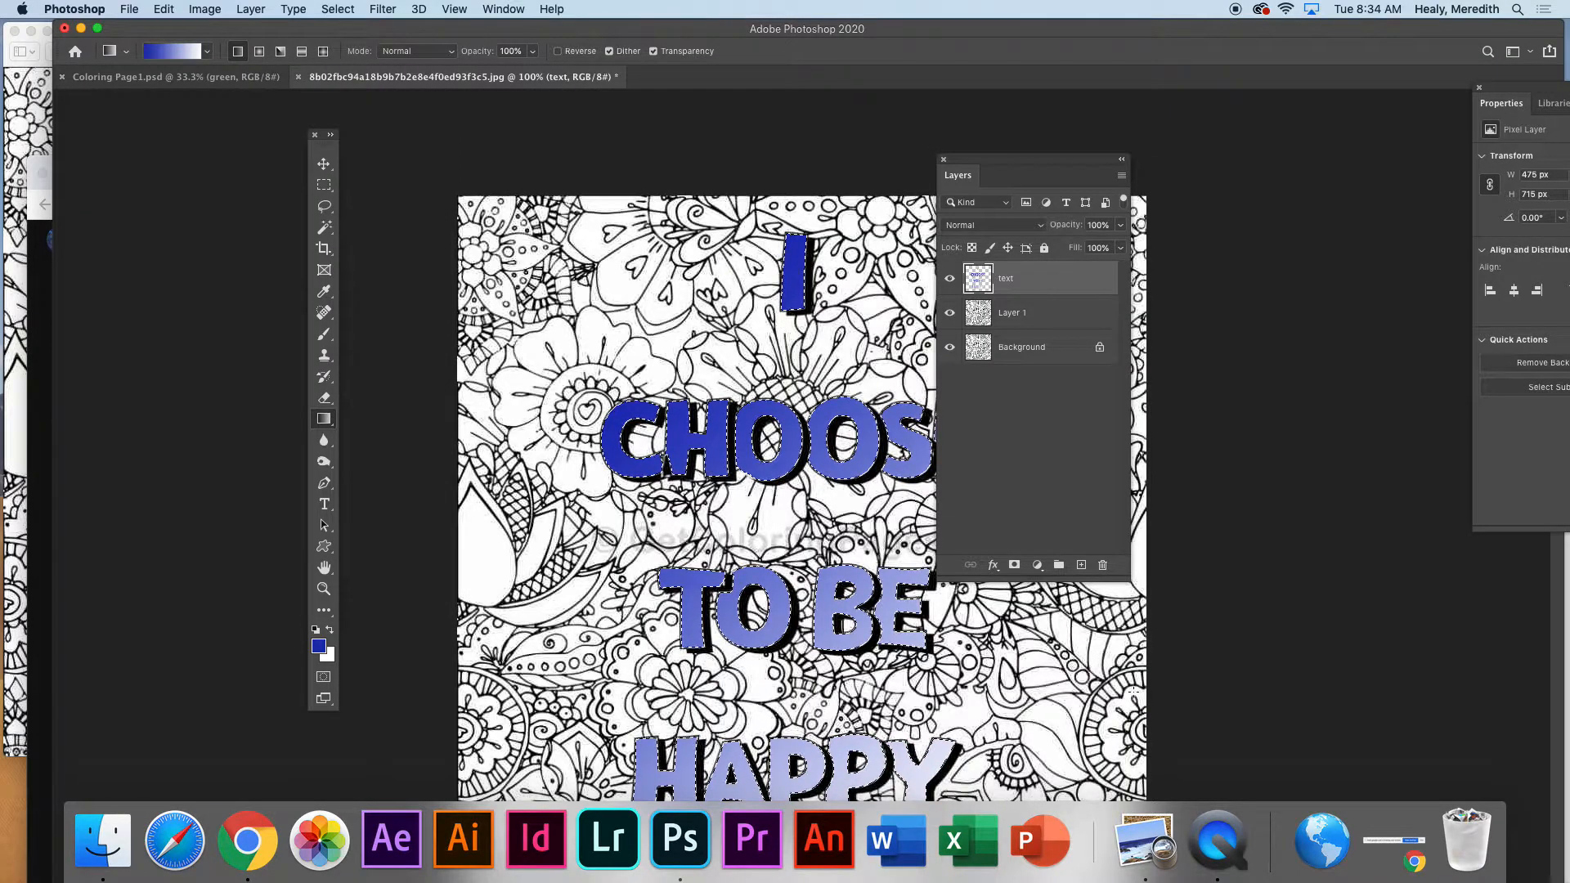
Step: Expand the Iridescent gradient presets, and move the Layers panel off the coloring page
{"action": "left_click", "coordinate": [207, 51]}
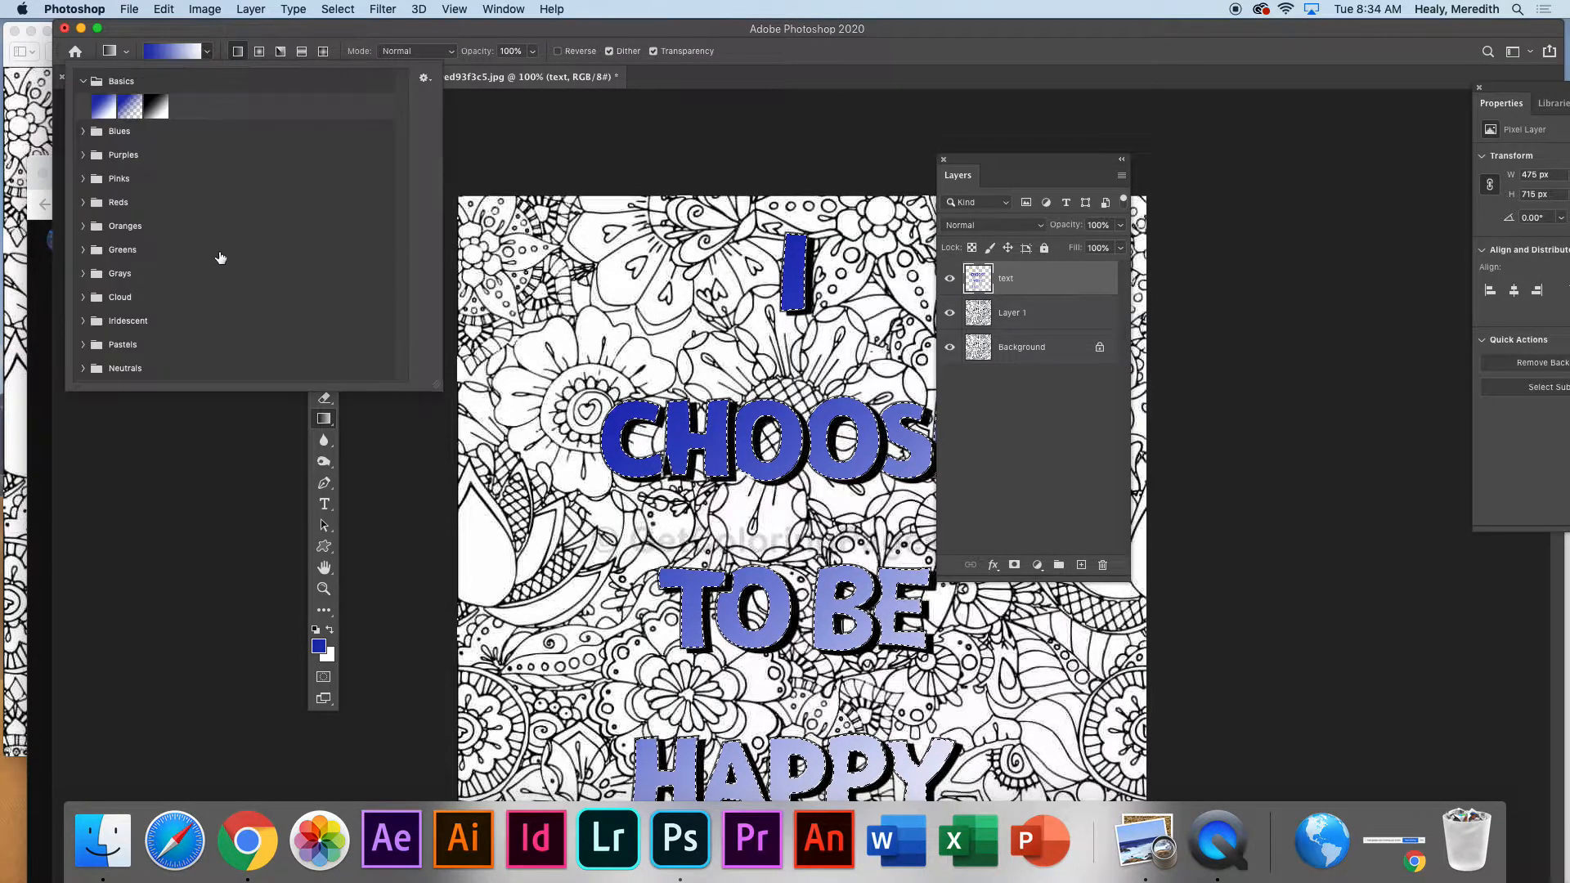
{"action": "left_click", "coordinate": [85, 322]}
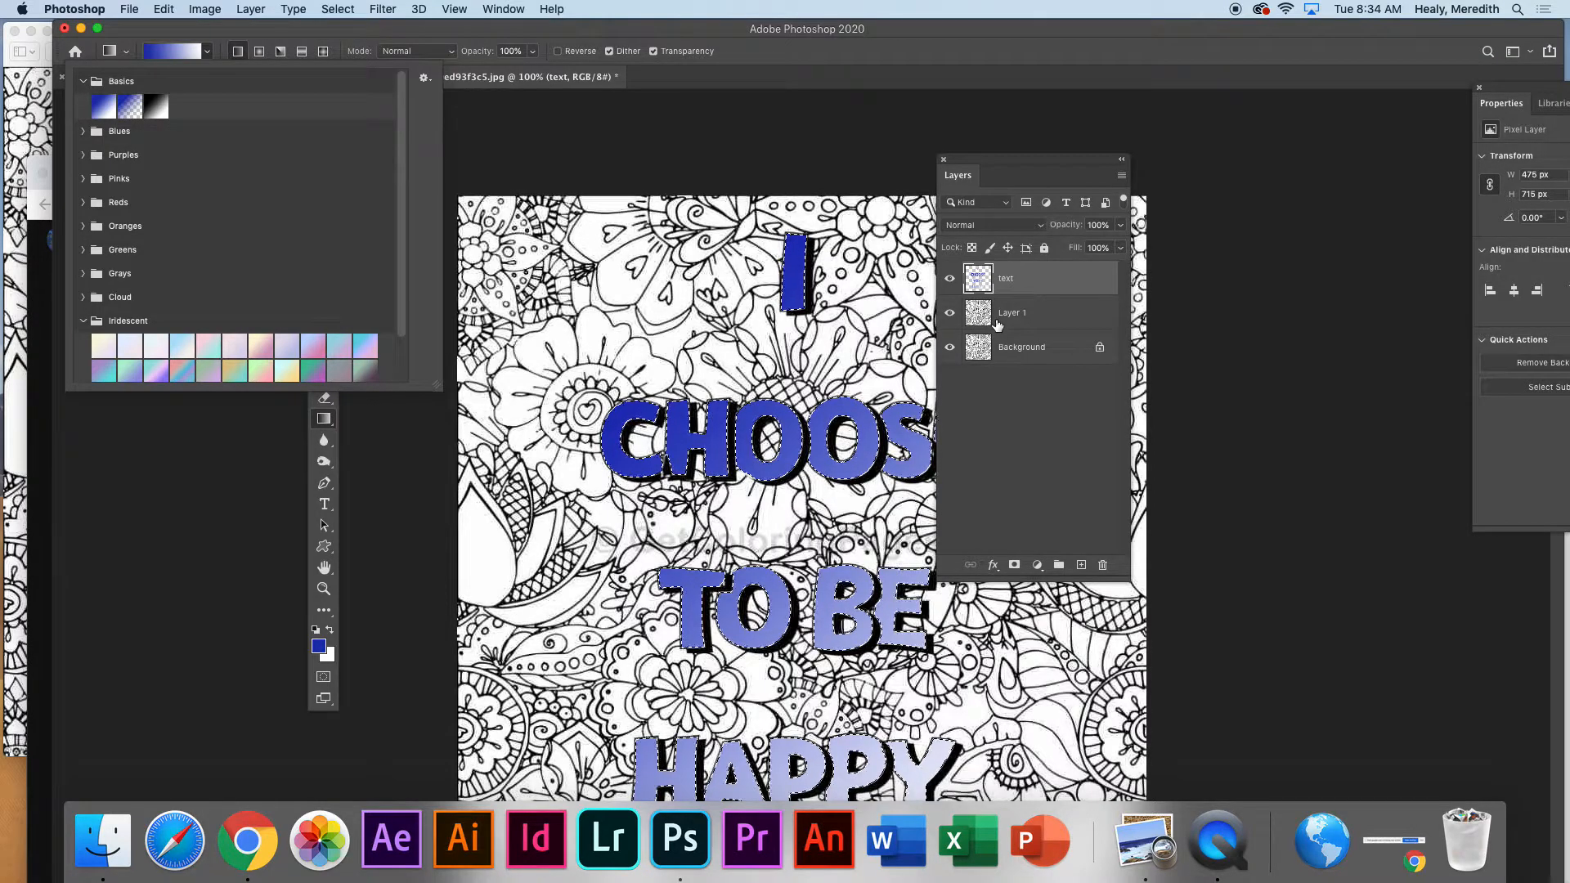
{"action": "left_click", "coordinate": [1036, 274]}
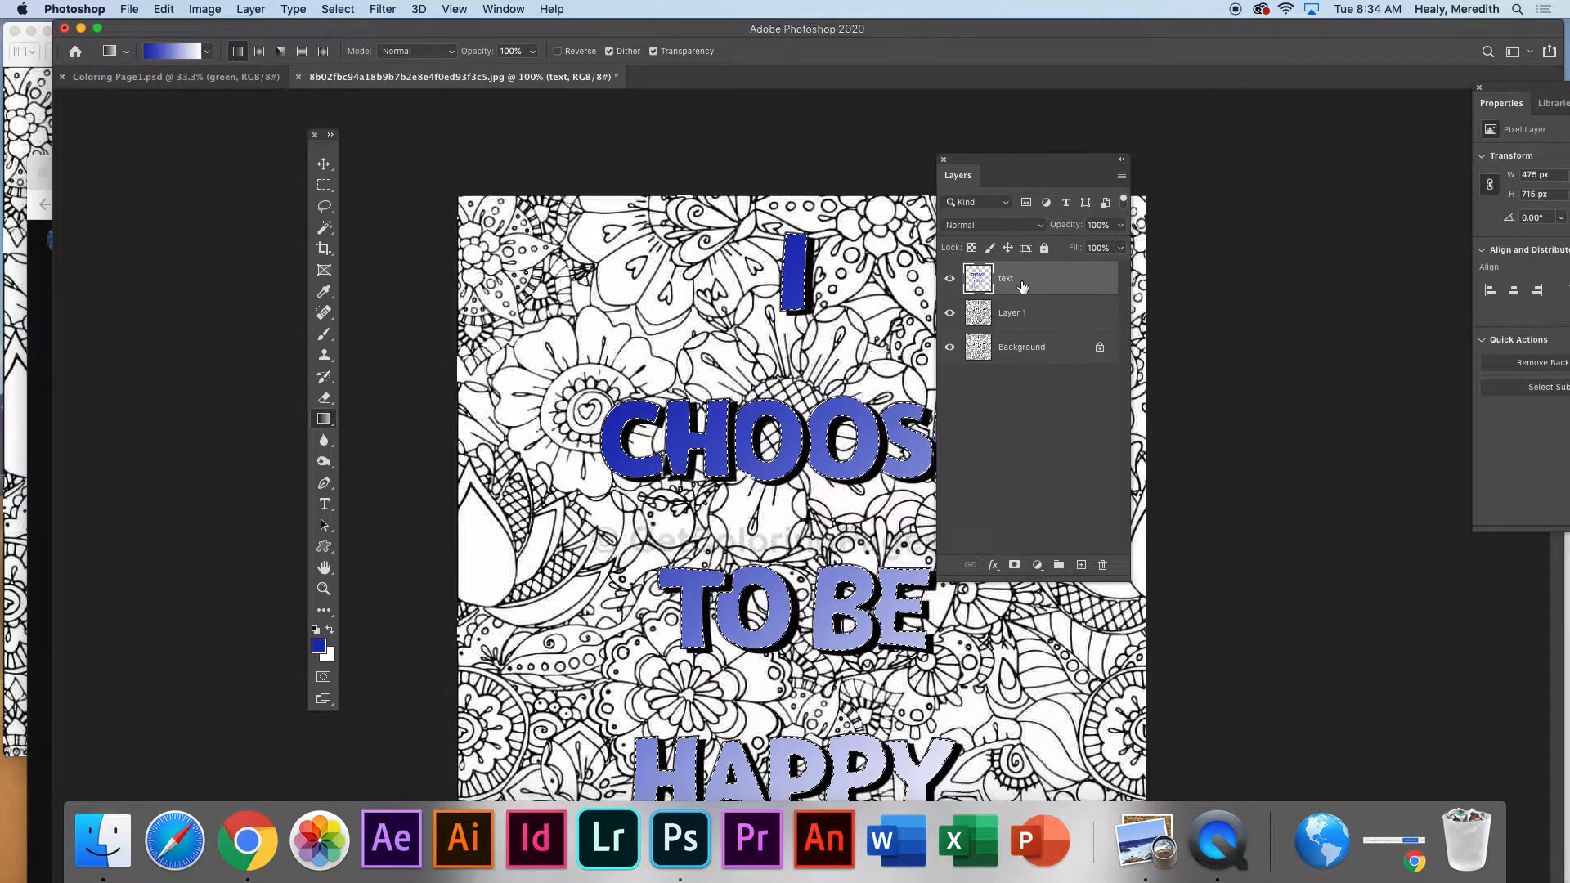
{"action": "left_click_drag", "start_coordinate": [1073, 161], "coordinate": [1359, 95]}
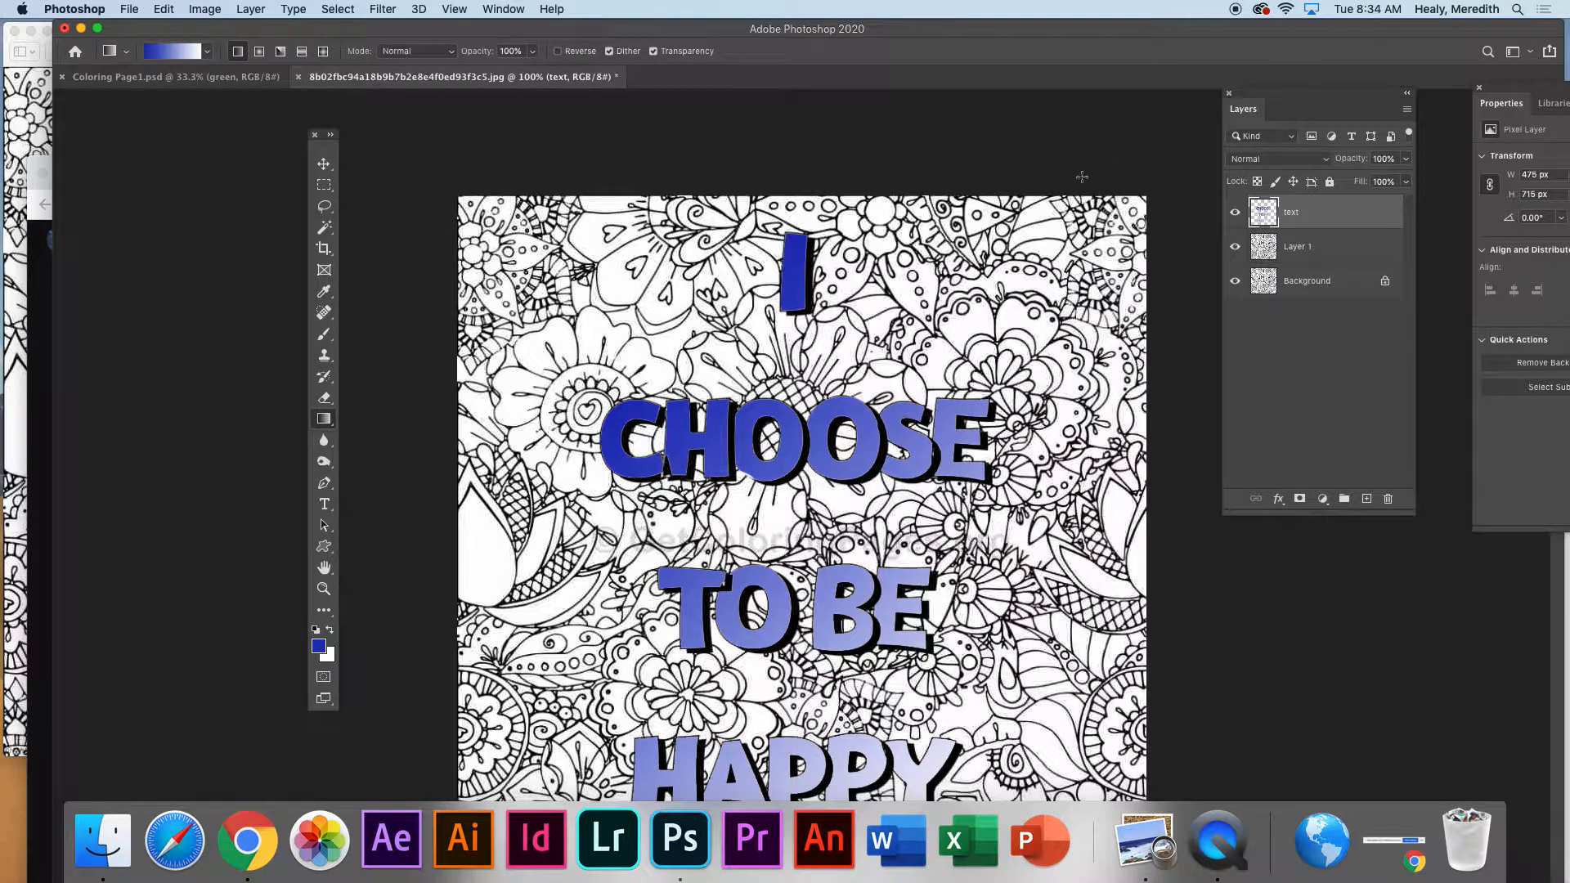
Step: Make Layer 1 active and switch to the Magic Wand with the view enlarged around "CHOOSE"
{"action": "left_click", "coordinate": [1316, 246]}
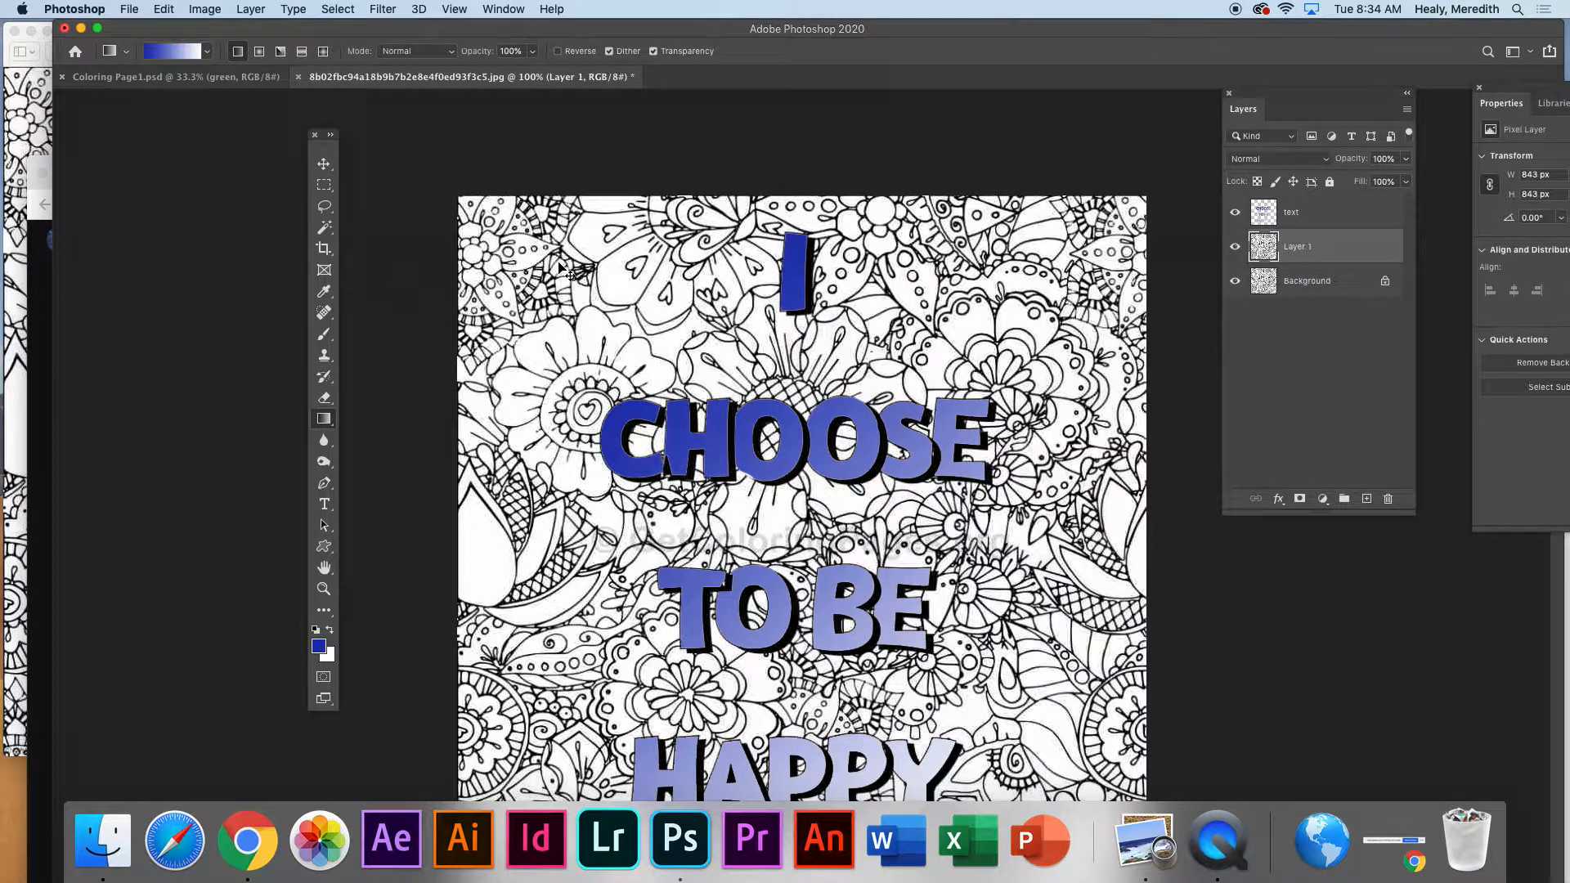
{"action": "key", "text": "super+equal"}
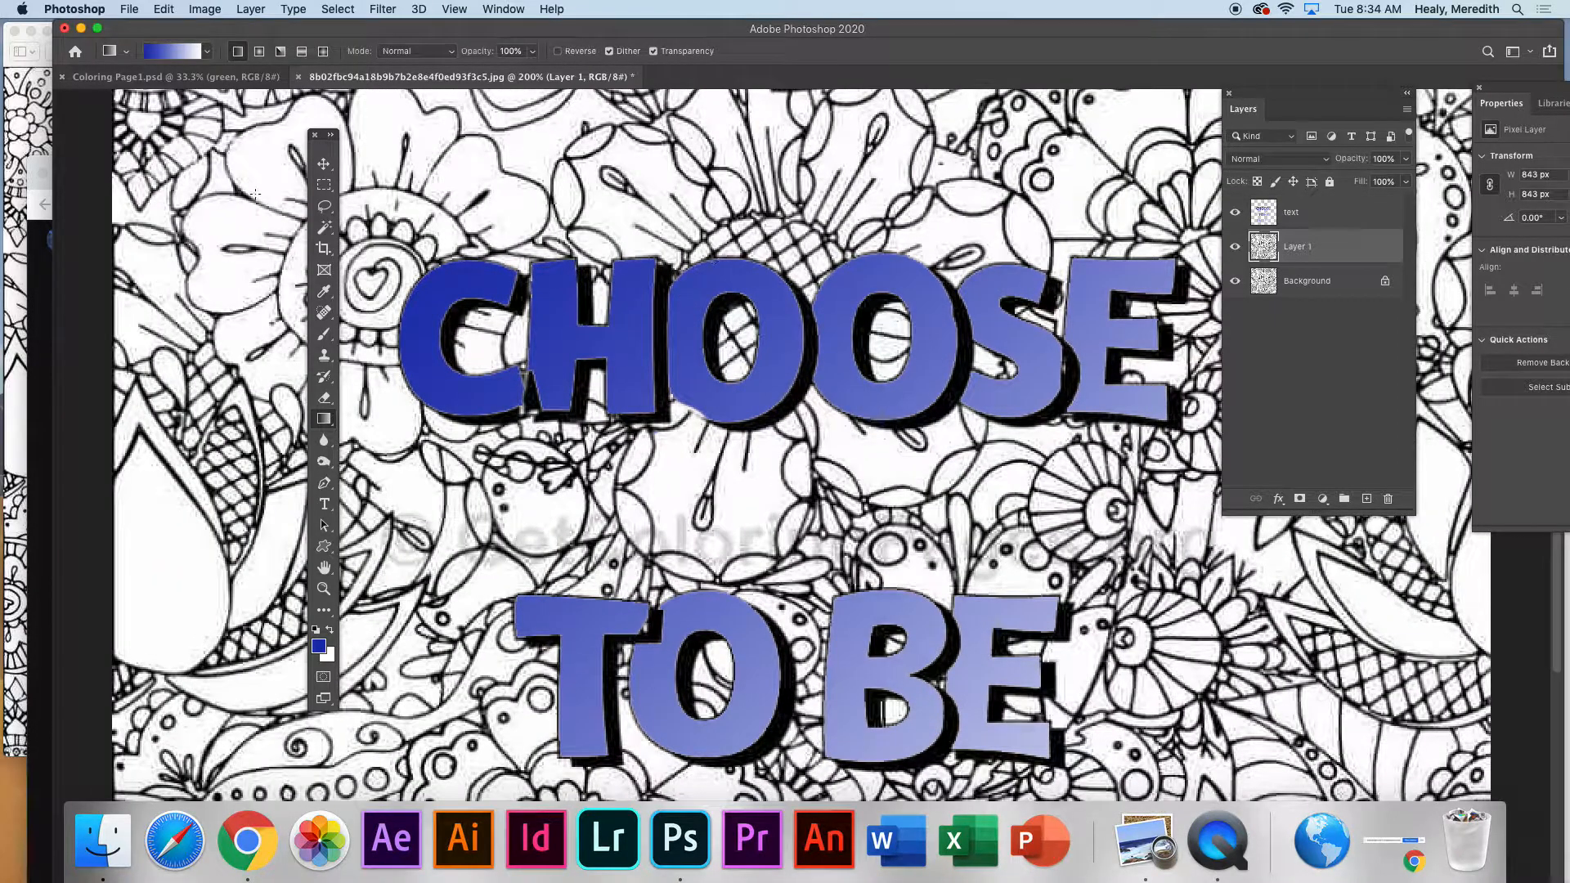
{"action": "left_click", "coordinate": [324, 227]}
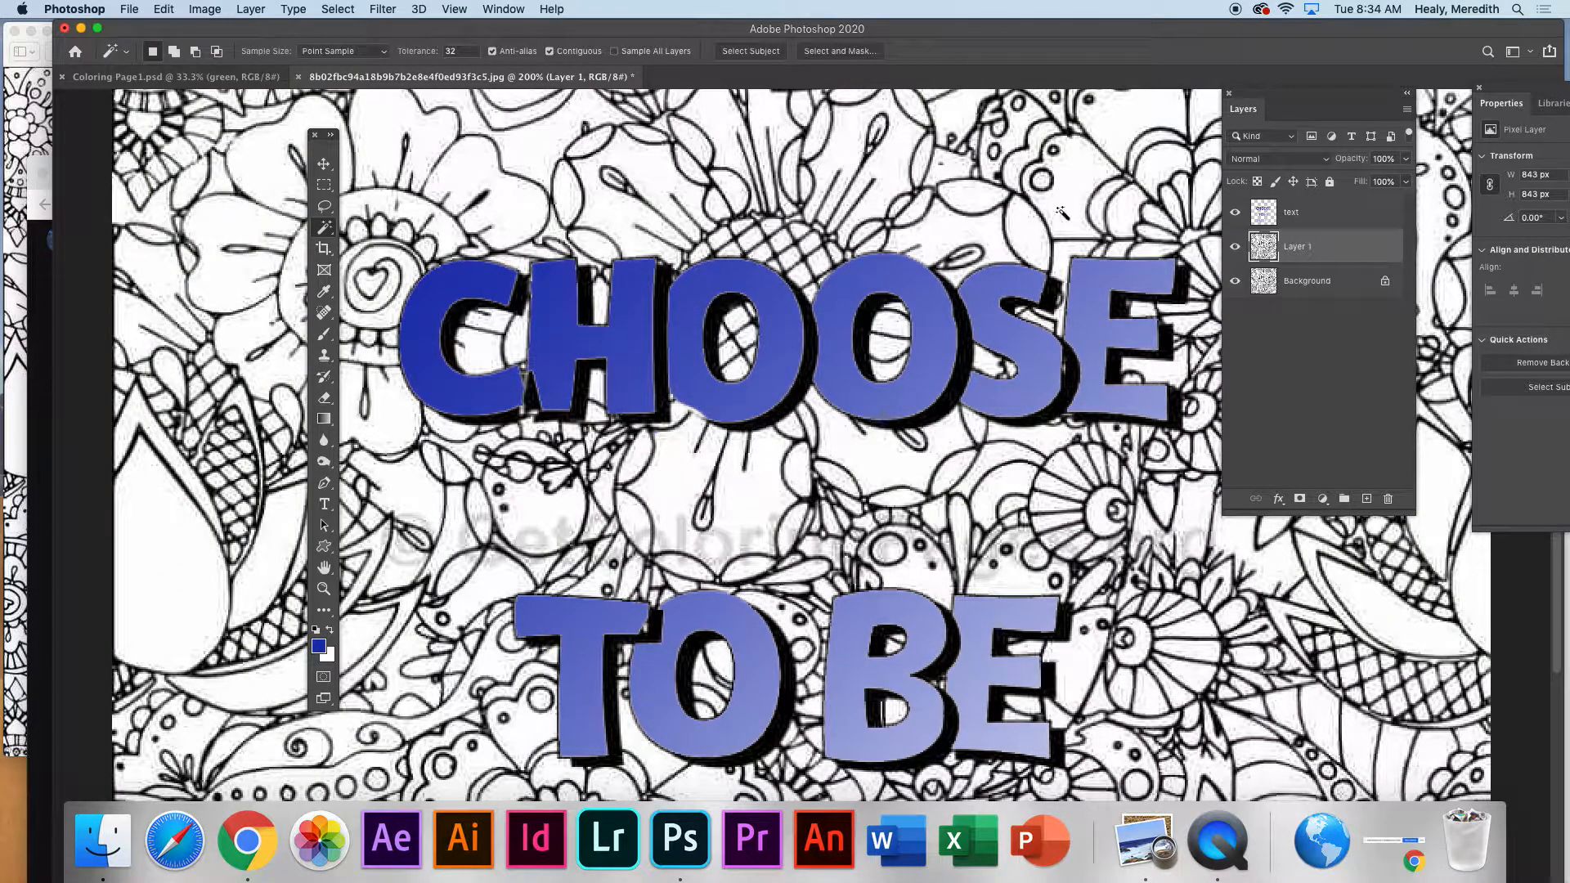
{"action": "left_click", "coordinate": [720, 239]}
{"action": "key", "text": "shift"}
{"action": "left_click", "coordinate": [761, 255], "text": "shift"}
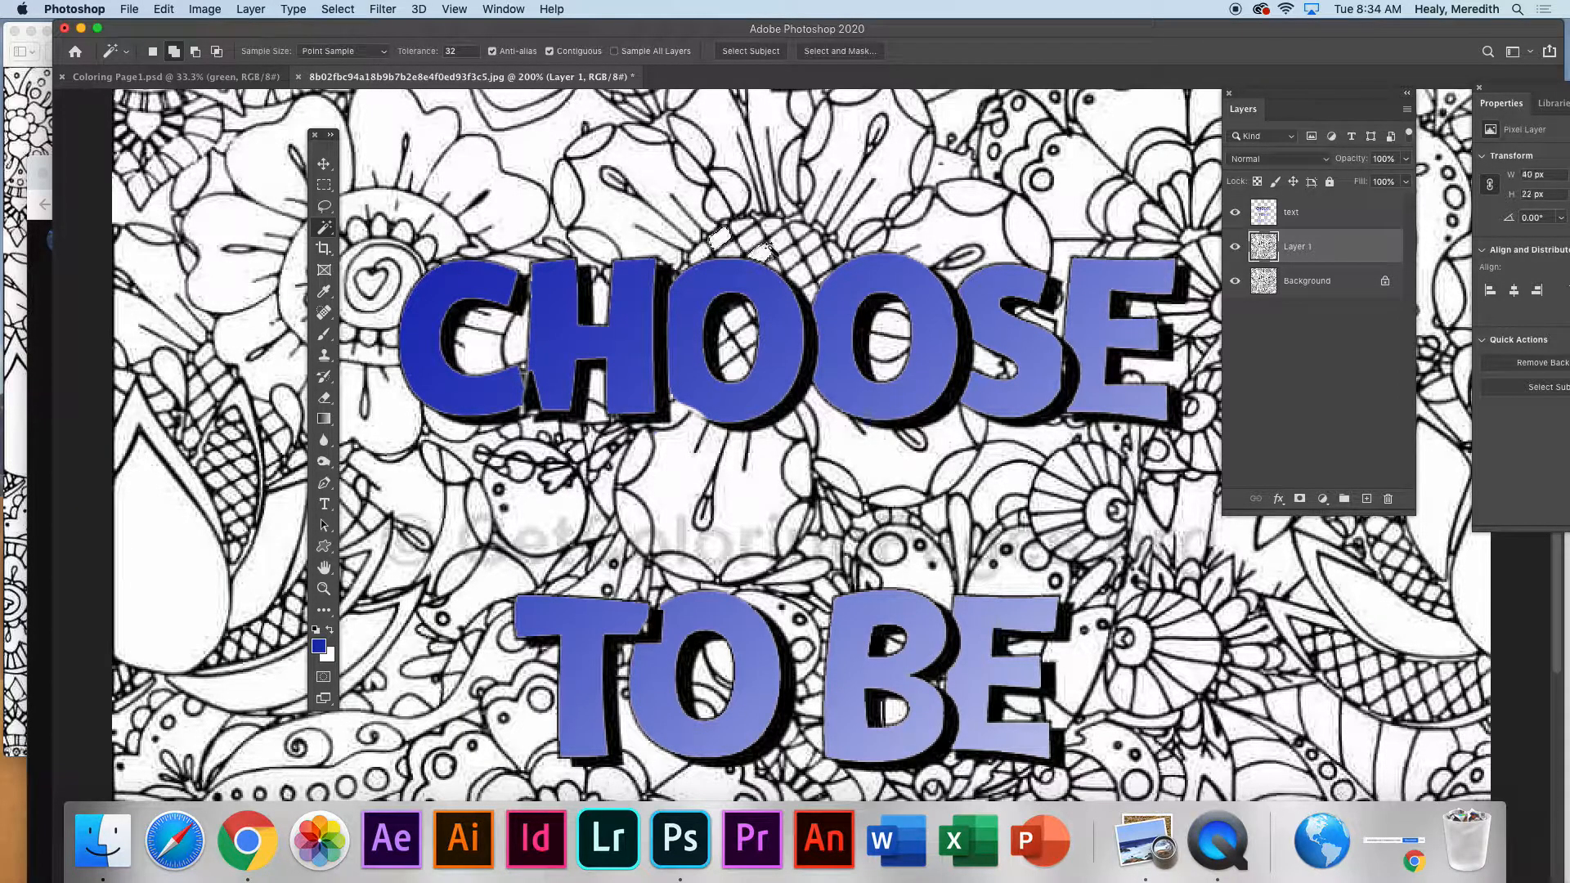
{"action": "key", "text": "super+d"}
Step: Select the white cells of the cross-hatched flower center above and inside the first "O" of "CHOOSE" on Layer 1
{"action": "left_click", "coordinate": [724, 238]}
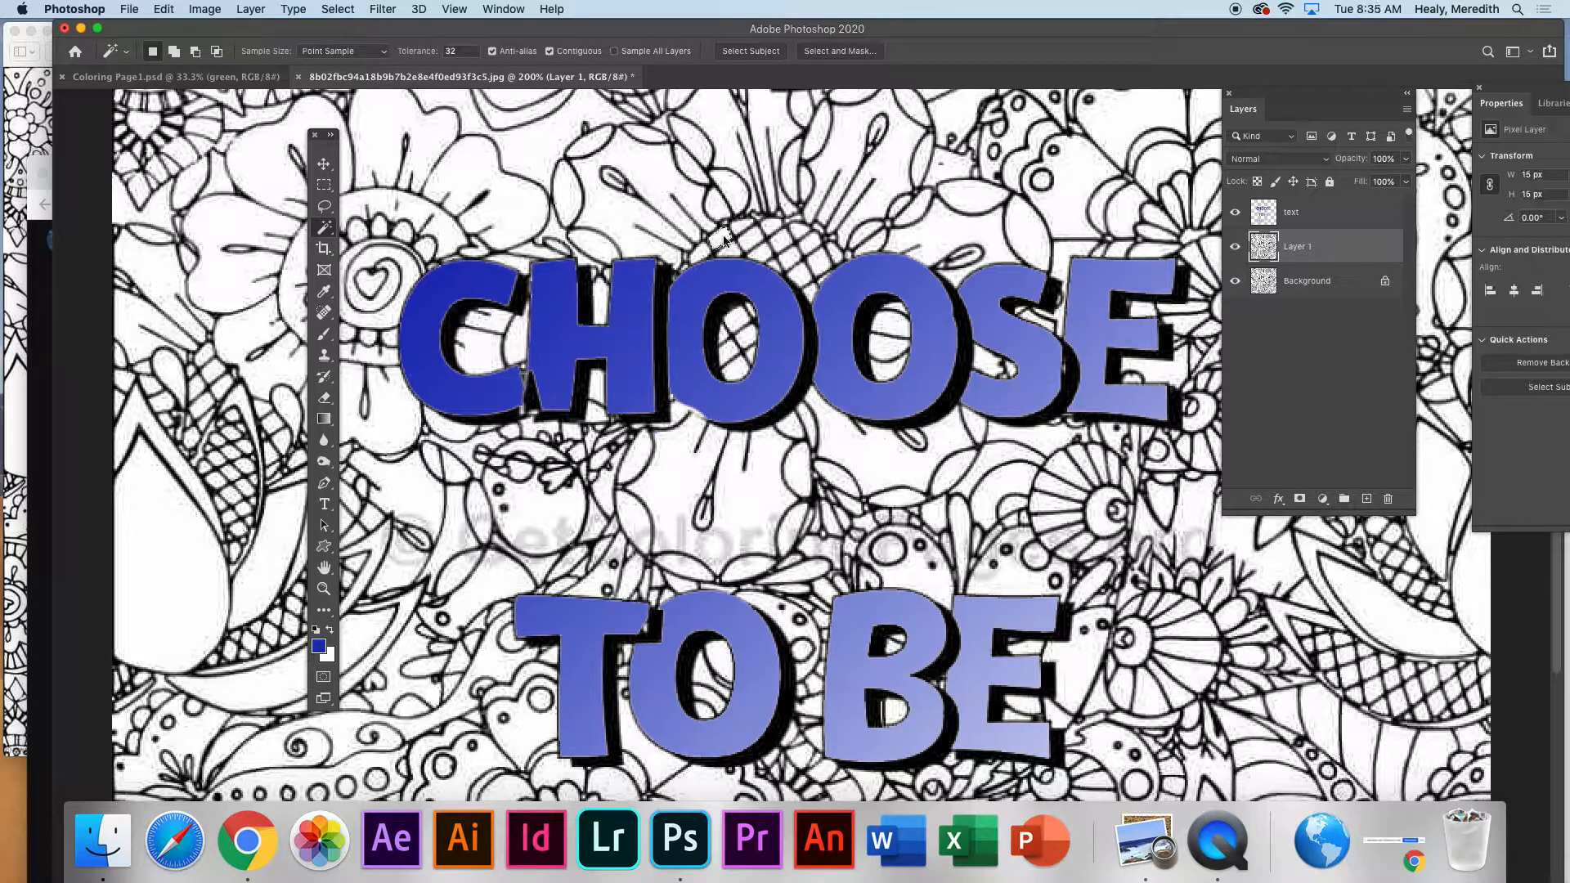
{"action": "key", "text": "shift"}
{"action": "left_click", "coordinate": [751, 238], "text": "shift"}
{"action": "left_click", "coordinate": [782, 243], "text": "shift"}
{"action": "left_click", "coordinate": [810, 244], "text": "shift"}
{"action": "left_click", "coordinate": [800, 274], "text": "shift"}
{"action": "left_click", "coordinate": [731, 324], "text": "shift"}
{"action": "left_click", "coordinate": [731, 358], "text": "shift"}
{"action": "left_click", "coordinate": [749, 353], "text": "shift"}
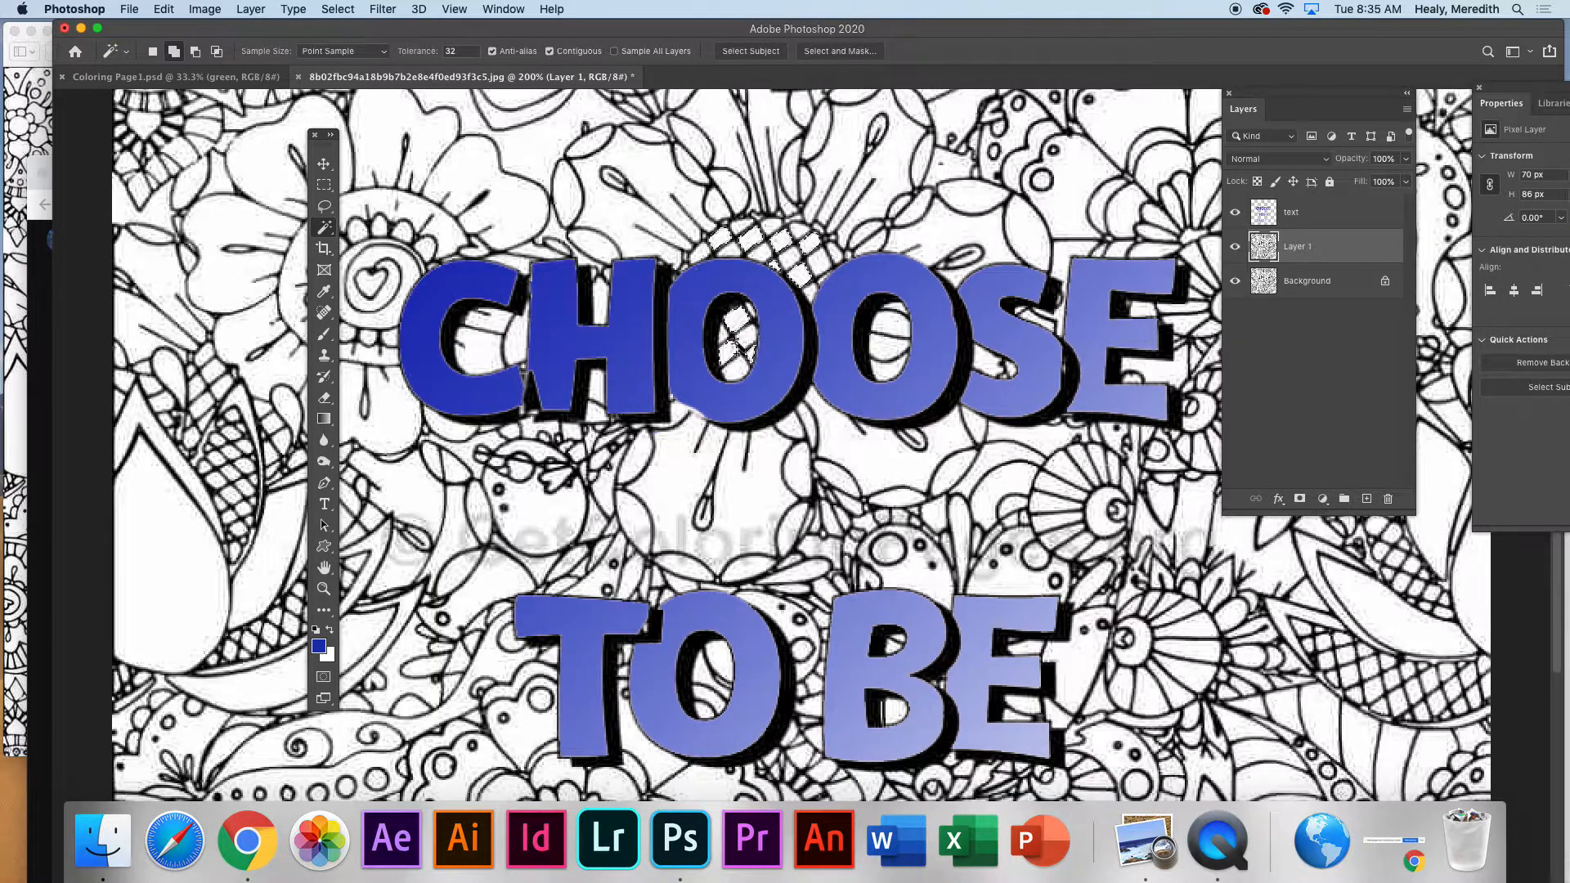
{"action": "left_click", "coordinate": [827, 254], "text": "shift"}
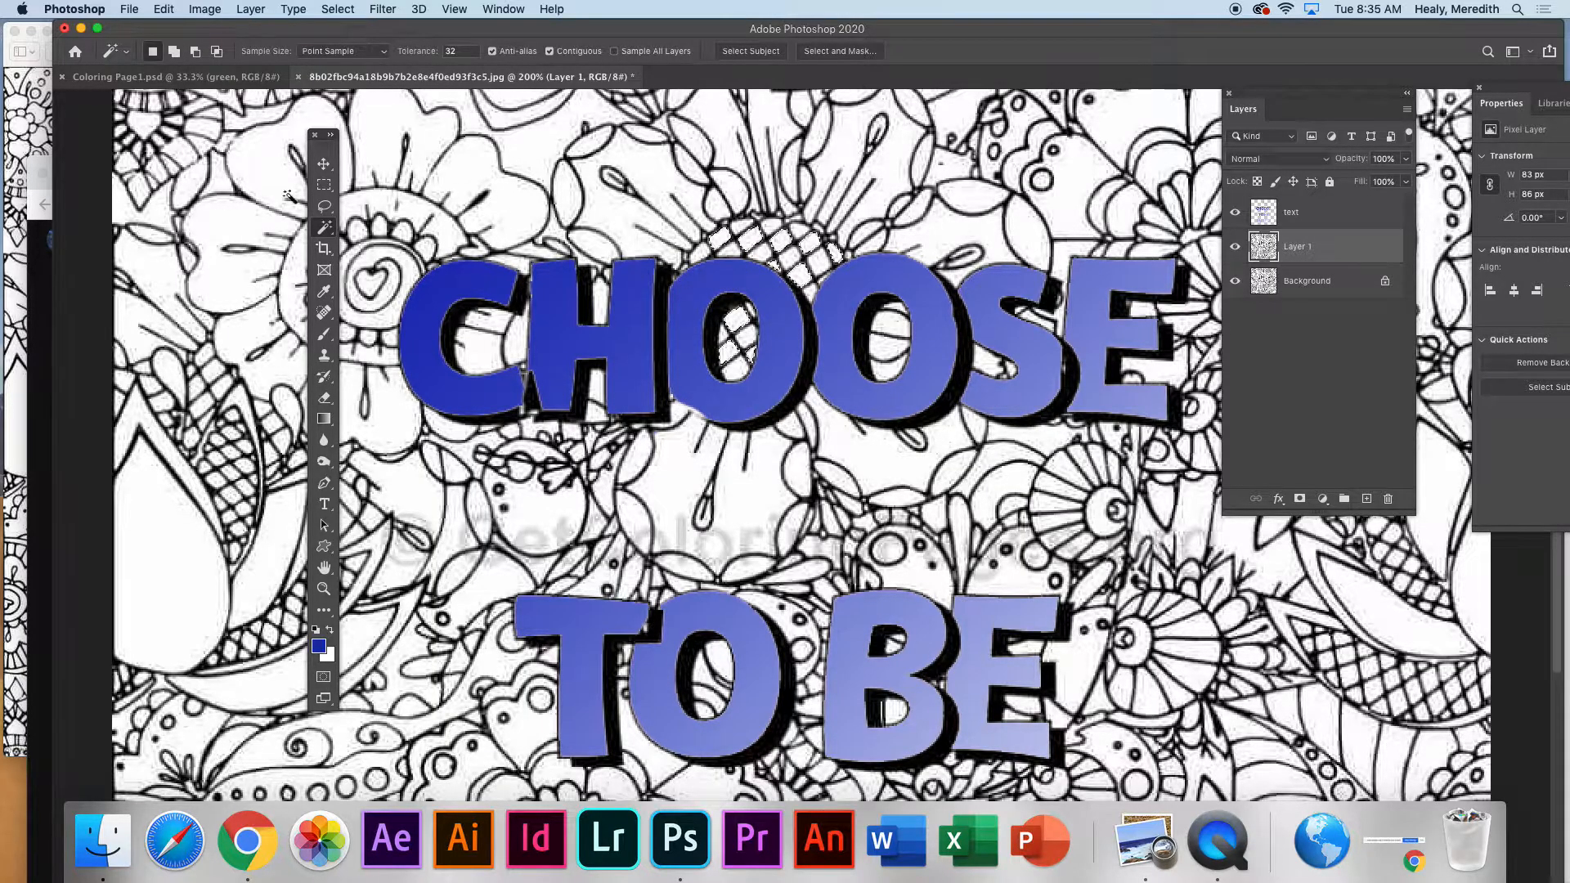
Step: Choose the cream-to-pink Iridescent preset for the Gradient tool
{"action": "left_click", "coordinate": [323, 419]}
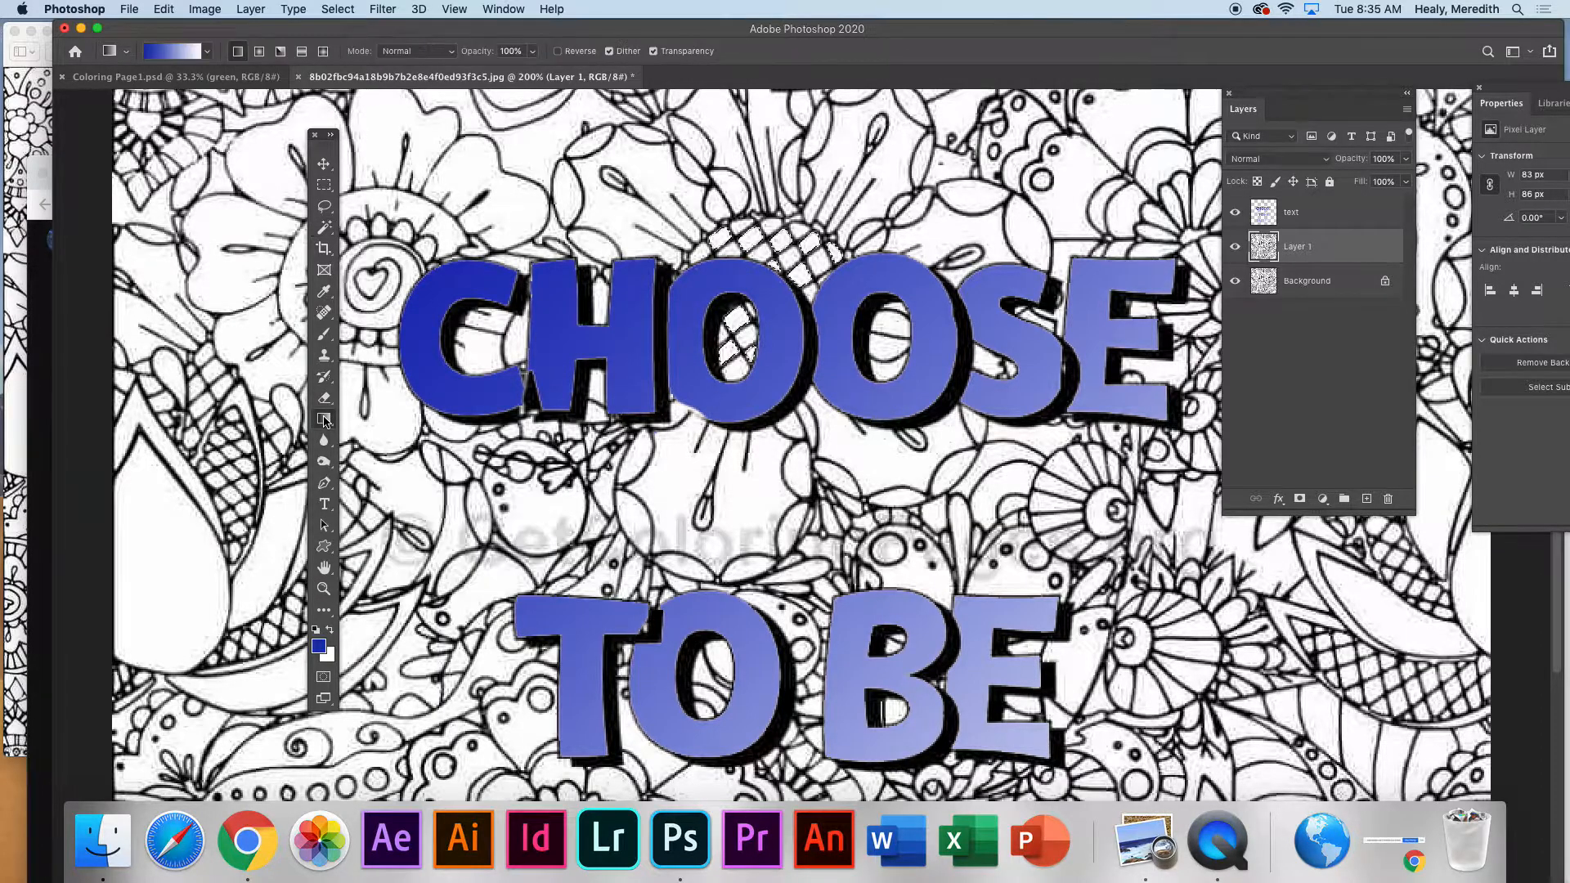
{"action": "left_click", "coordinate": [207, 51]}
{"action": "left_click", "coordinate": [263, 354]}
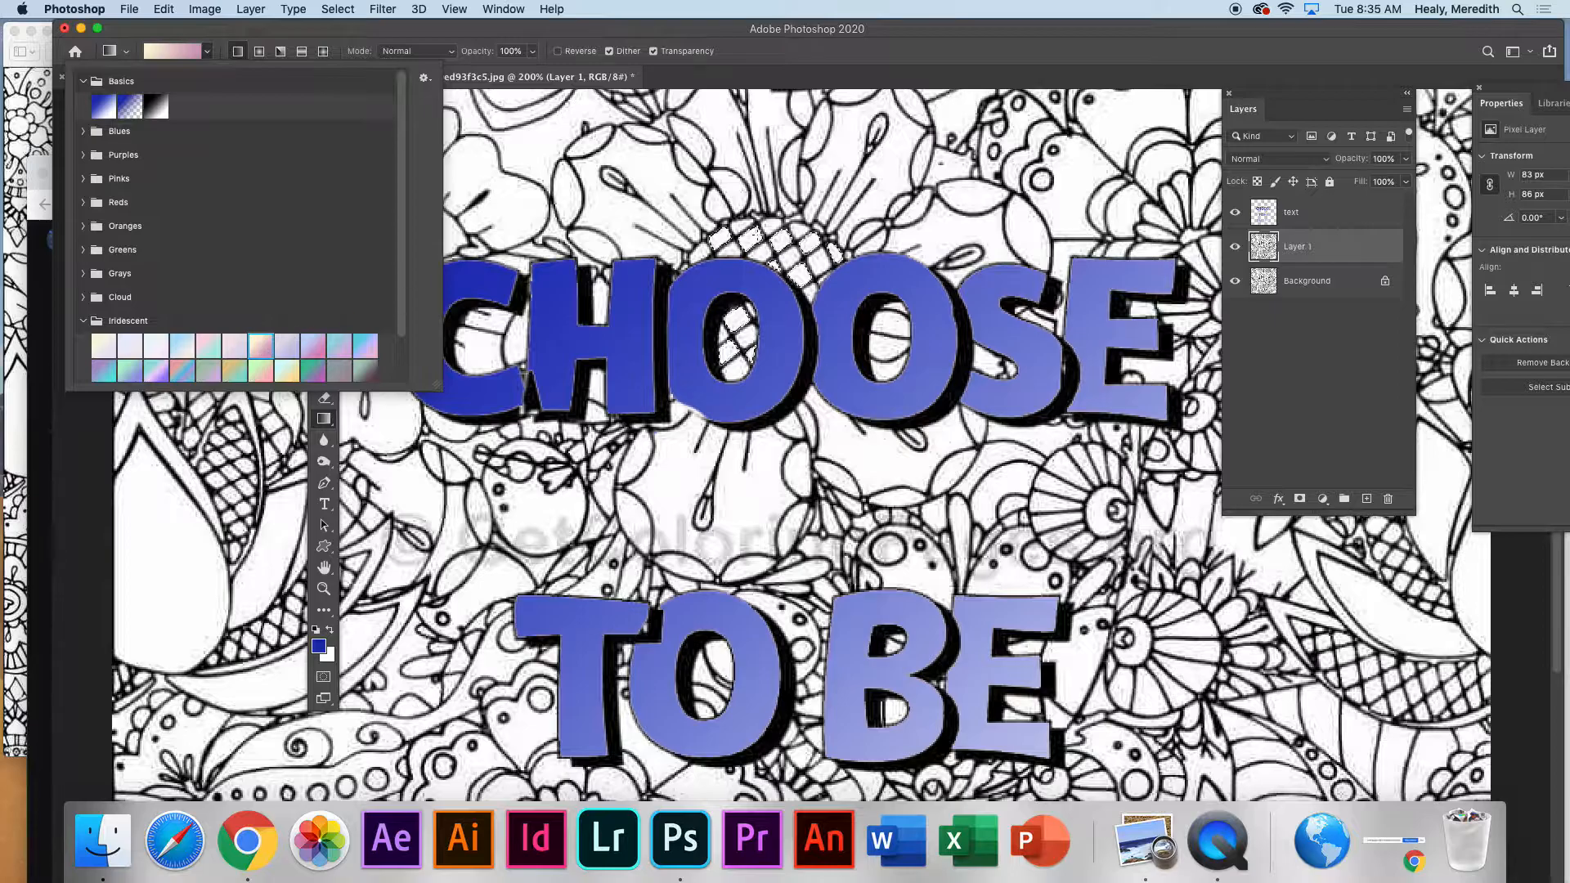
{"action": "left_click", "coordinate": [794, 204]}
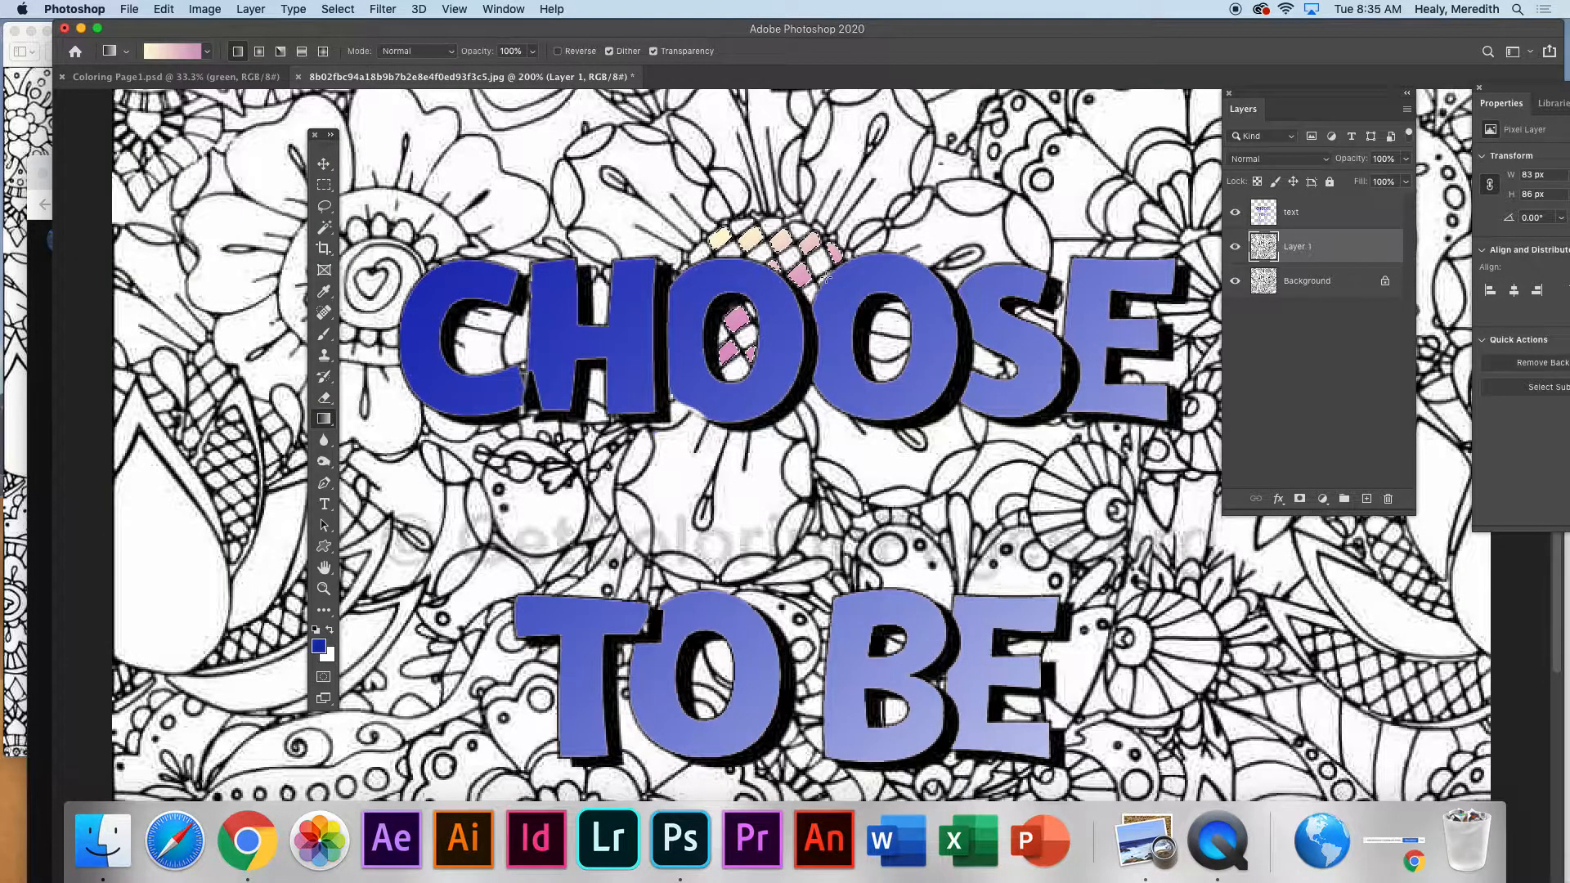
{"action": "key", "text": "super+d"}
{"action": "key", "text": "super+z"}
{"action": "key", "text": "super+z"}
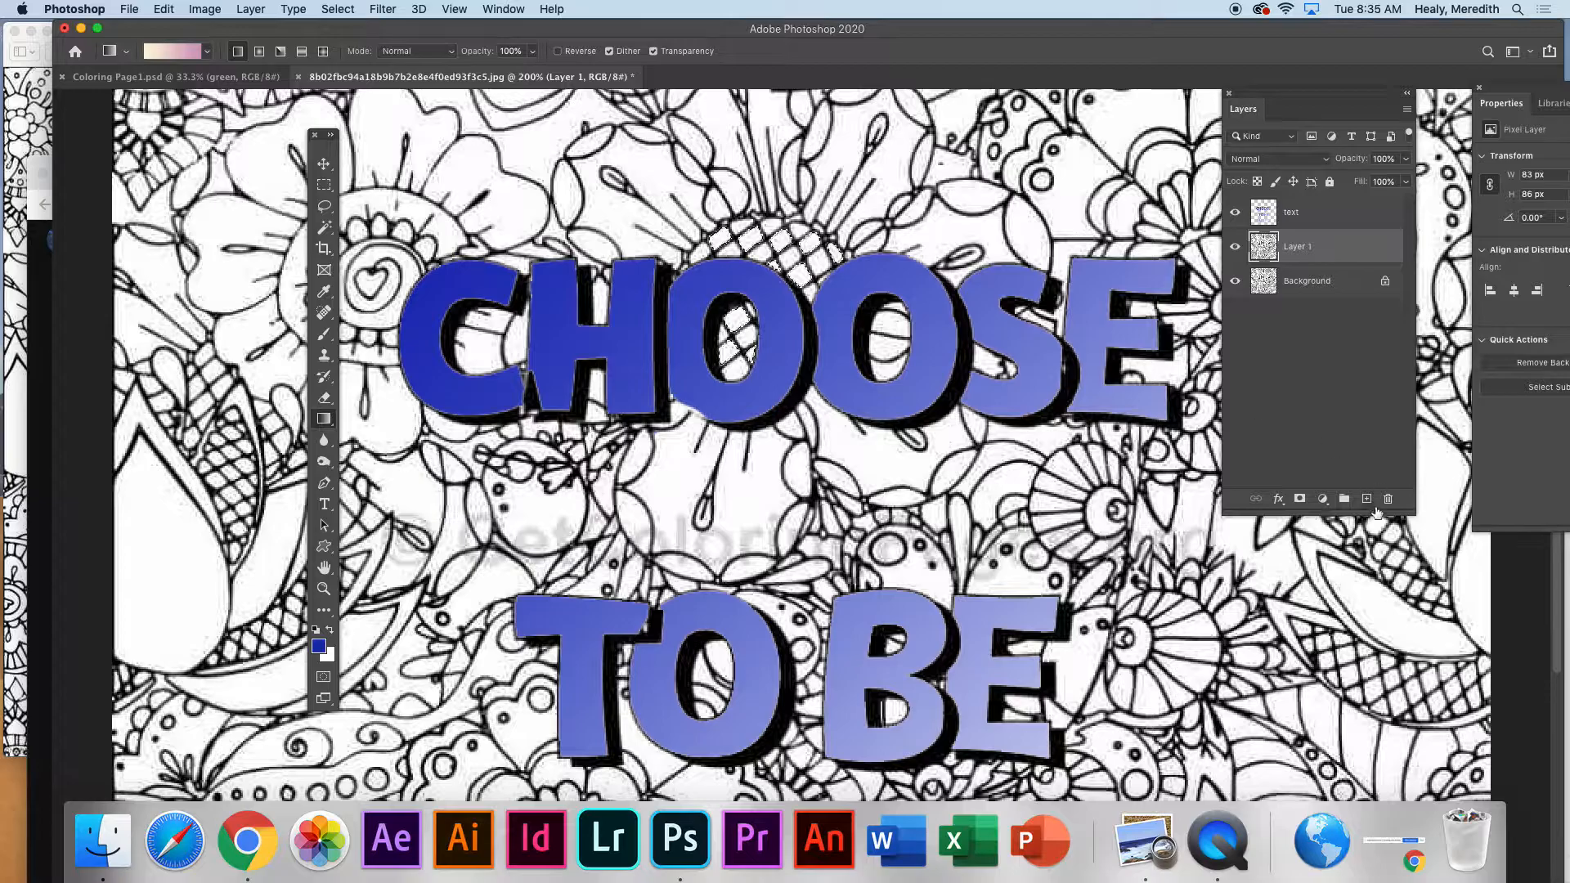
Step: Add a layer named "pink gradient" above Layer 1 and fill the selected flower-center cells on it with the cream-to-pink gradient
{"action": "left_click", "coordinate": [1366, 499]}
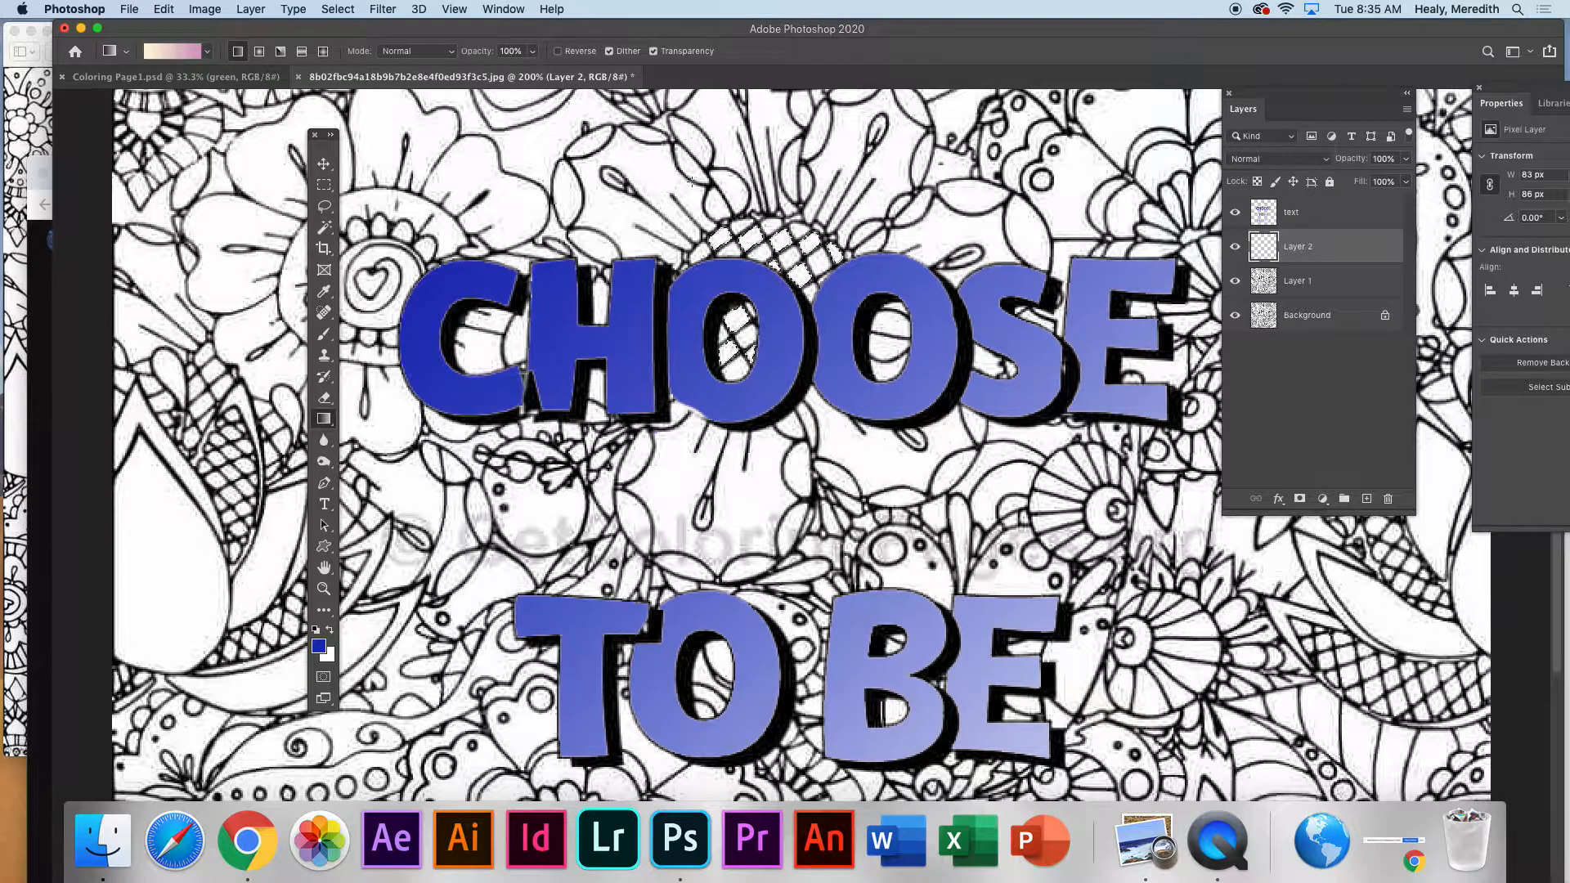
{"action": "double_click", "coordinate": [1298, 247]}
{"action": "type", "text": "pink gradient"}
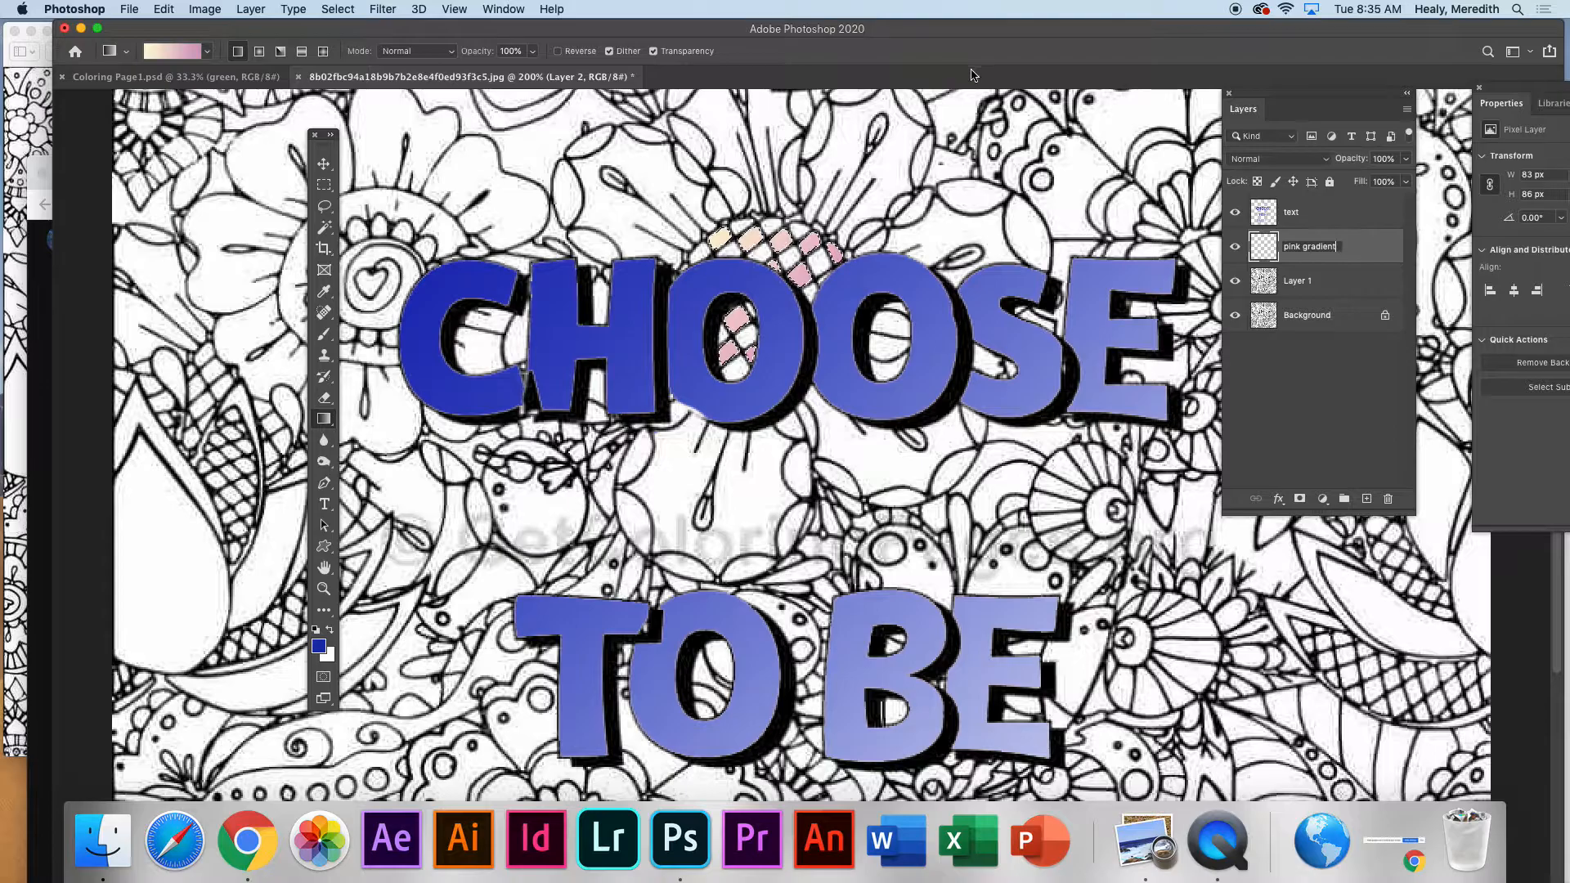
{"action": "double_click", "coordinate": [323, 567]}
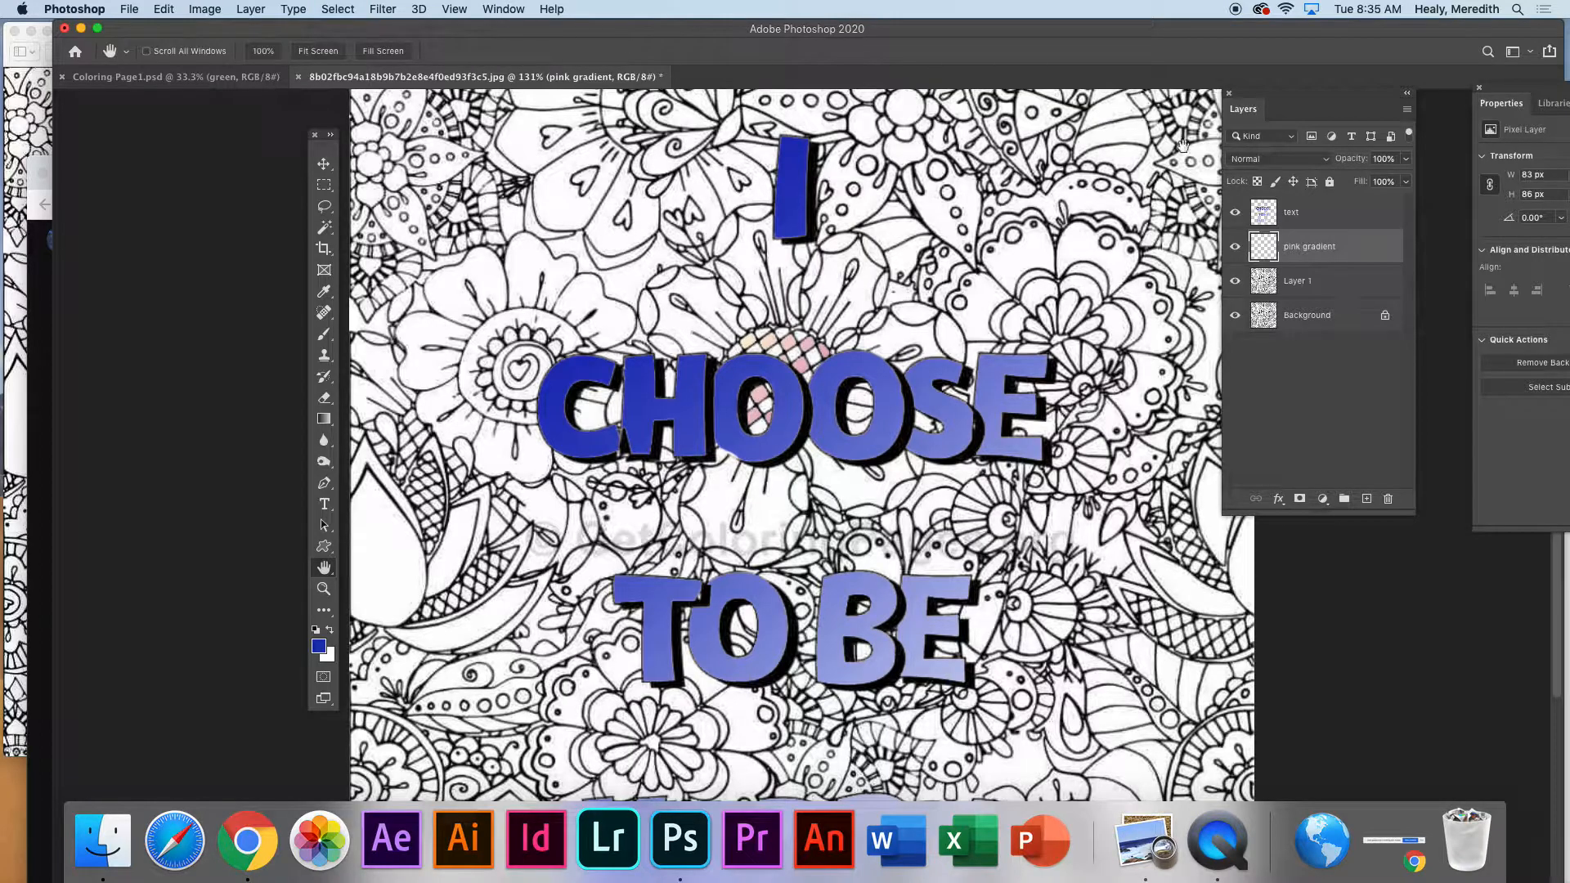
Step: Select the small hearts in the flower petals around the "I" on Layer 1 with the Magic Wand
{"action": "left_click", "coordinate": [1310, 282]}
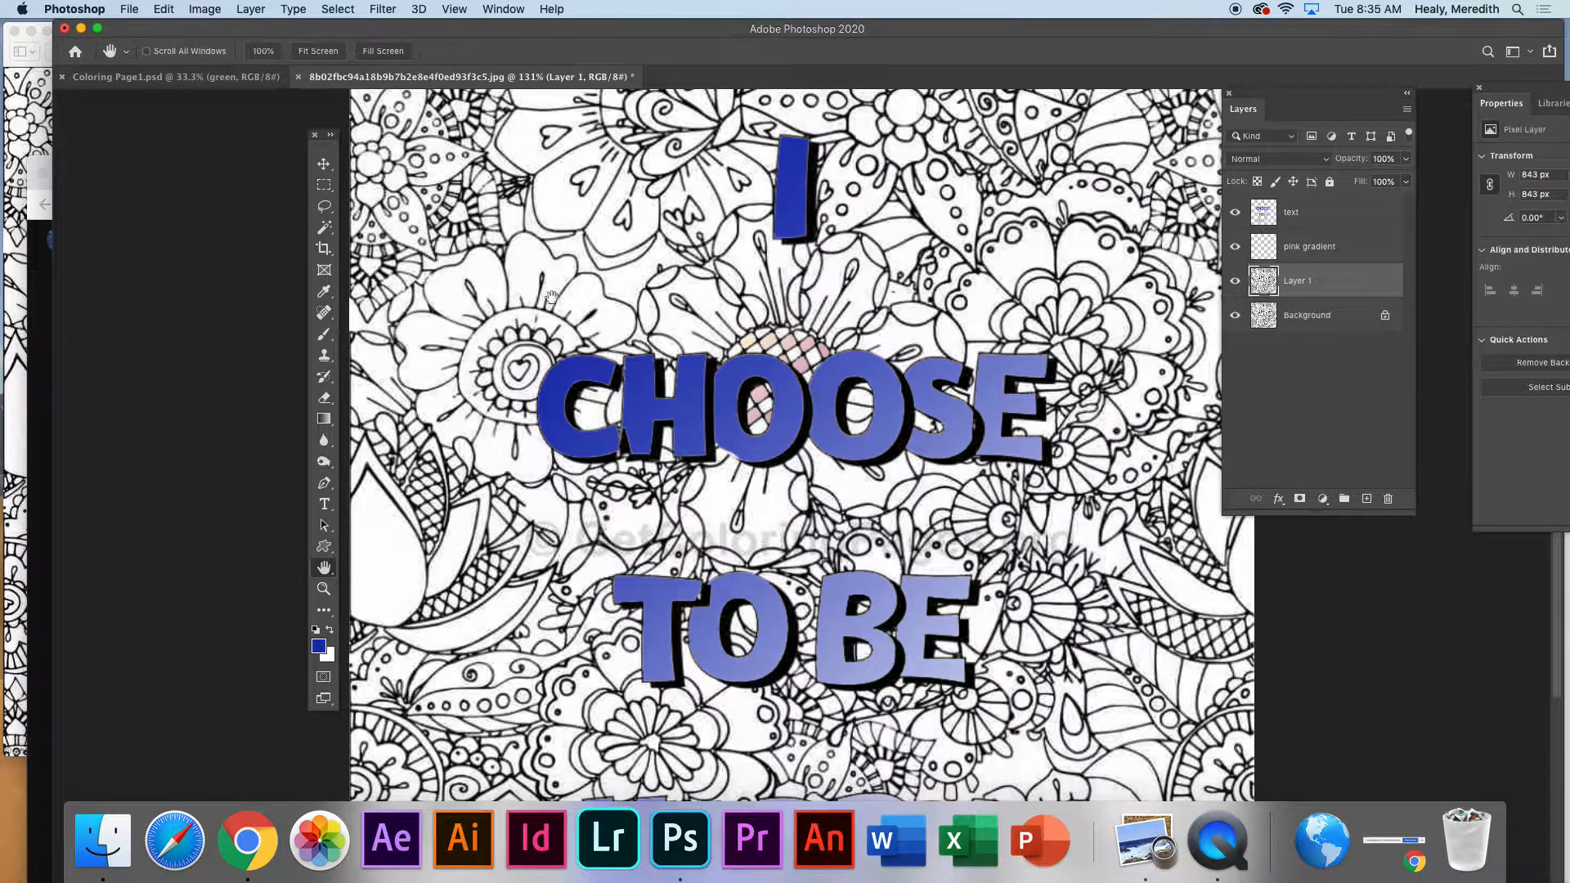
{"action": "left_click", "coordinate": [323, 227]}
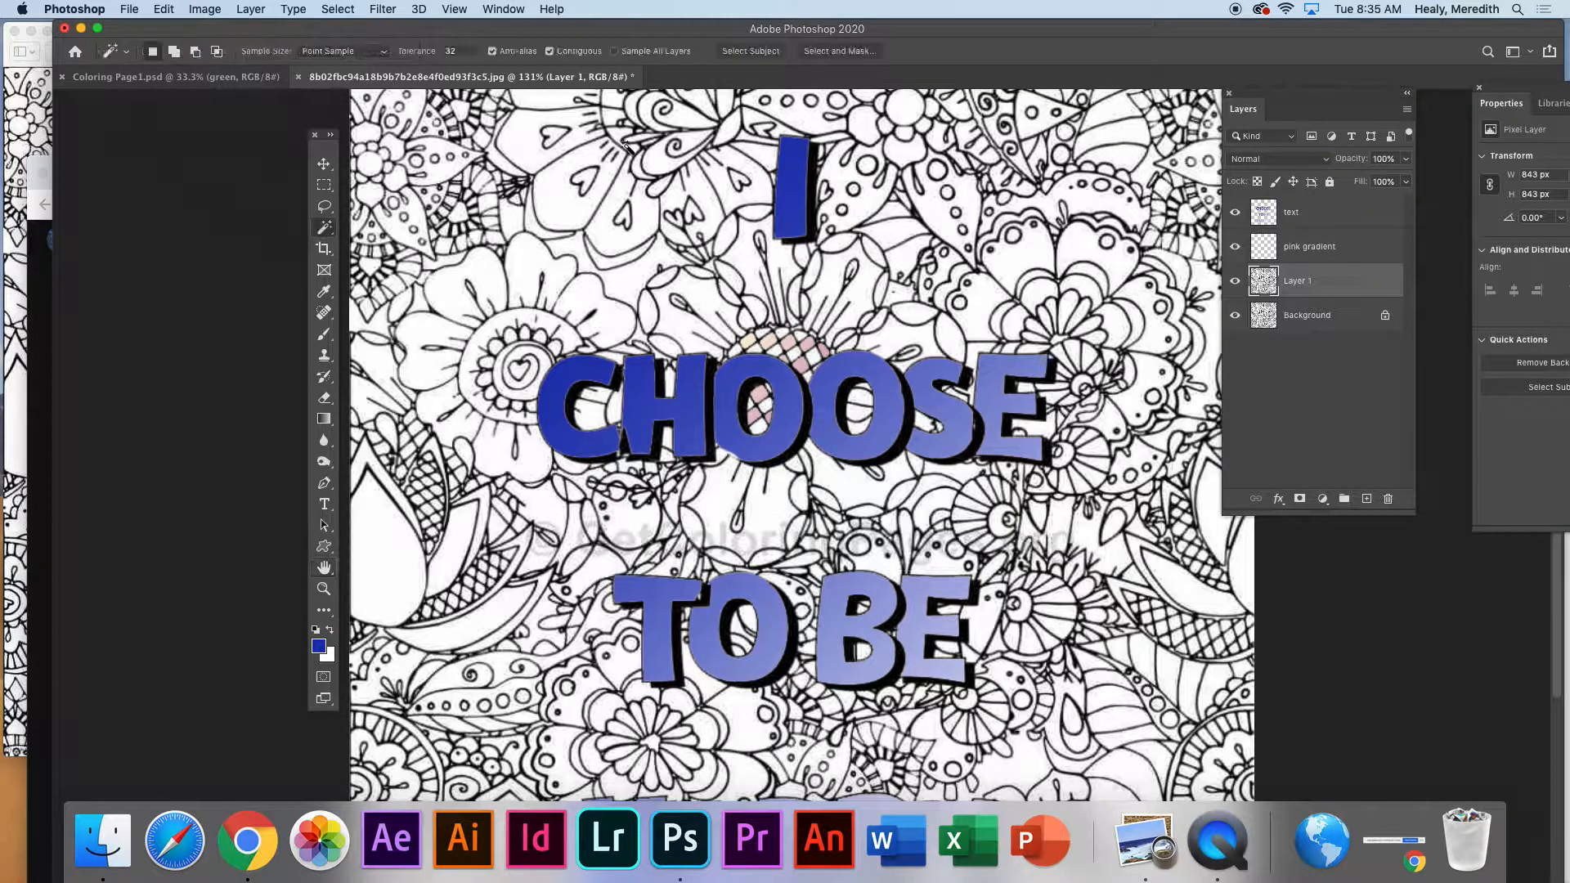
{"action": "left_click", "coordinate": [557, 139]}
{"action": "key", "text": "shift"}
{"action": "left_click", "coordinate": [587, 180], "text": "shift"}
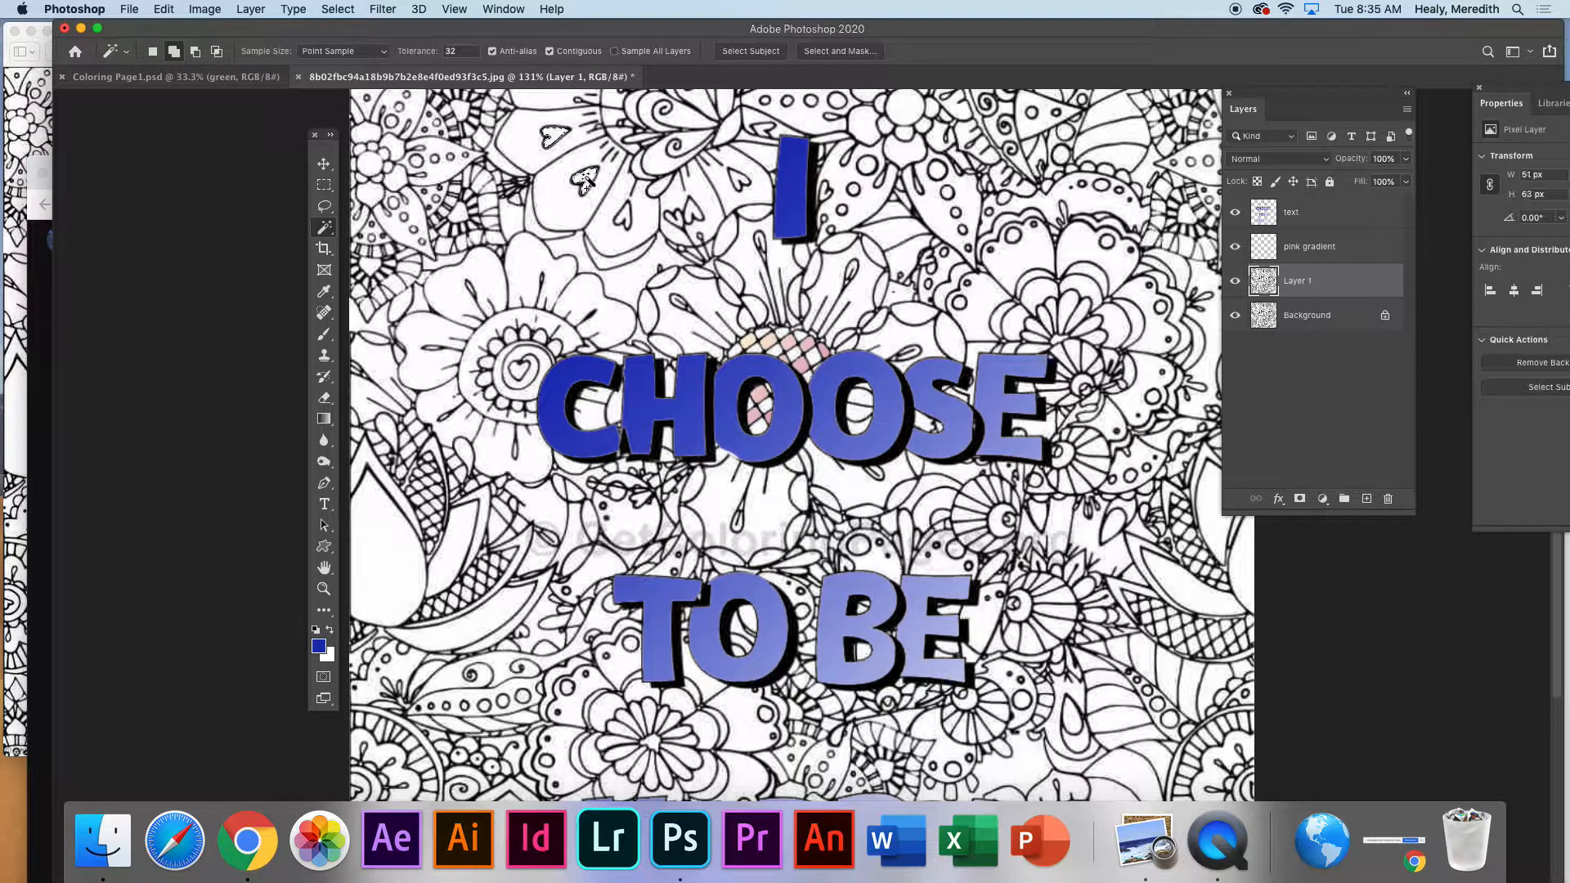
{"action": "left_click", "coordinate": [626, 220], "text": "shift"}
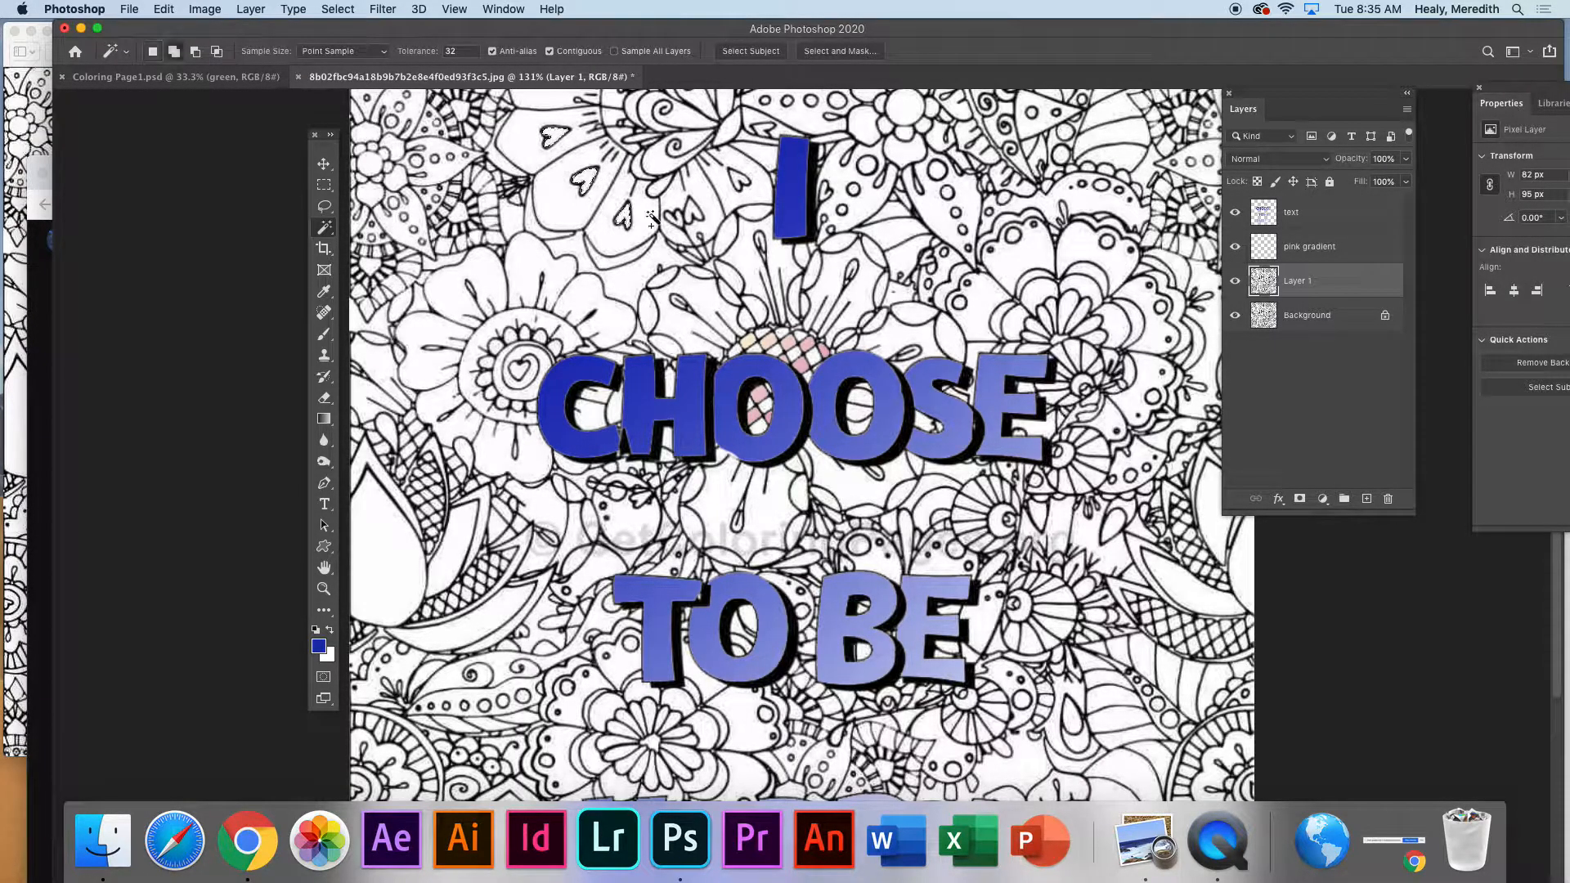
{"action": "left_click", "coordinate": [739, 182], "text": "shift"}
{"action": "left_click", "coordinate": [763, 131], "text": "shift"}
{"action": "left_click", "coordinate": [769, 190], "text": "shift"}
{"action": "left_click", "coordinate": [823, 192], "text": "shift"}
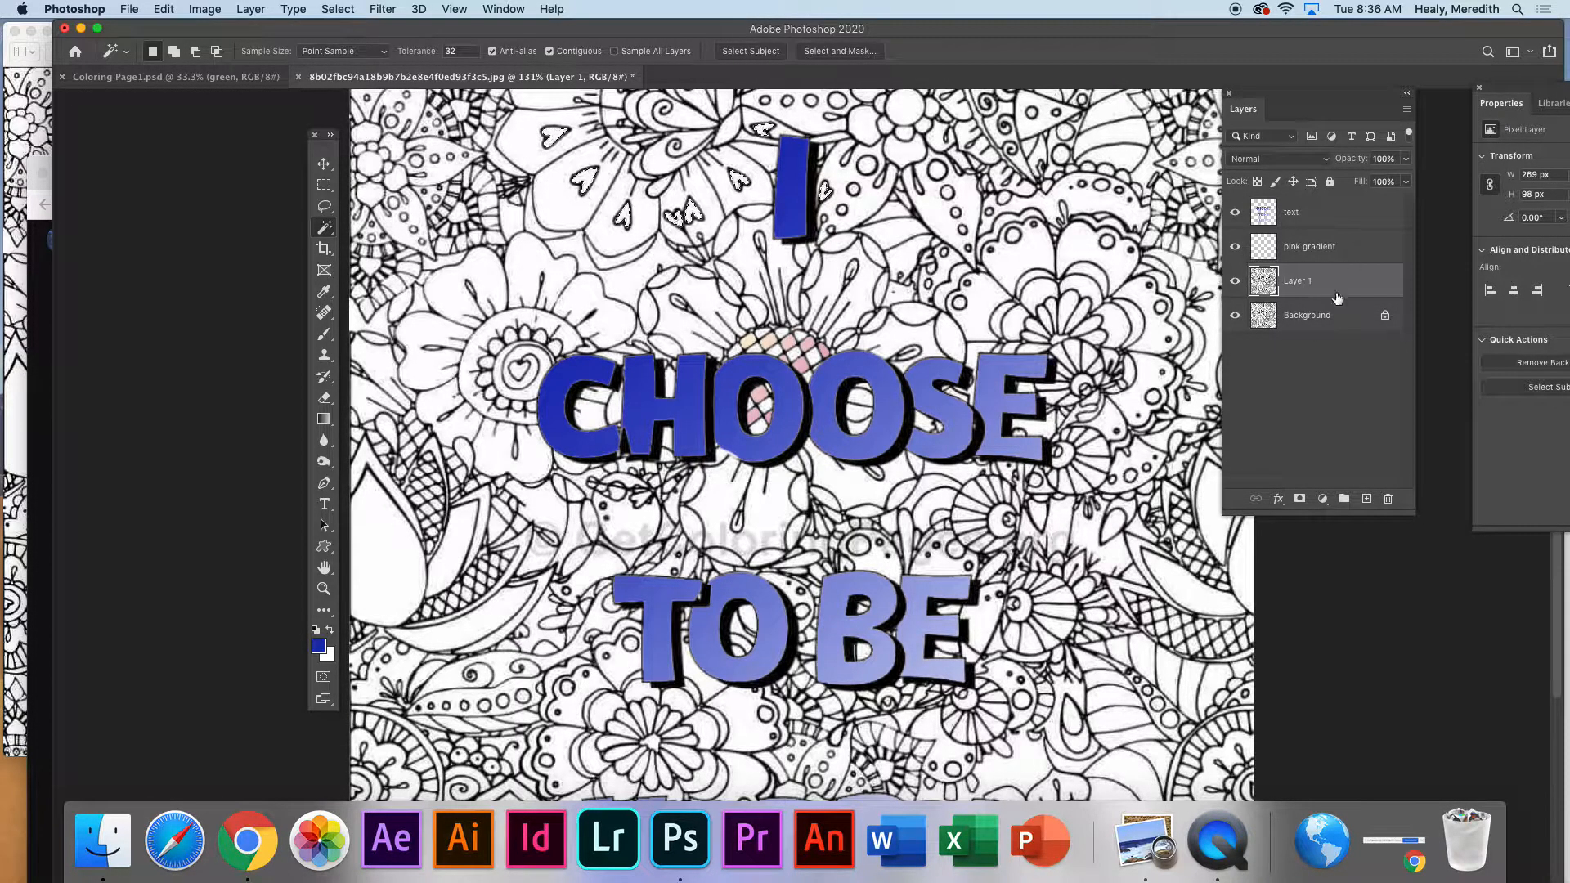
Step: Add a new layer above Layer 1 and name it "hearts"
{"action": "left_click", "coordinate": [1366, 498]}
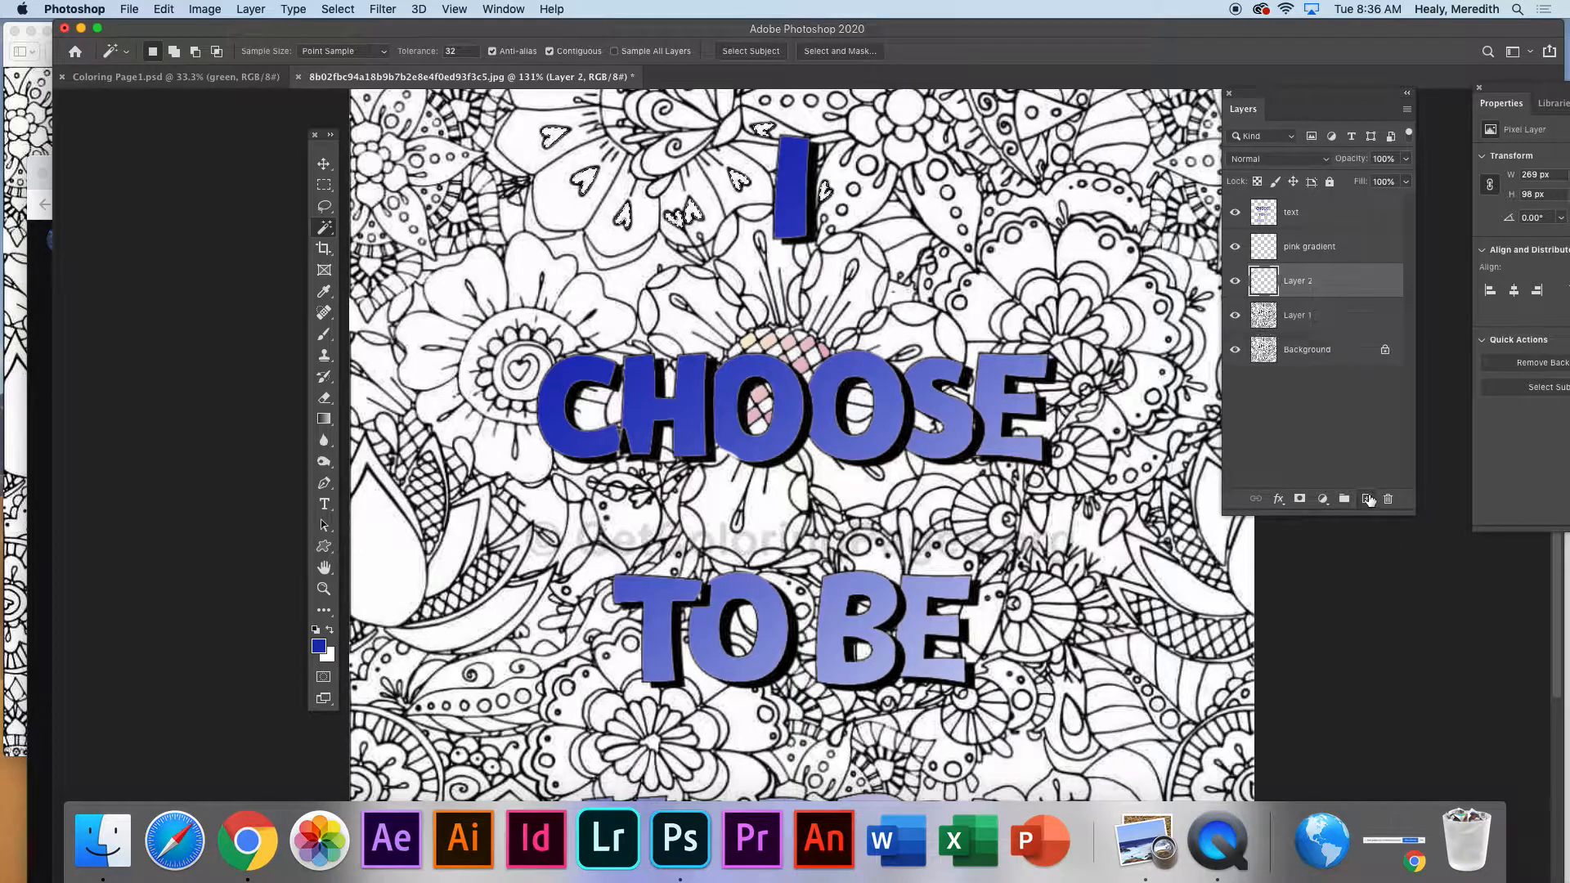
{"action": "double_click", "coordinate": [1303, 283]}
{"action": "type", "text": "hearts"}
Step: Set the foreground color to the red de3955
{"action": "left_click", "coordinate": [319, 646]}
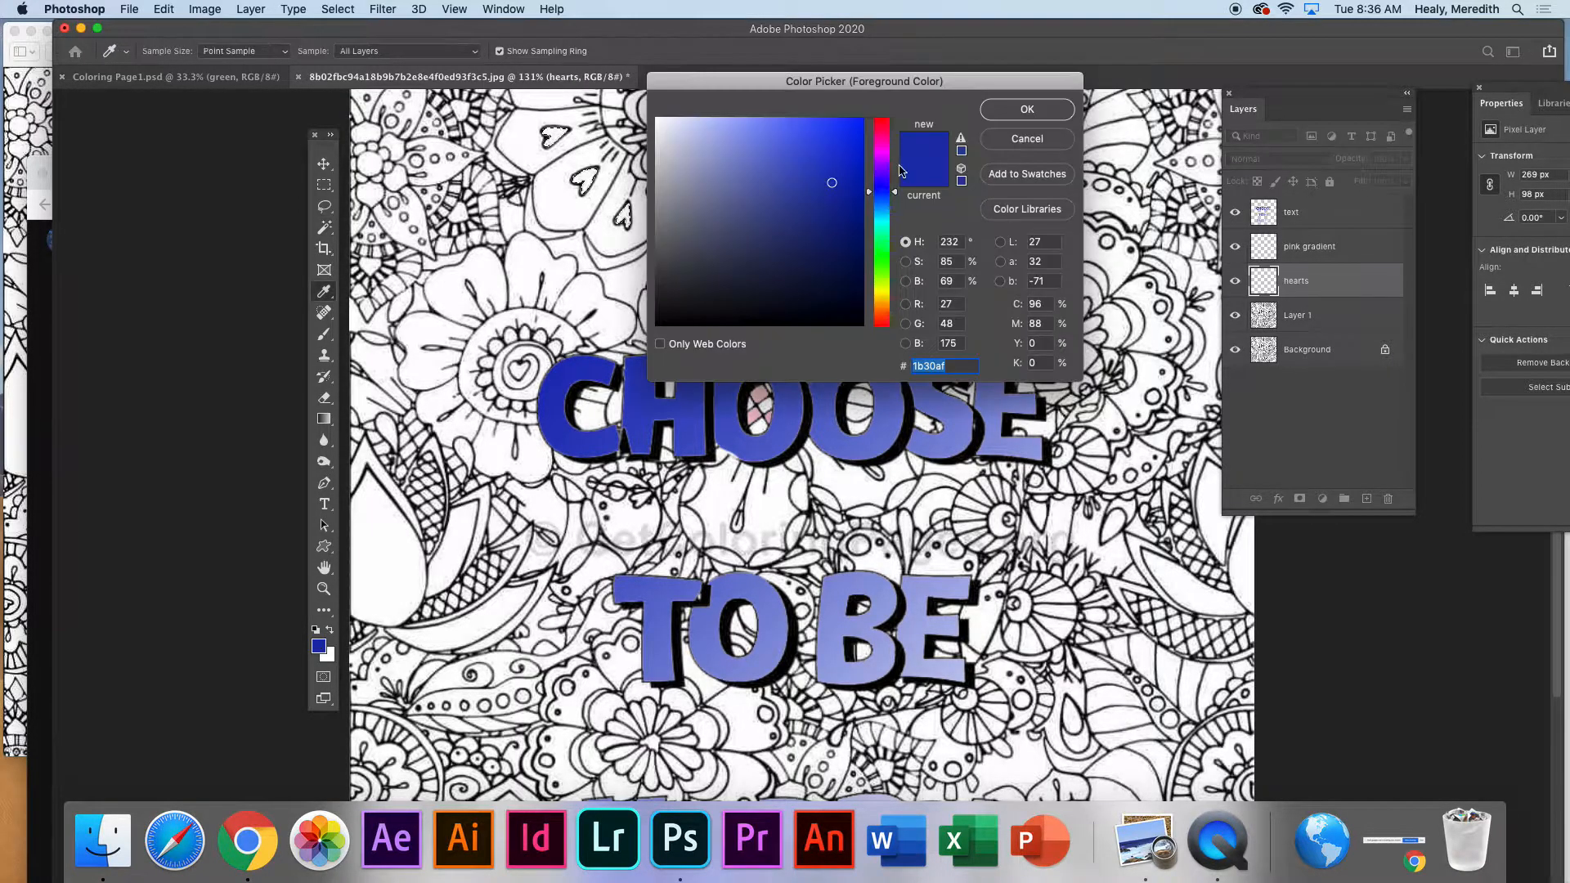
{"action": "left_click", "coordinate": [882, 123]}
{"action": "left_click", "coordinate": [809, 145]}
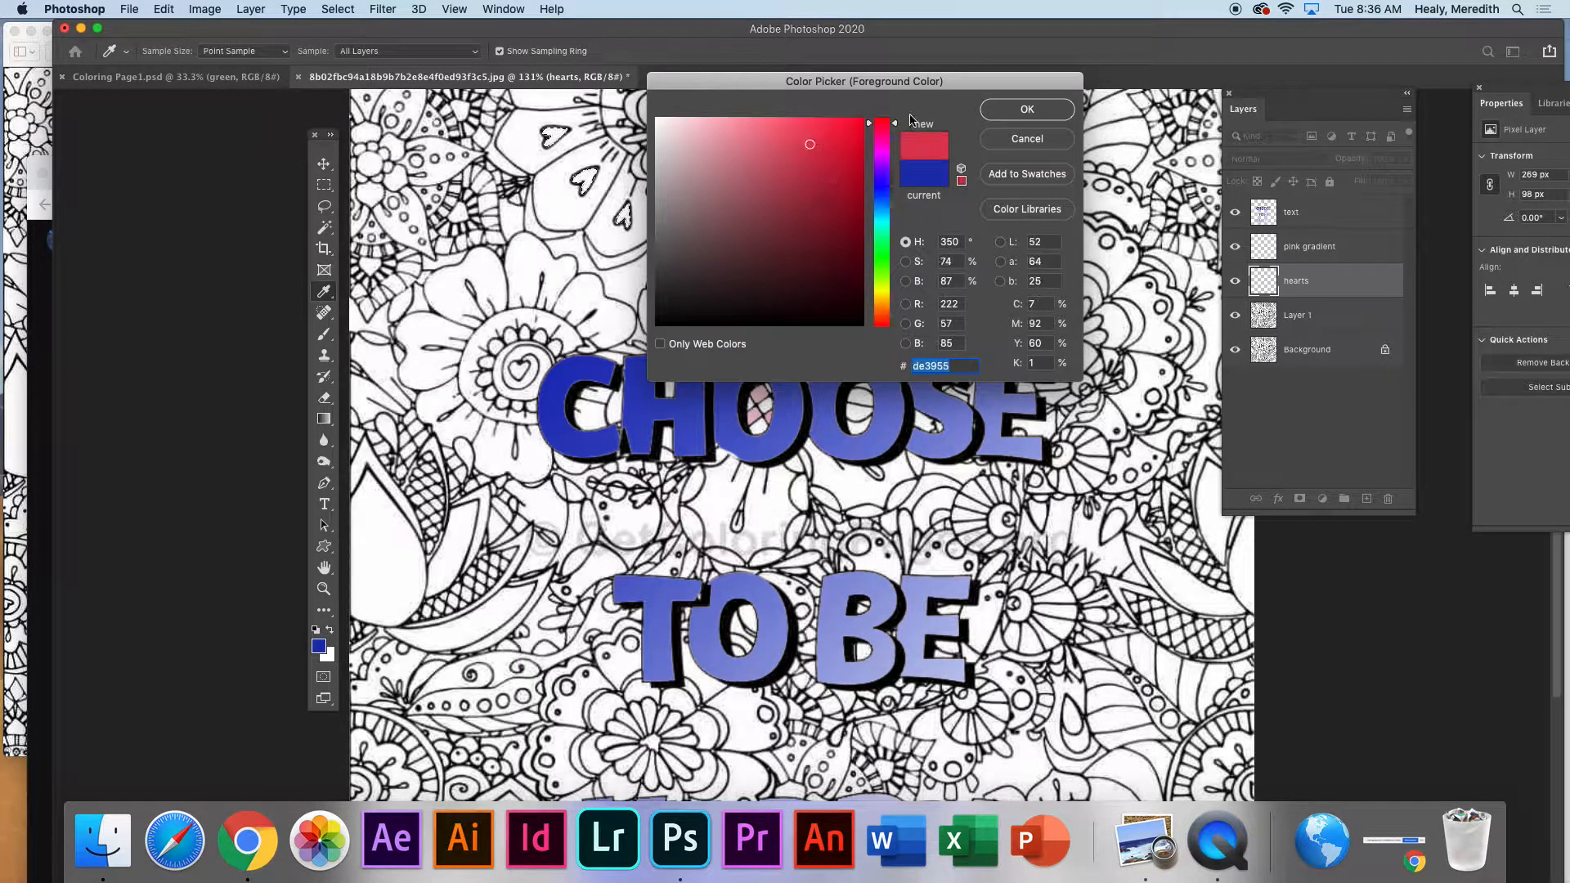
{"action": "left_click", "coordinate": [1027, 108]}
{"action": "key", "text": "w"}
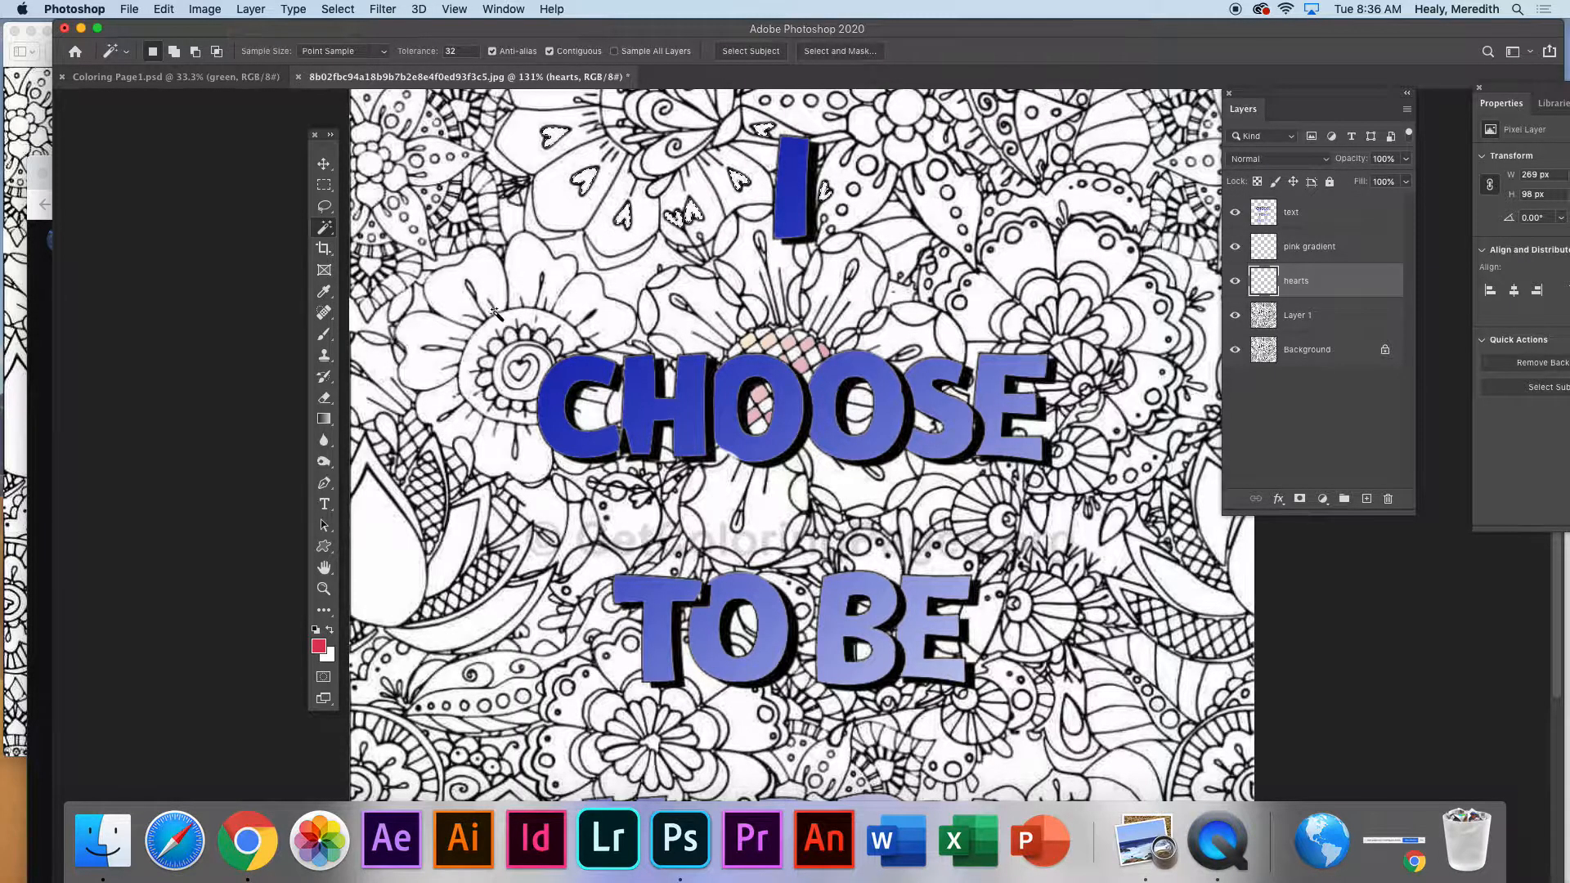
Step: Fill the selected hearts with the red foreground color on the hearts layer, deselect, and make Layer 1 active
{"action": "left_click_drag", "start_coordinate": [324, 419], "coordinate": [386, 433]}
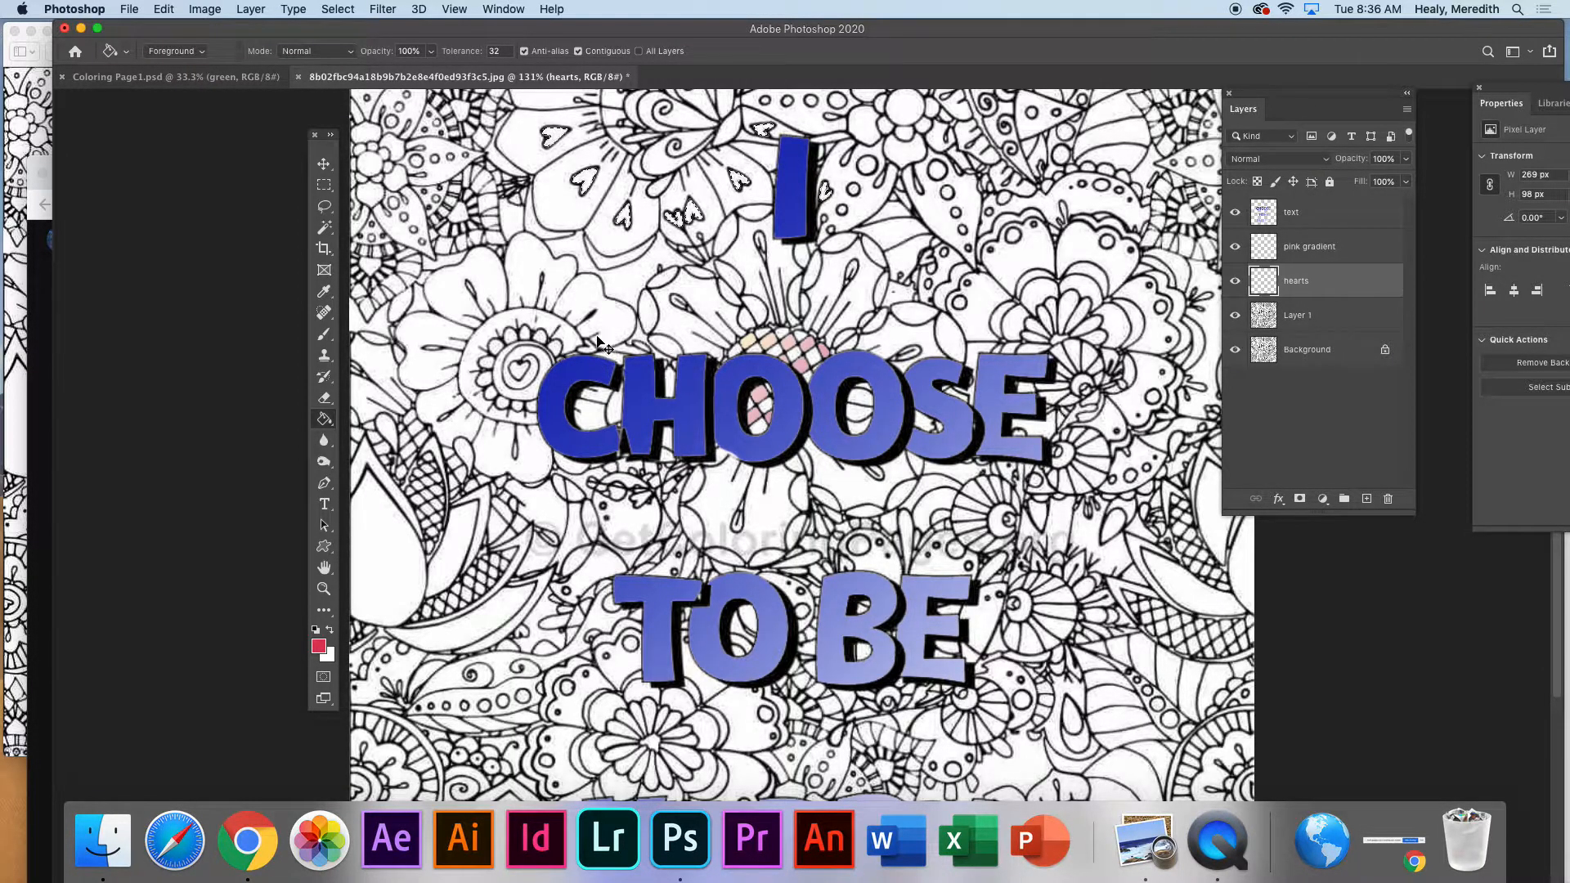
{"action": "key", "text": "alt+BackSpace"}
{"action": "key", "text": "super+d"}
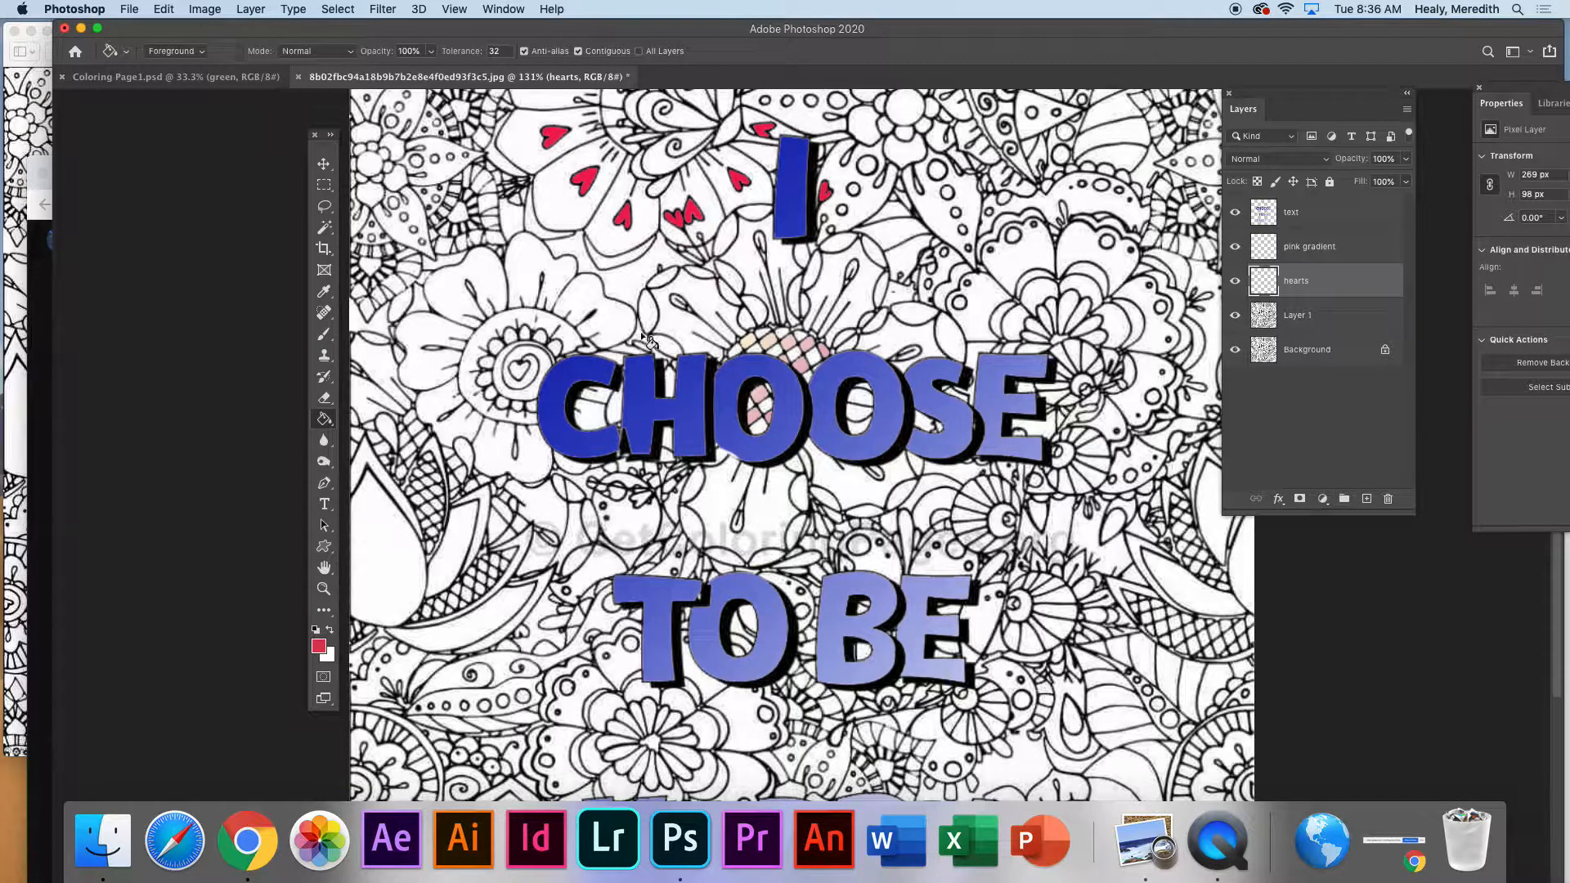
{"action": "left_click", "coordinate": [1308, 316]}
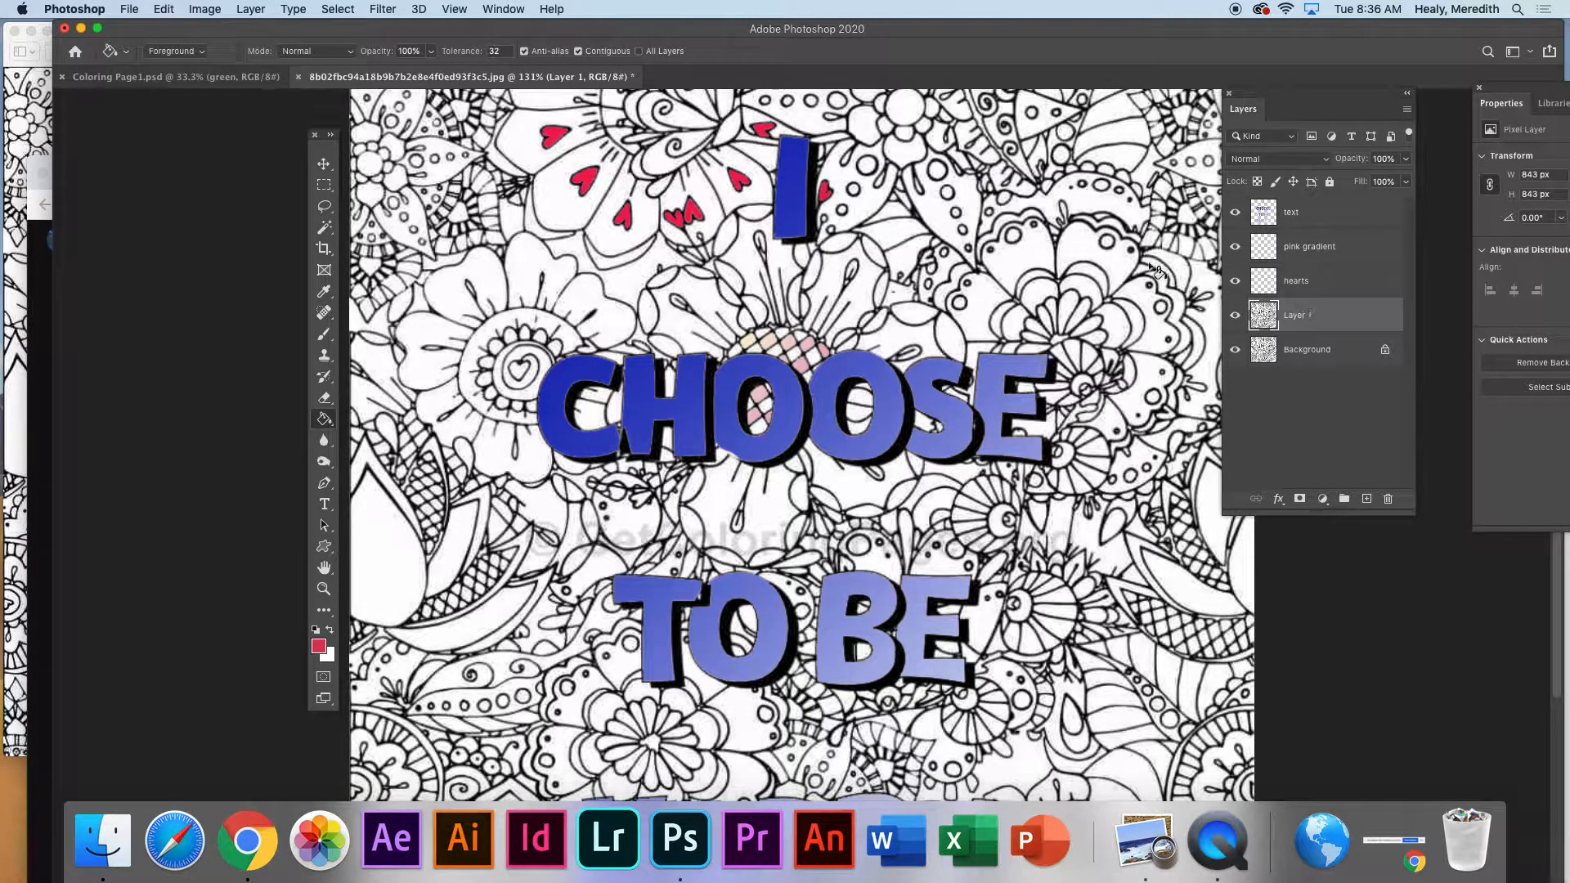
Step: Select the petals of the flower around the "C" of "CHOOSE" on Layer 1 with the Magic Wand, including the parts showing inside the letter
{"action": "left_click", "coordinate": [324, 228]}
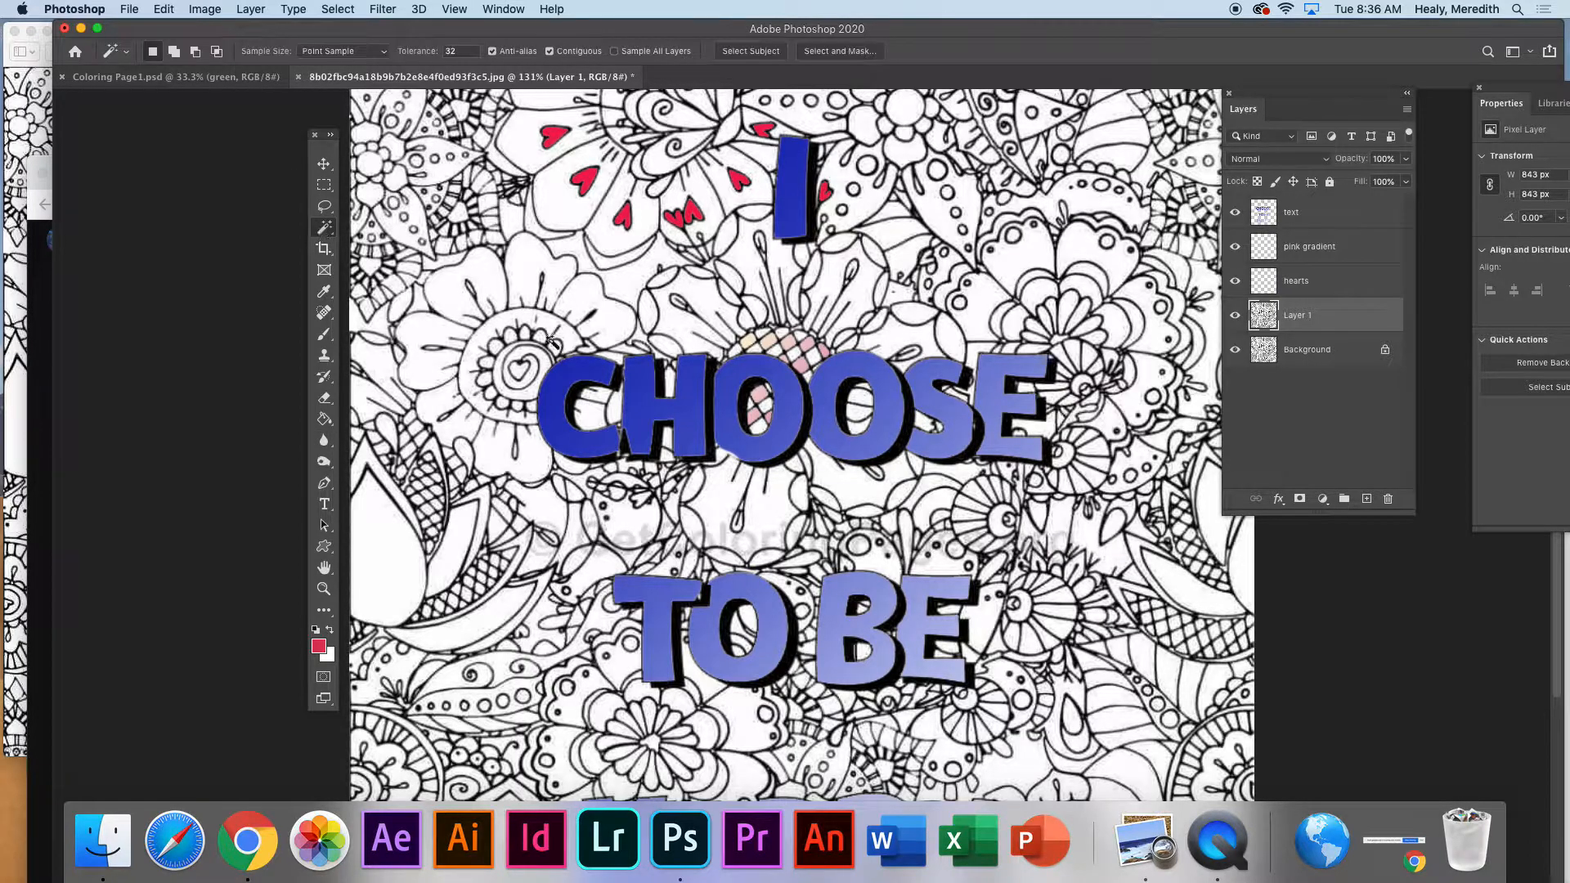
{"action": "left_click", "coordinate": [478, 287]}
{"action": "left_click", "coordinate": [532, 275], "text": "shift"}
{"action": "left_click", "coordinate": [434, 359], "text": "shift"}
{"action": "left_click", "coordinate": [531, 458], "text": "shift"}
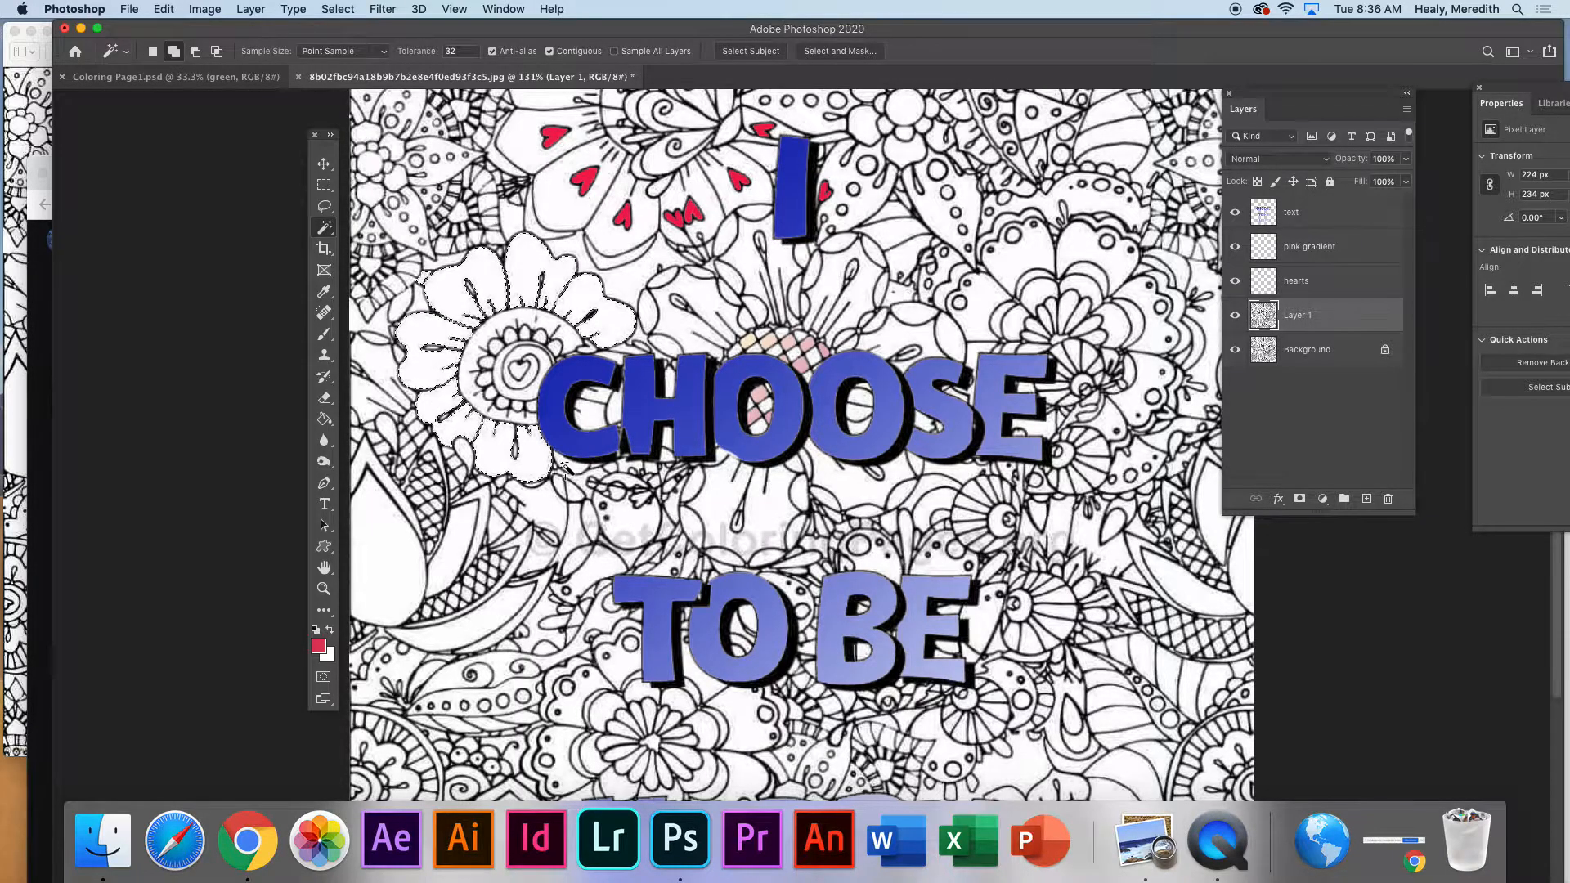
{"action": "left_click", "coordinate": [593, 417], "text": "shift"}
{"action": "left_click", "coordinate": [600, 398], "text": "shift"}
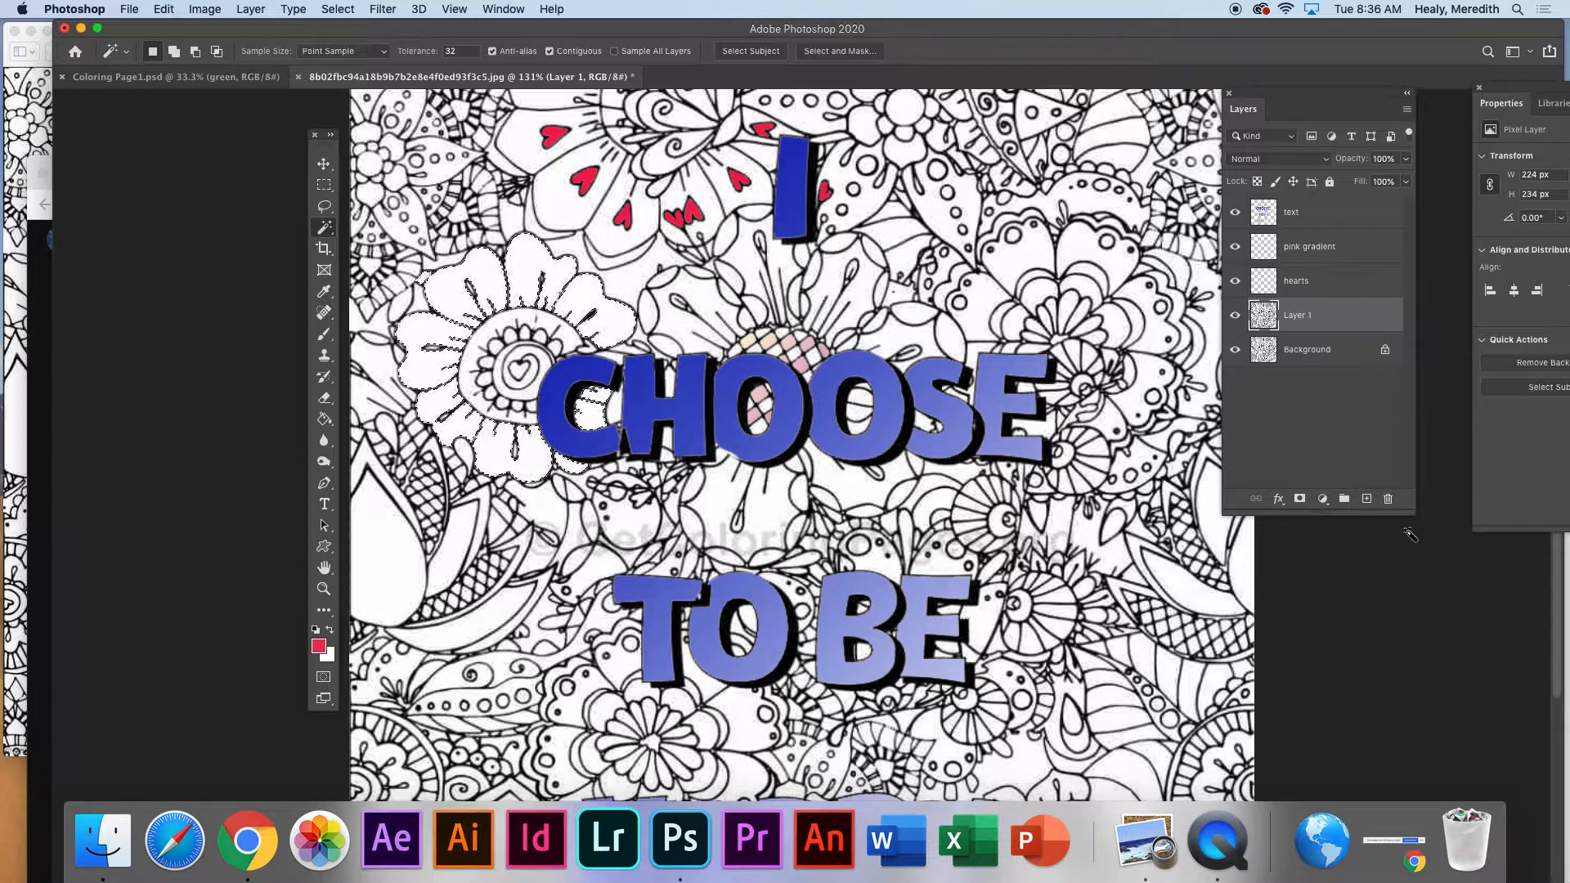
Step: On a new layer named "Gradient flower", fill the selected petals with the light blue-to-purple Iridescent gradient and deselect
{"action": "left_click", "coordinate": [1366, 498]}
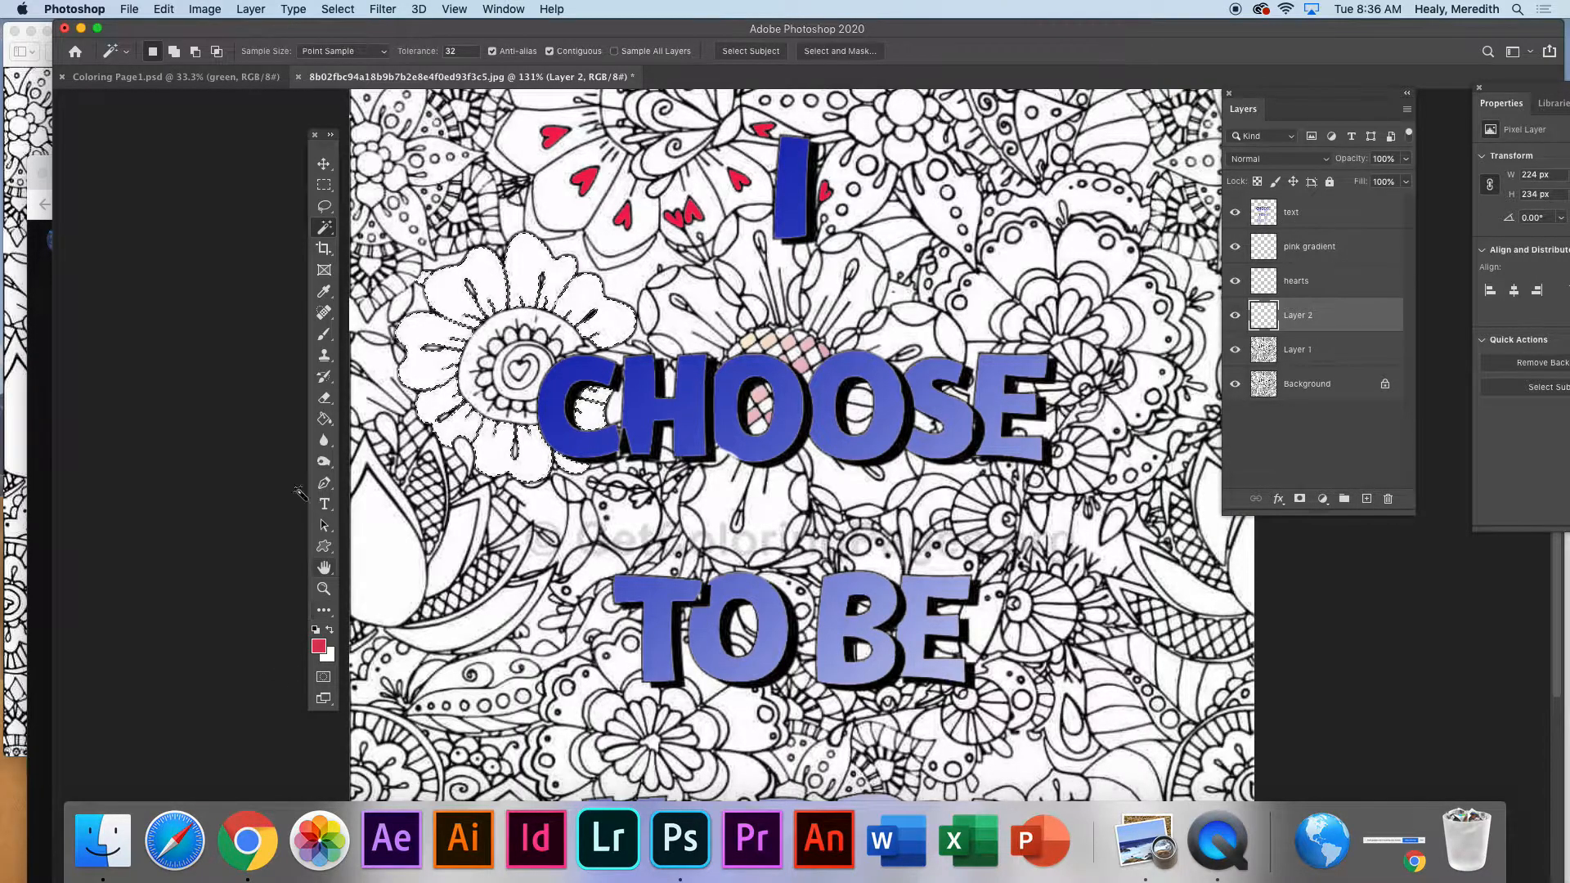
{"action": "left_click_drag", "start_coordinate": [327, 417], "coordinate": [364, 413]}
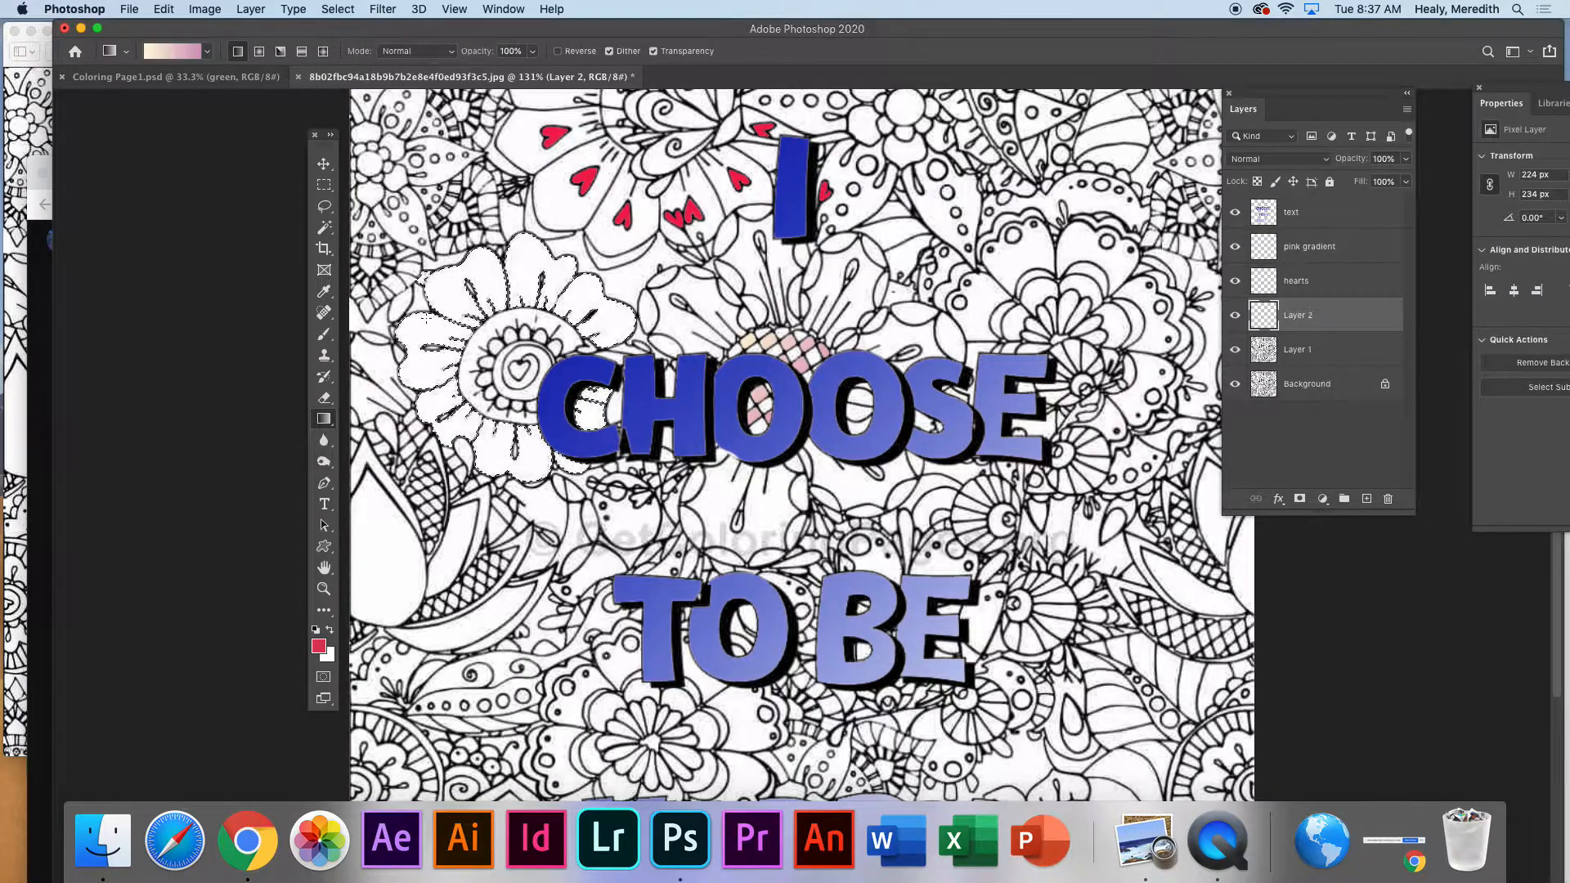
{"action": "left_click", "coordinate": [207, 50]}
{"action": "left_click", "coordinate": [339, 346]}
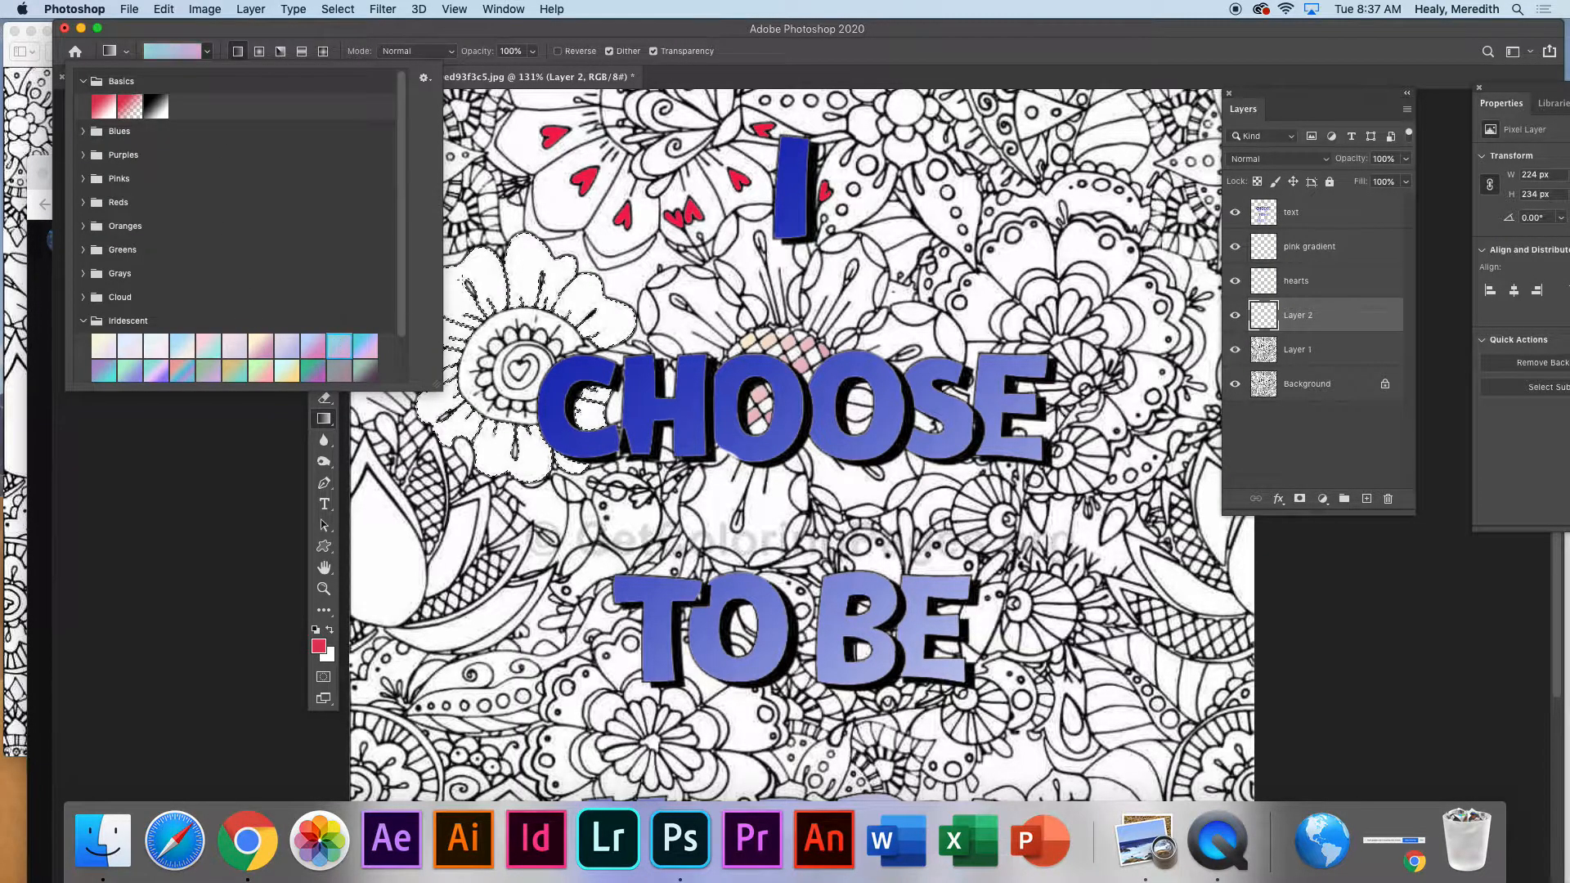
{"action": "key", "text": "Return"}
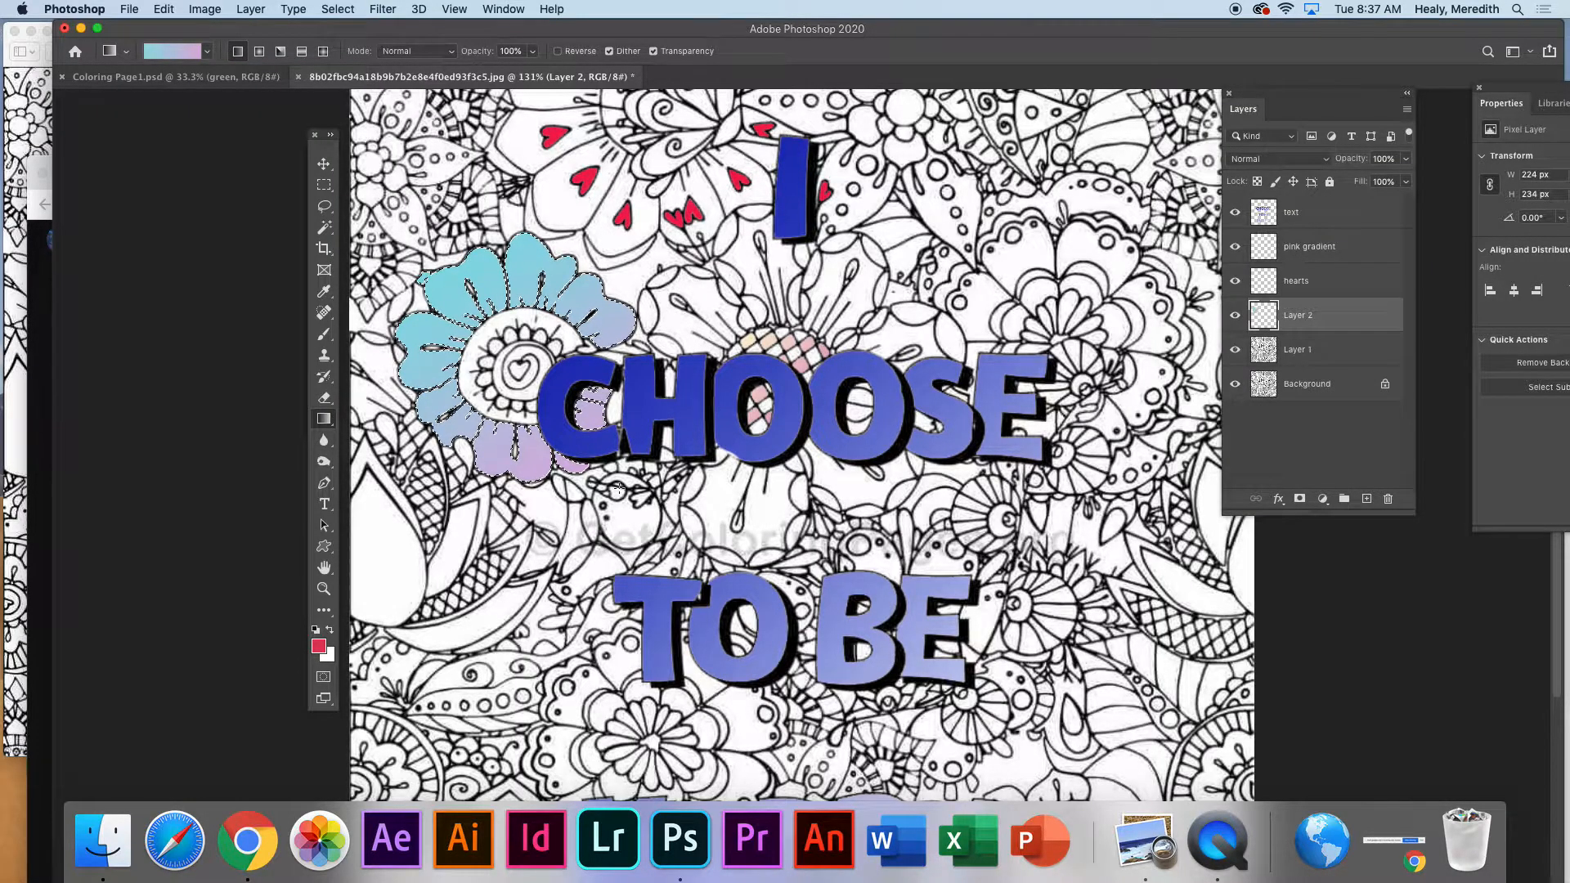
{"action": "key", "text": "super+d"}
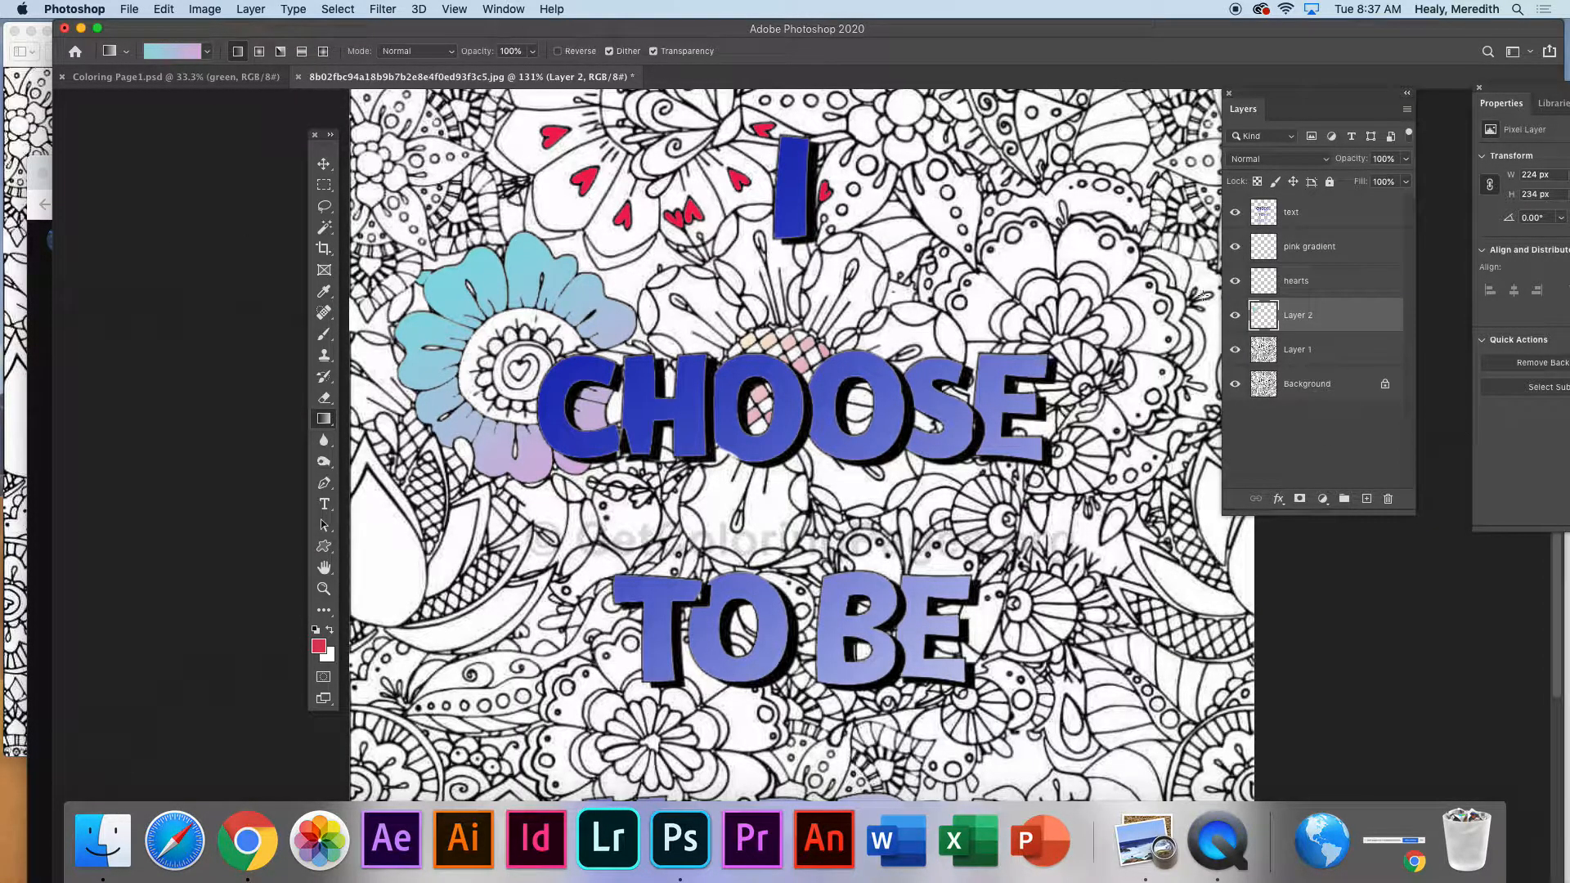
{"action": "double_click", "coordinate": [1296, 315]}
{"action": "type", "text": "Gradient flower"}
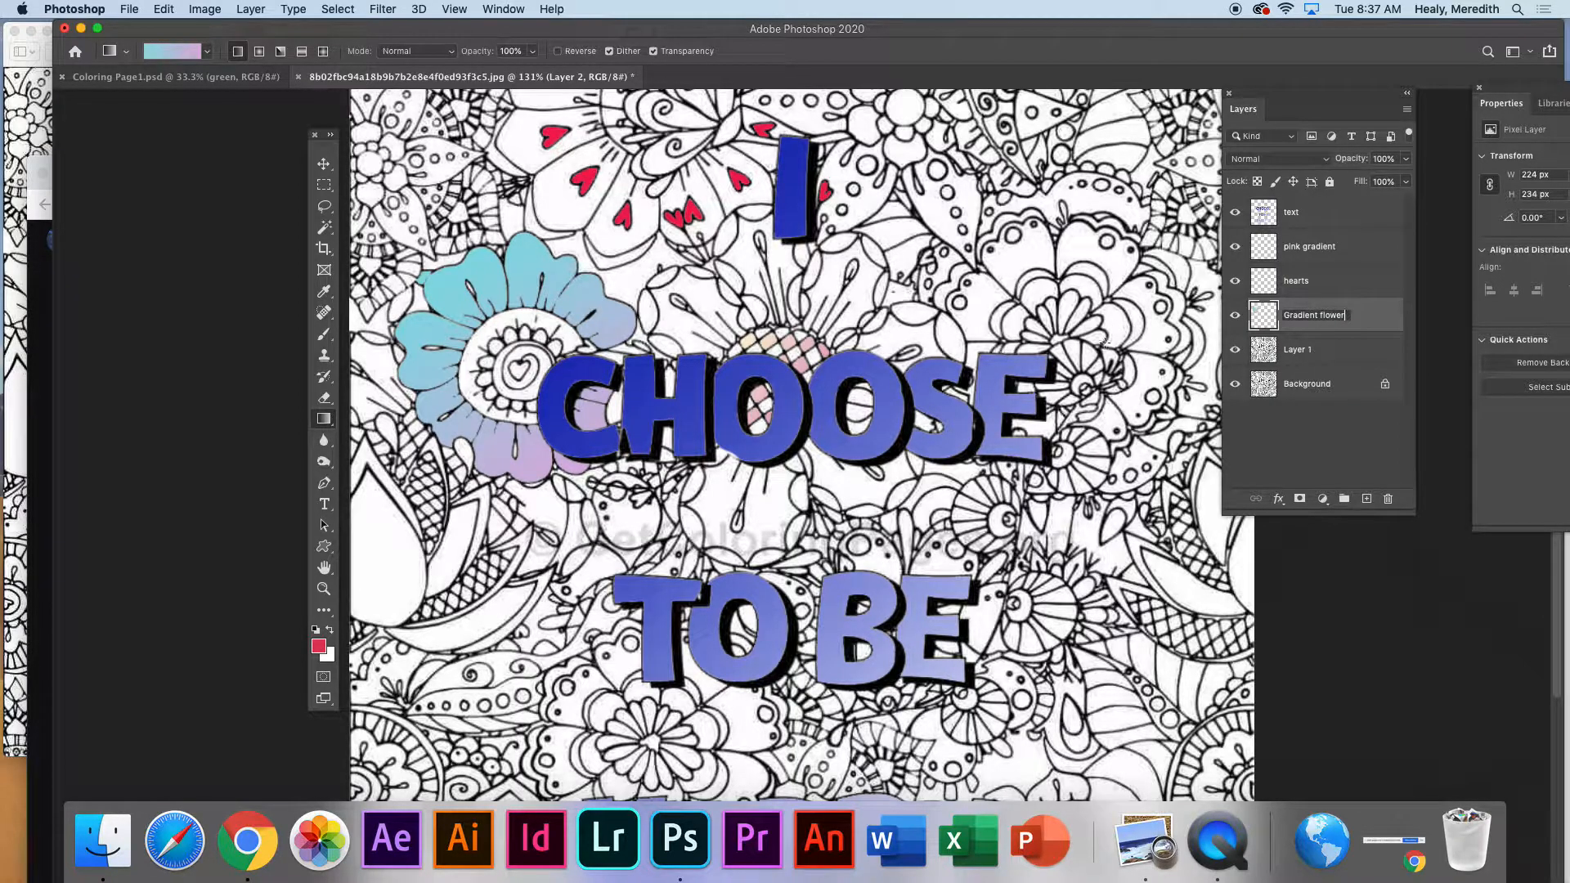
Step: Select the outer petals of the large flower above and behind the final "E" of "CHOOSE" on Layer 1 with the Magic Wand
{"action": "left_click", "coordinate": [1309, 352]}
{"action": "left_click", "coordinate": [326, 229]}
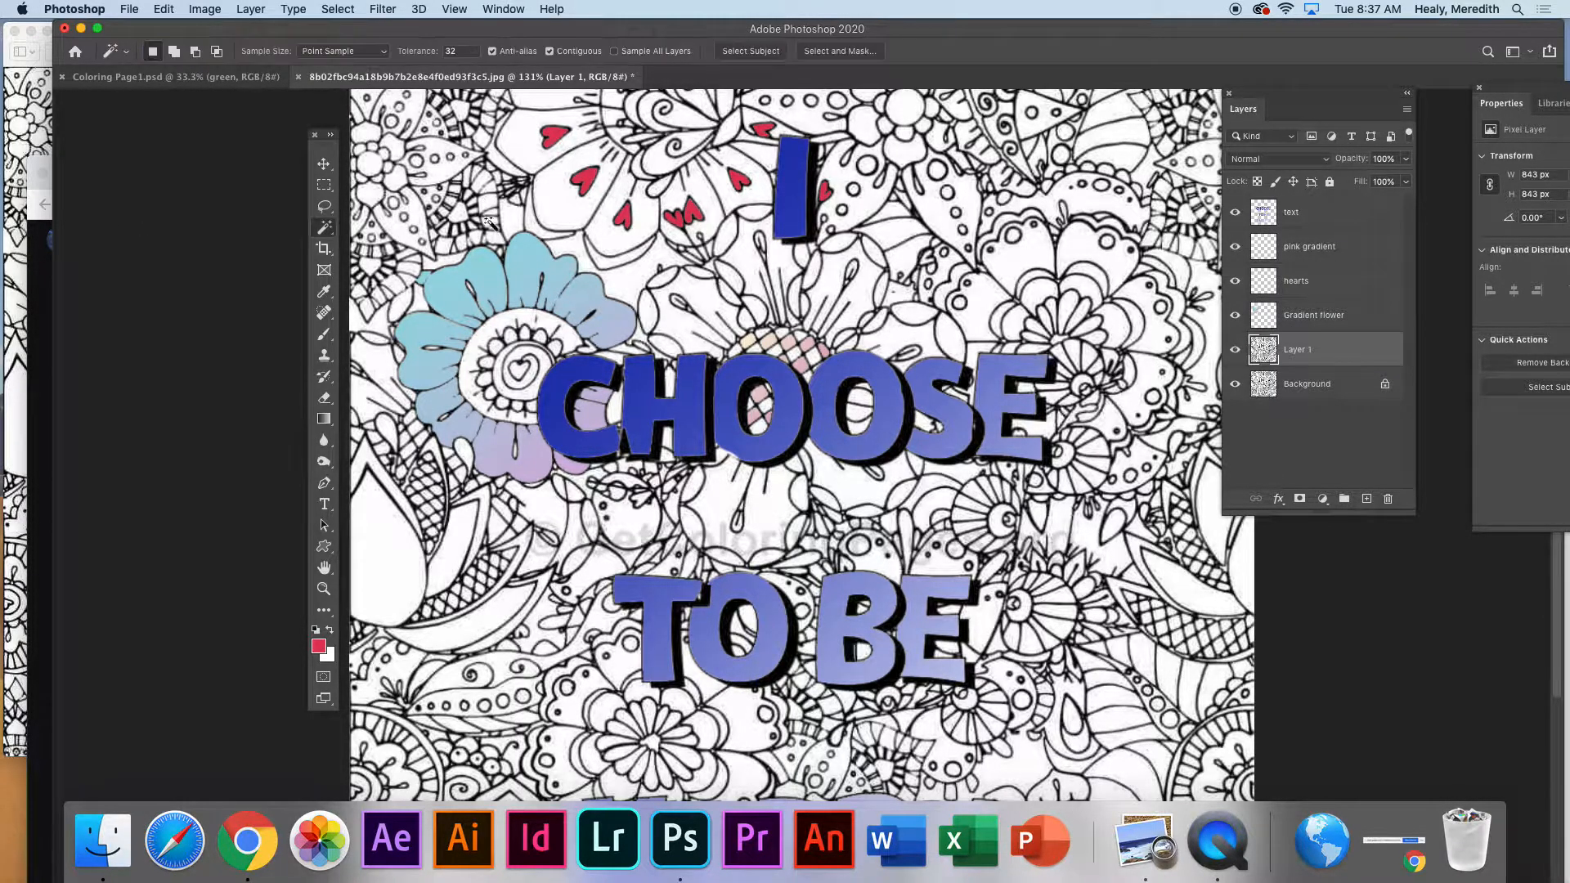
{"action": "left_click", "coordinate": [1020, 263]}
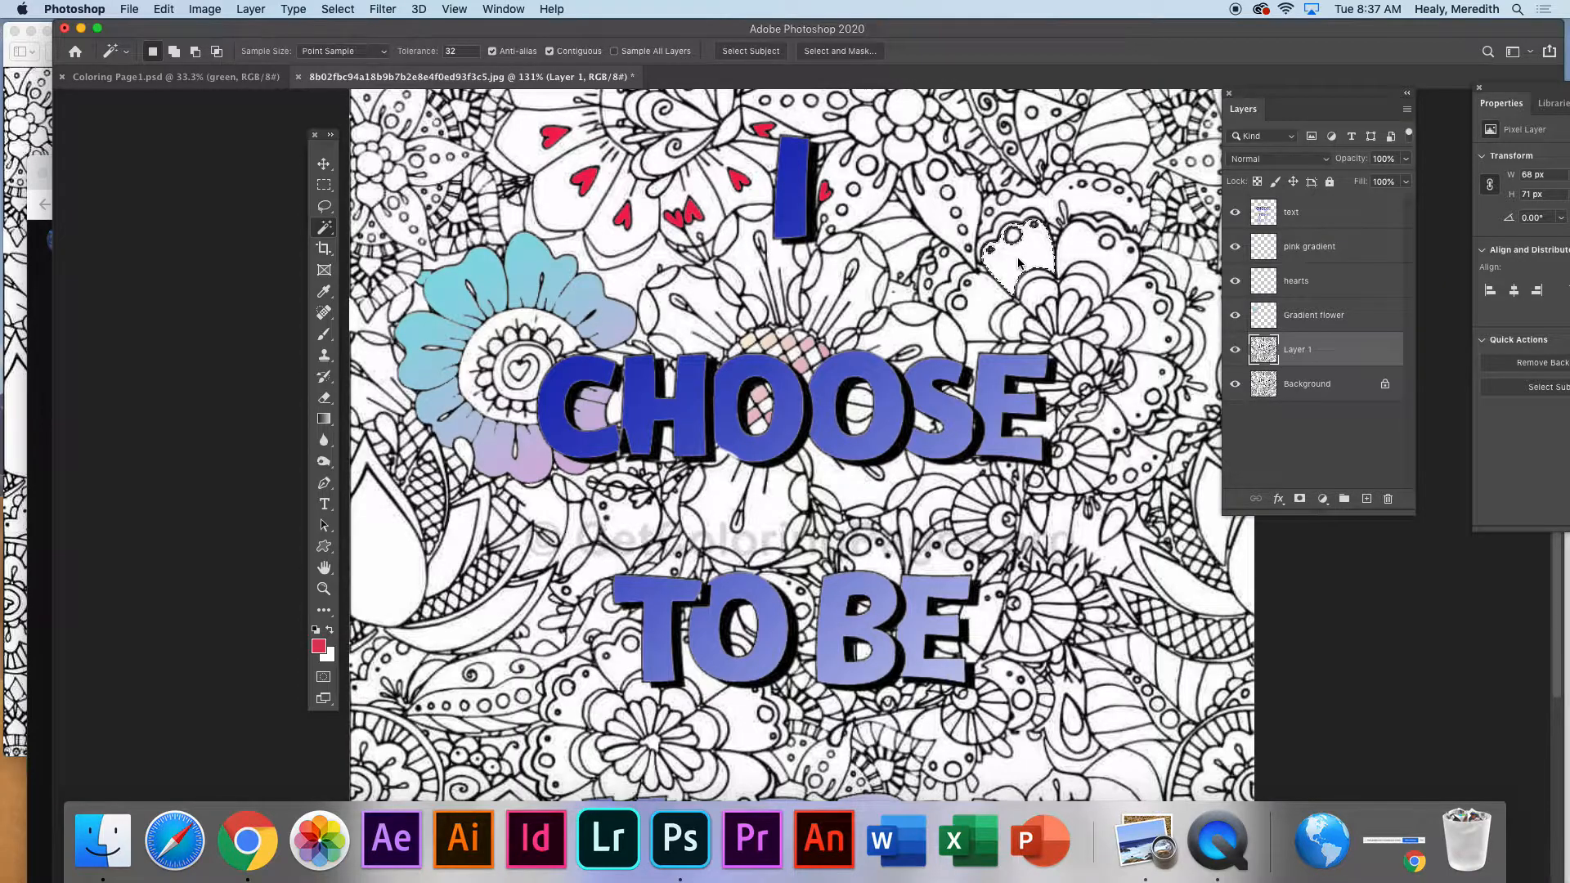
{"action": "left_click", "coordinate": [1079, 255], "text": "shift"}
{"action": "left_click", "coordinate": [989, 320], "text": "shift"}
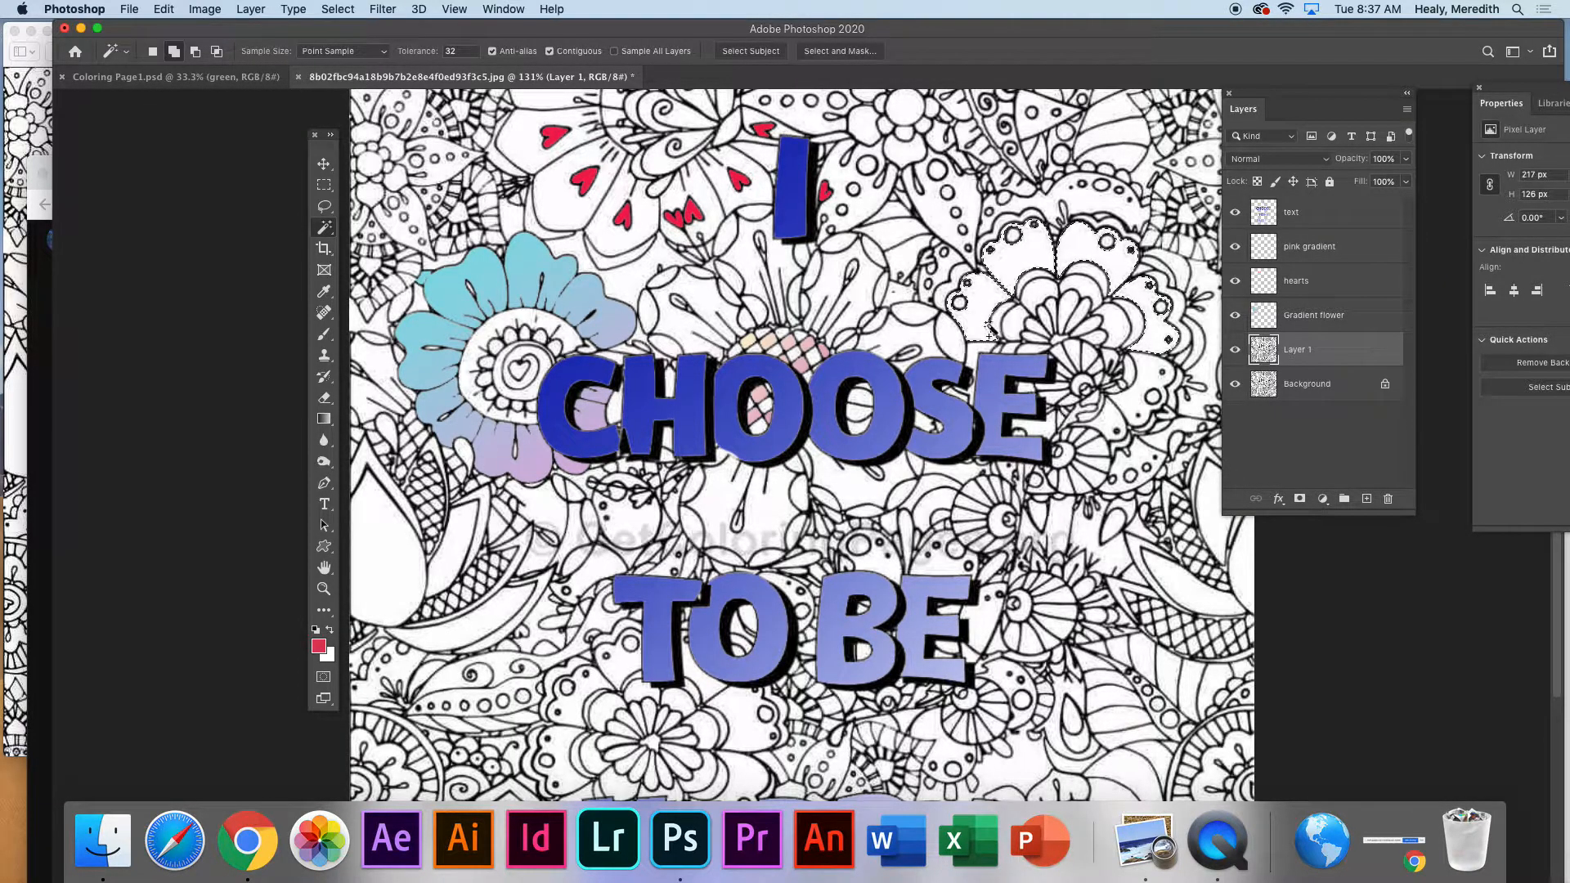
{"action": "left_click", "coordinate": [1060, 422], "text": "shift"}
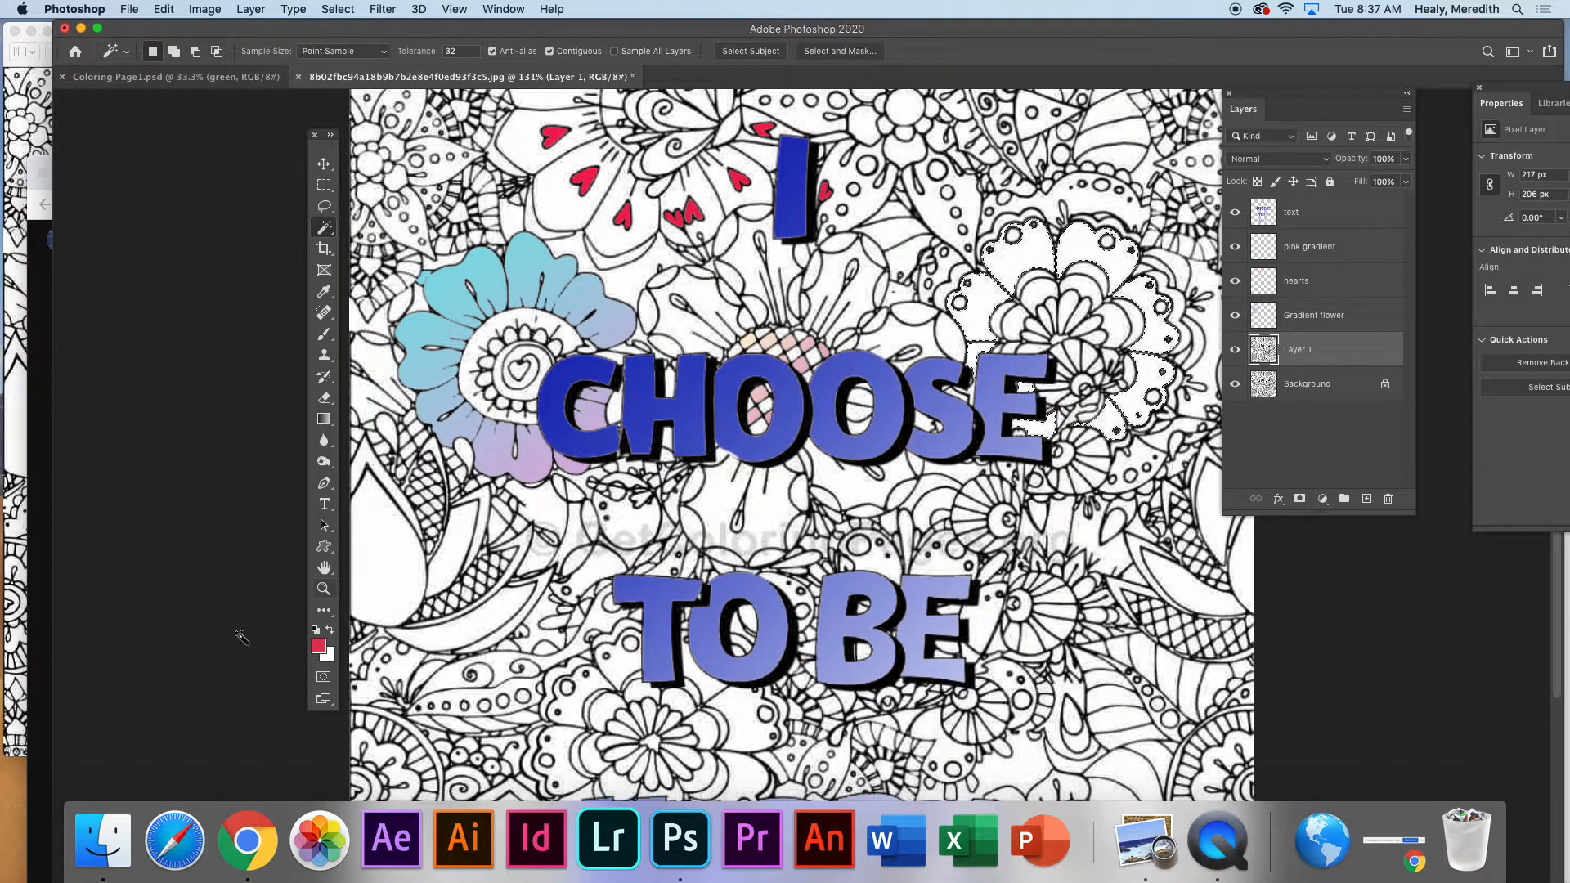
Step: Set the foreground color to the light blue b6e8f1
{"action": "left_click", "coordinate": [321, 647]}
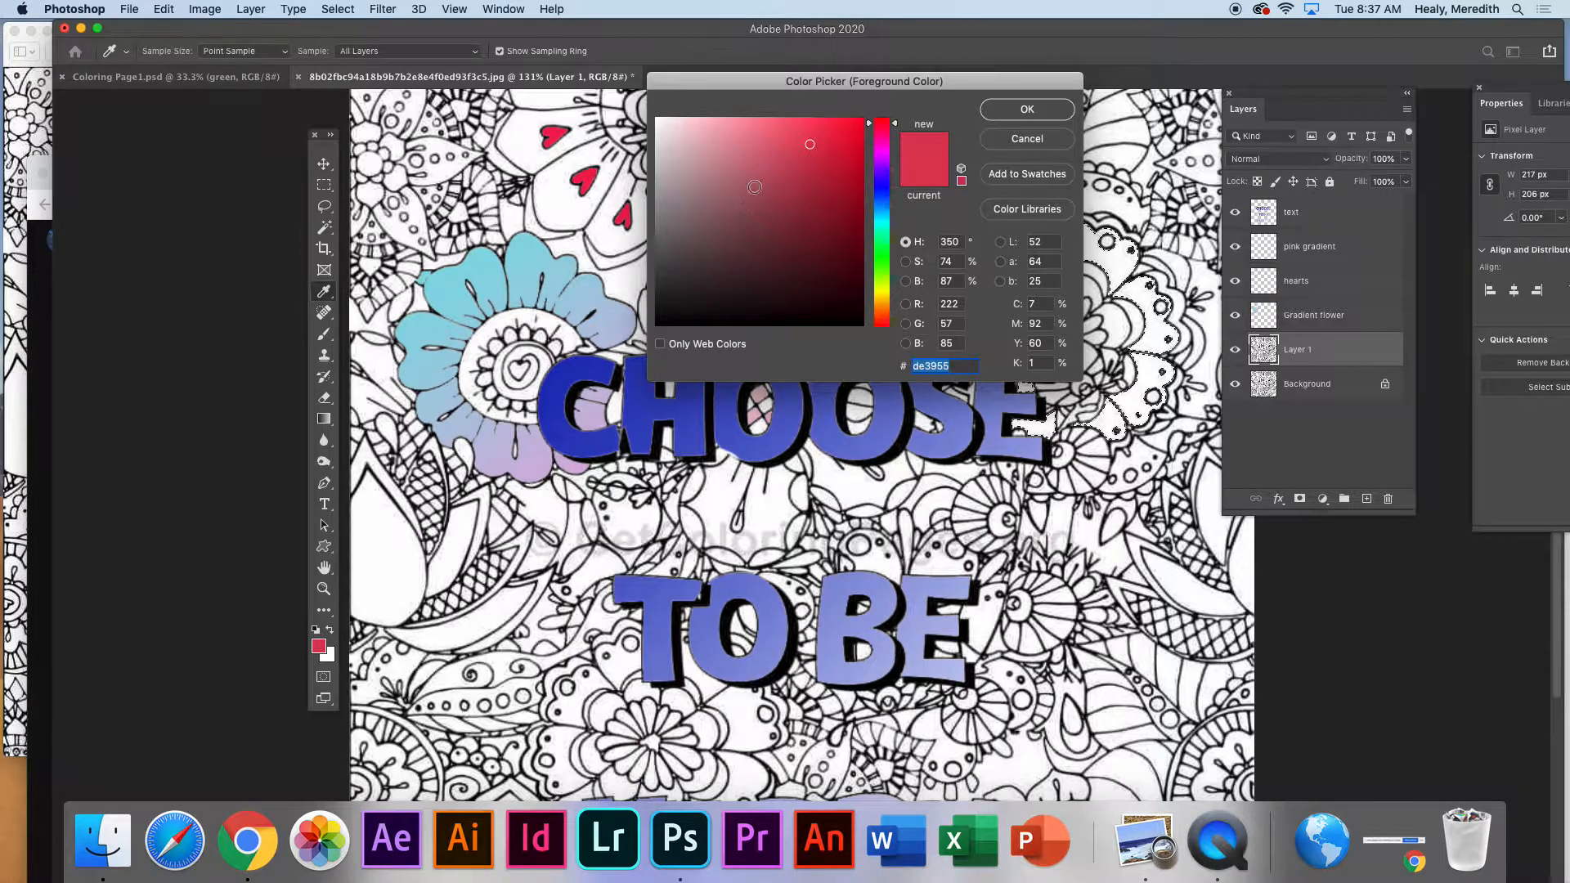
{"action": "left_click", "coordinate": [881, 219]}
{"action": "left_click", "coordinate": [696, 125]}
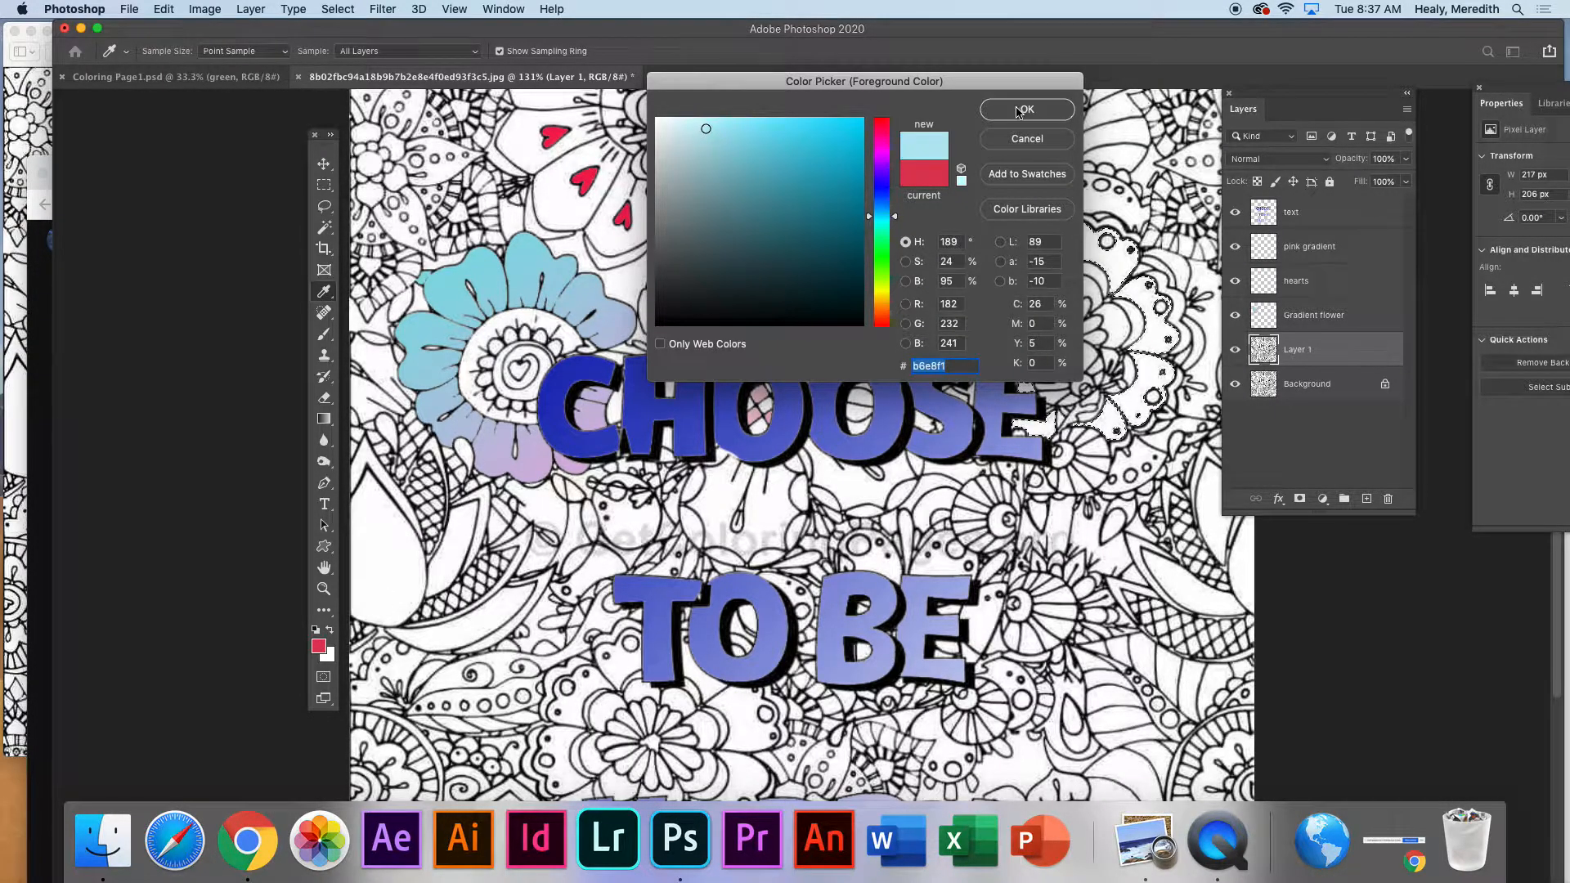
{"action": "left_click", "coordinate": [1027, 109]}
{"action": "key", "text": "w"}
Step: Add a new layer above Layer 1, but fill the selected petals with the light blue foreground color on the Gradient flower layer and deselect
{"action": "left_click", "coordinate": [1366, 498]}
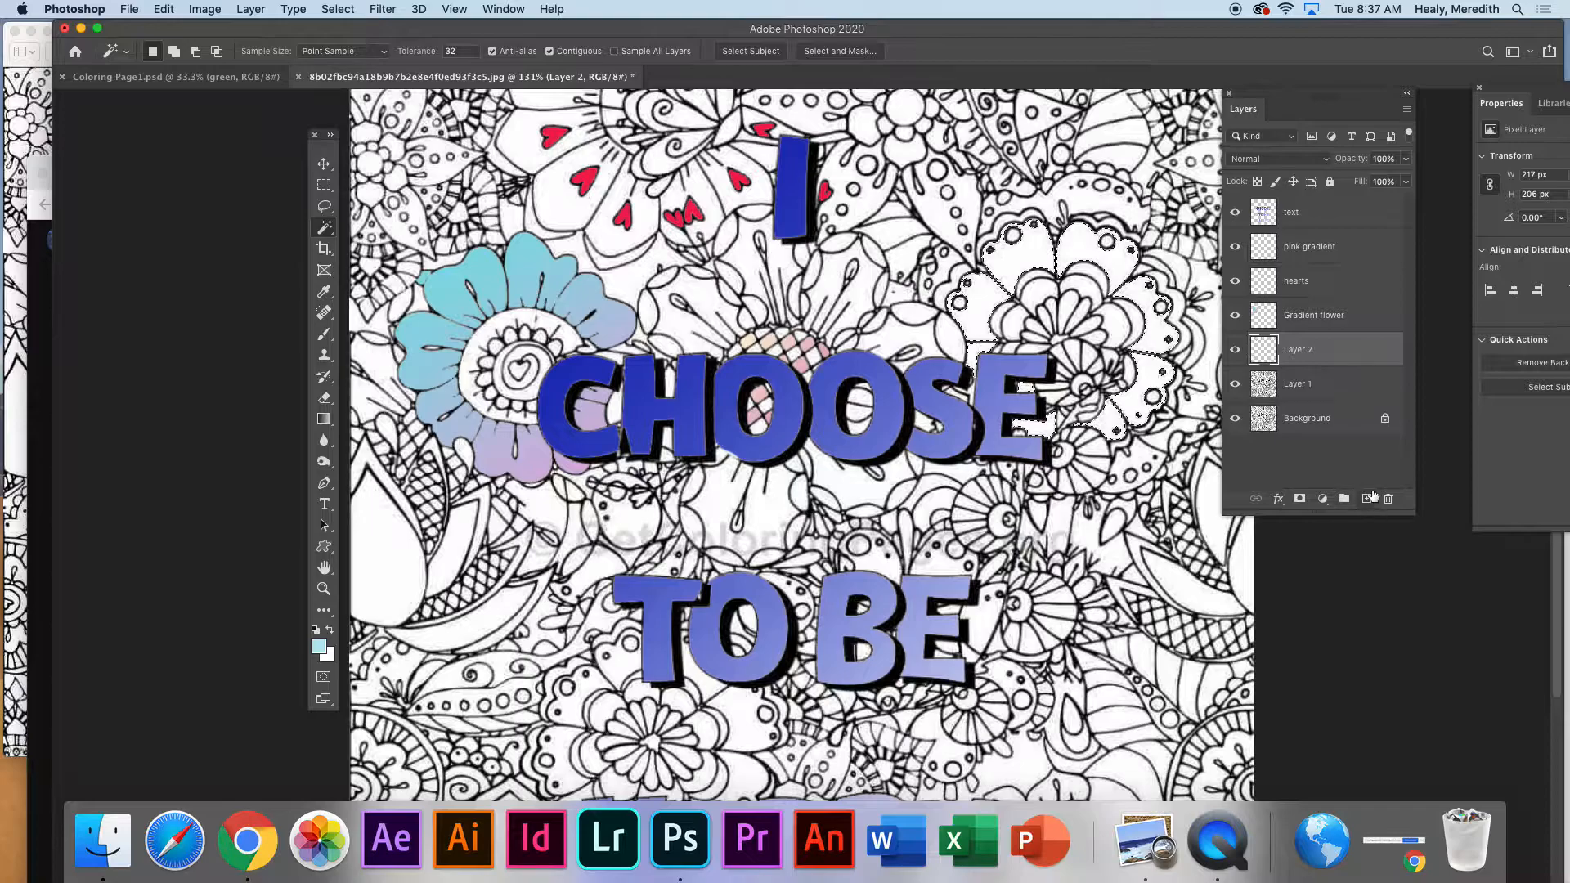
{"action": "left_click", "coordinate": [1349, 317]}
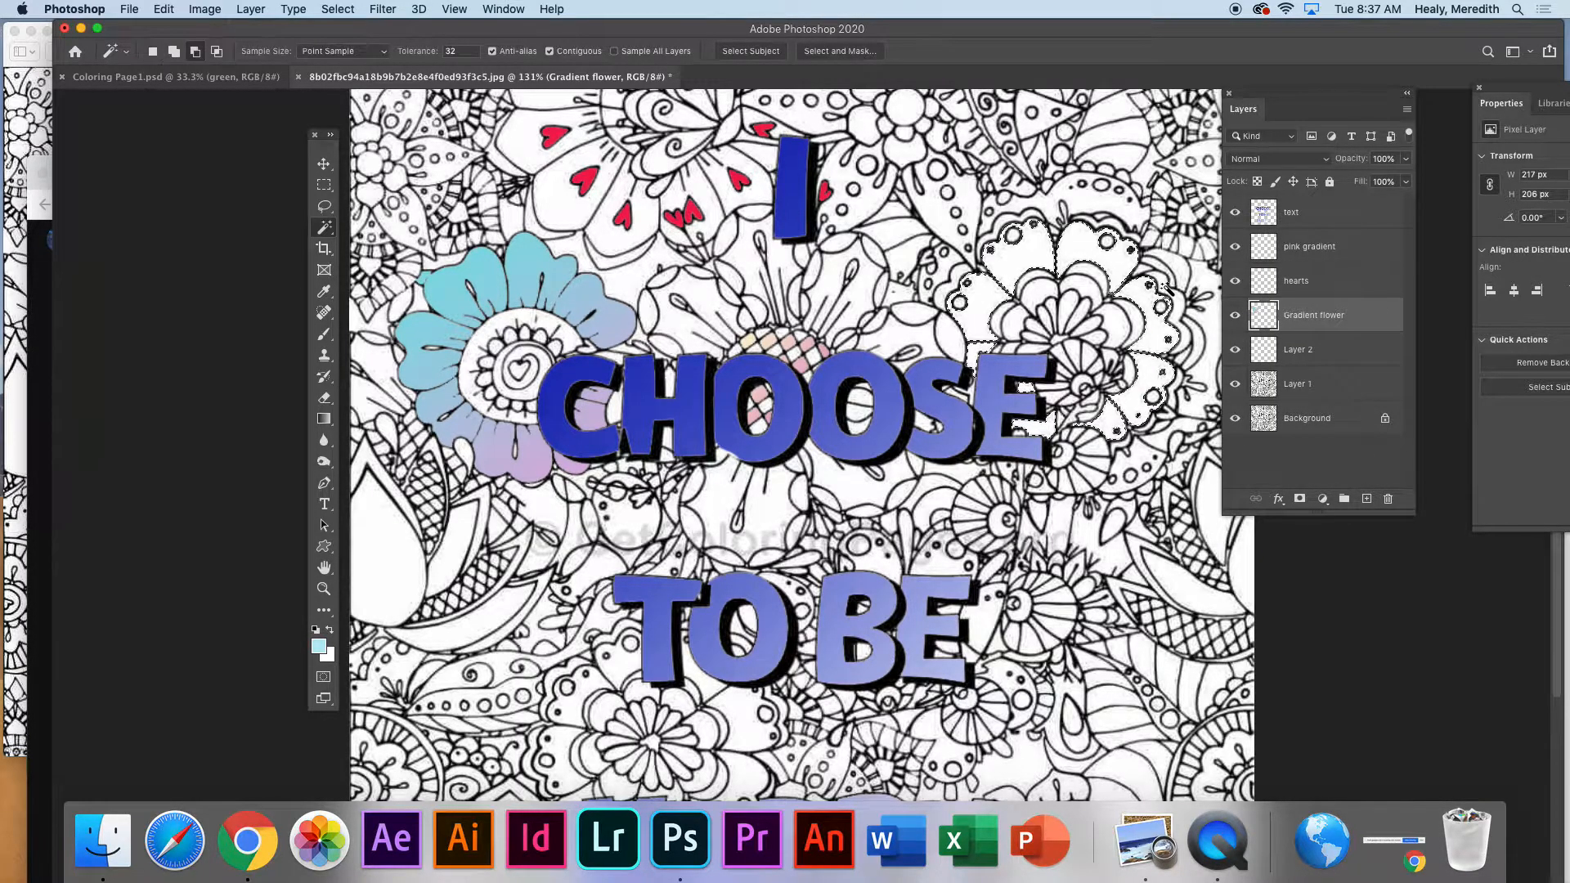
{"action": "key", "text": "alt+BackSpace"}
{"action": "key", "text": "super+d"}
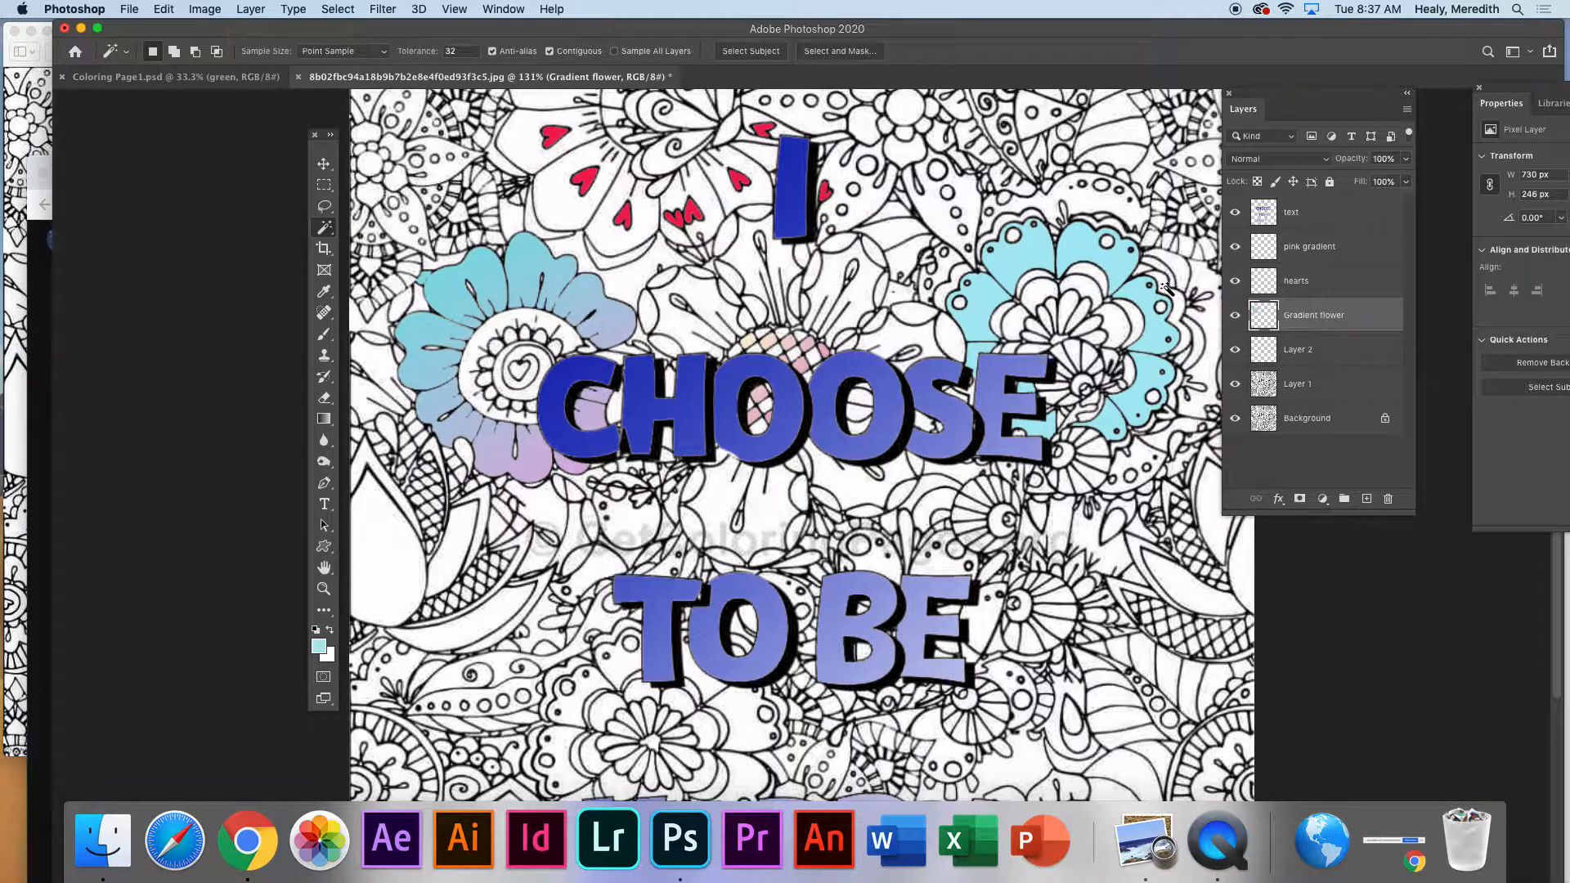
Step: Make Layer 1 active and delete the empty Layer 2
{"action": "left_click", "coordinate": [1335, 386]}
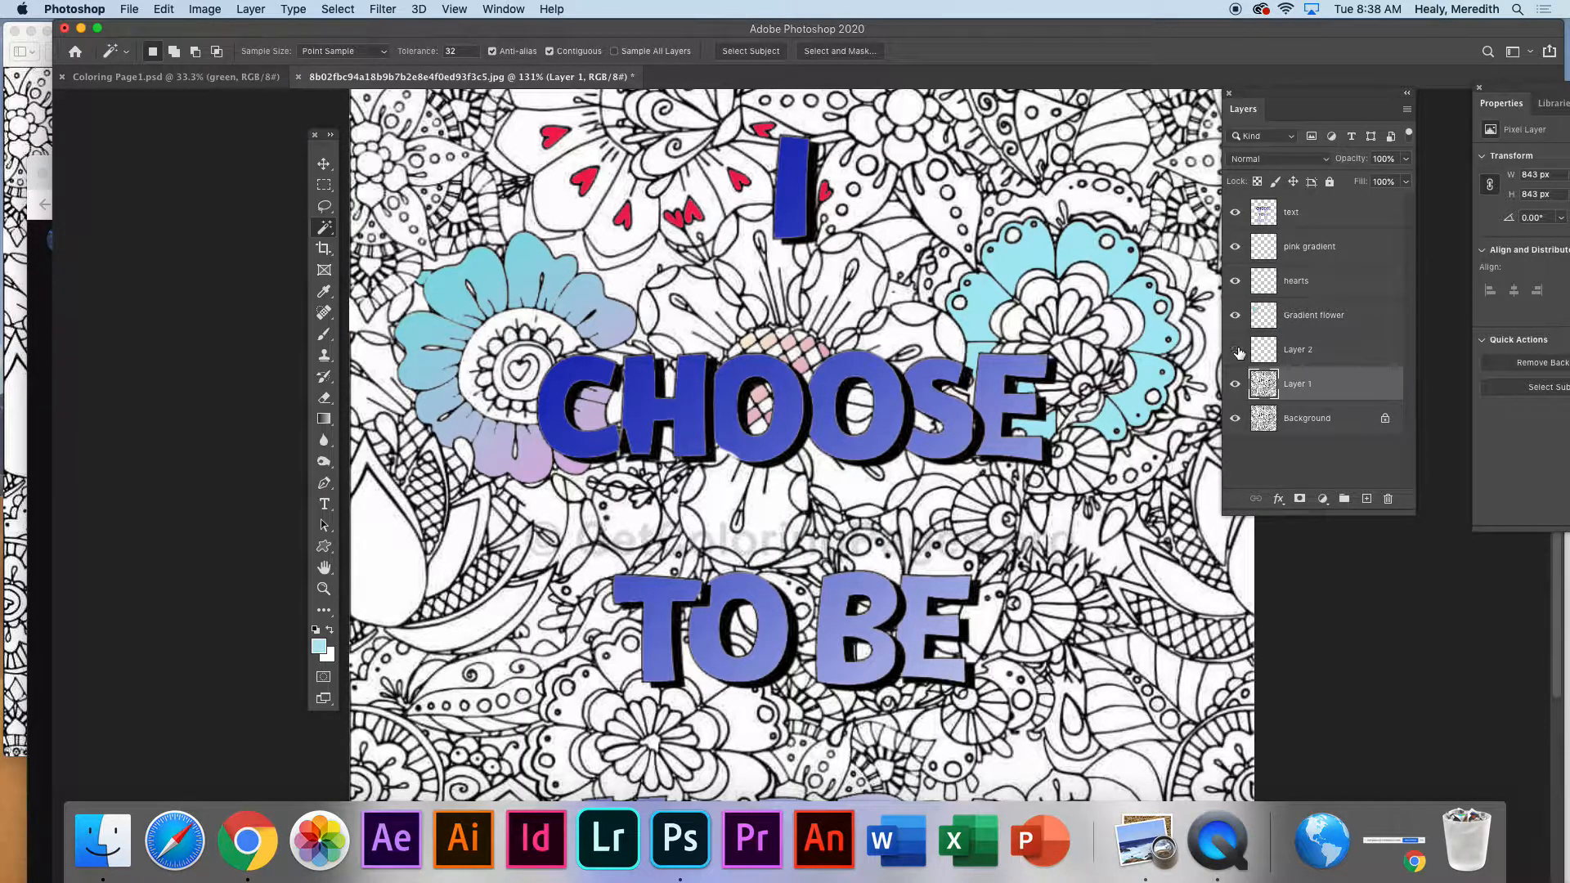
{"action": "left_click_drag", "start_coordinate": [1344, 352], "coordinate": [1386, 498]}
Step: Hide and show the Gradient flower, hearts, pink gradient and text layers to check what each one contains
{"action": "left_click", "coordinate": [1236, 317]}
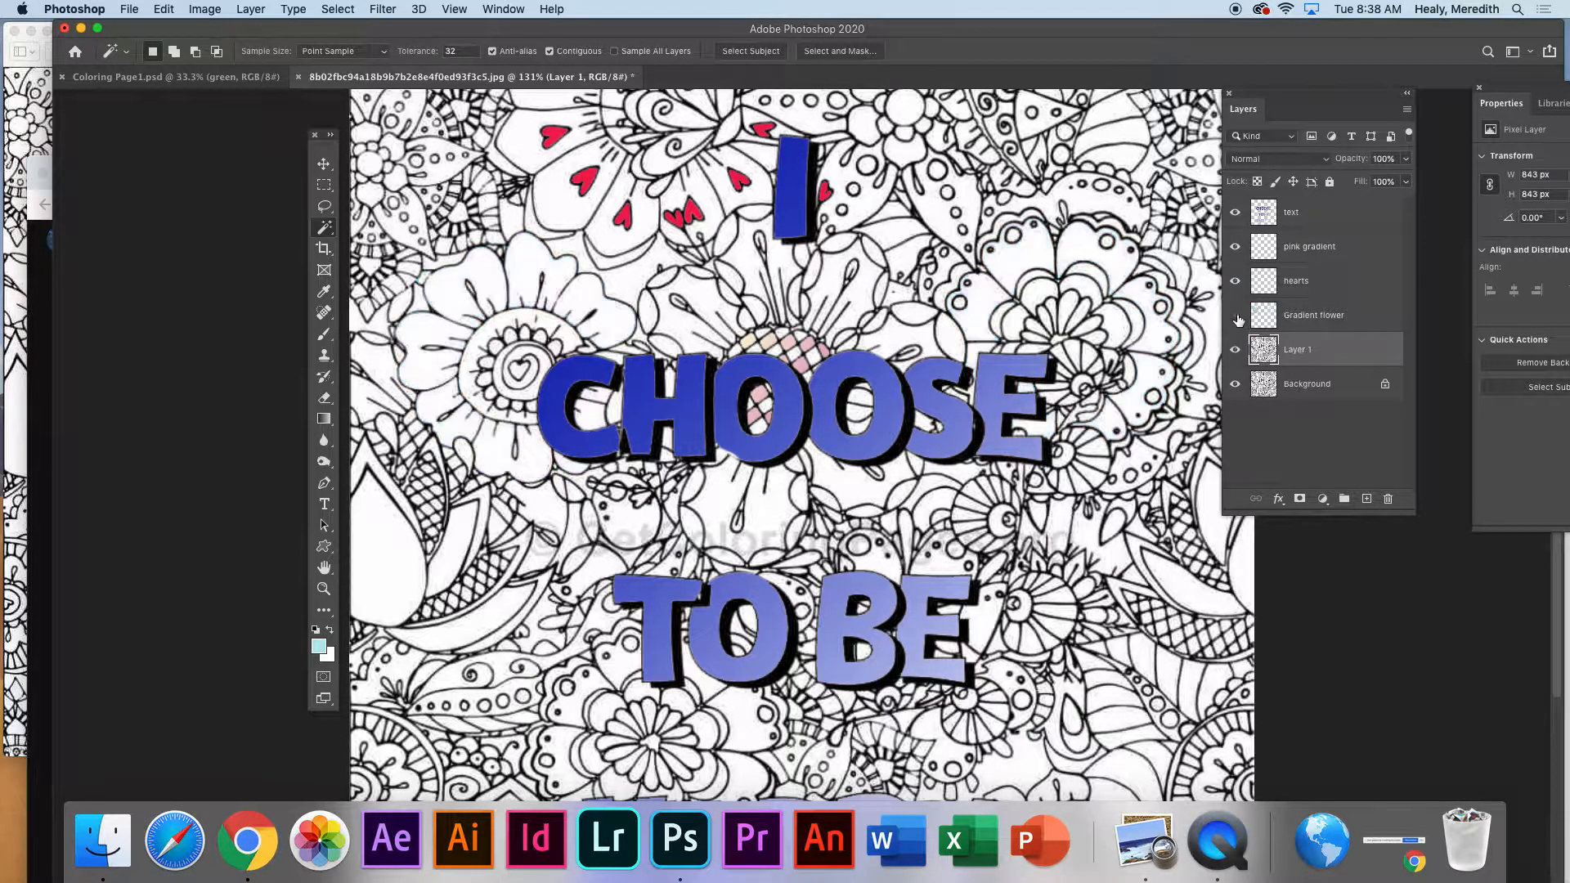
{"action": "left_click", "coordinate": [1235, 316]}
{"action": "left_click", "coordinate": [1235, 281]}
{"action": "left_click", "coordinate": [1234, 281]}
{"action": "left_click", "coordinate": [1235, 246]}
{"action": "left_click", "coordinate": [1235, 212]}
{"action": "left_click", "coordinate": [1235, 213]}
{"action": "left_click", "coordinate": [1234, 247]}
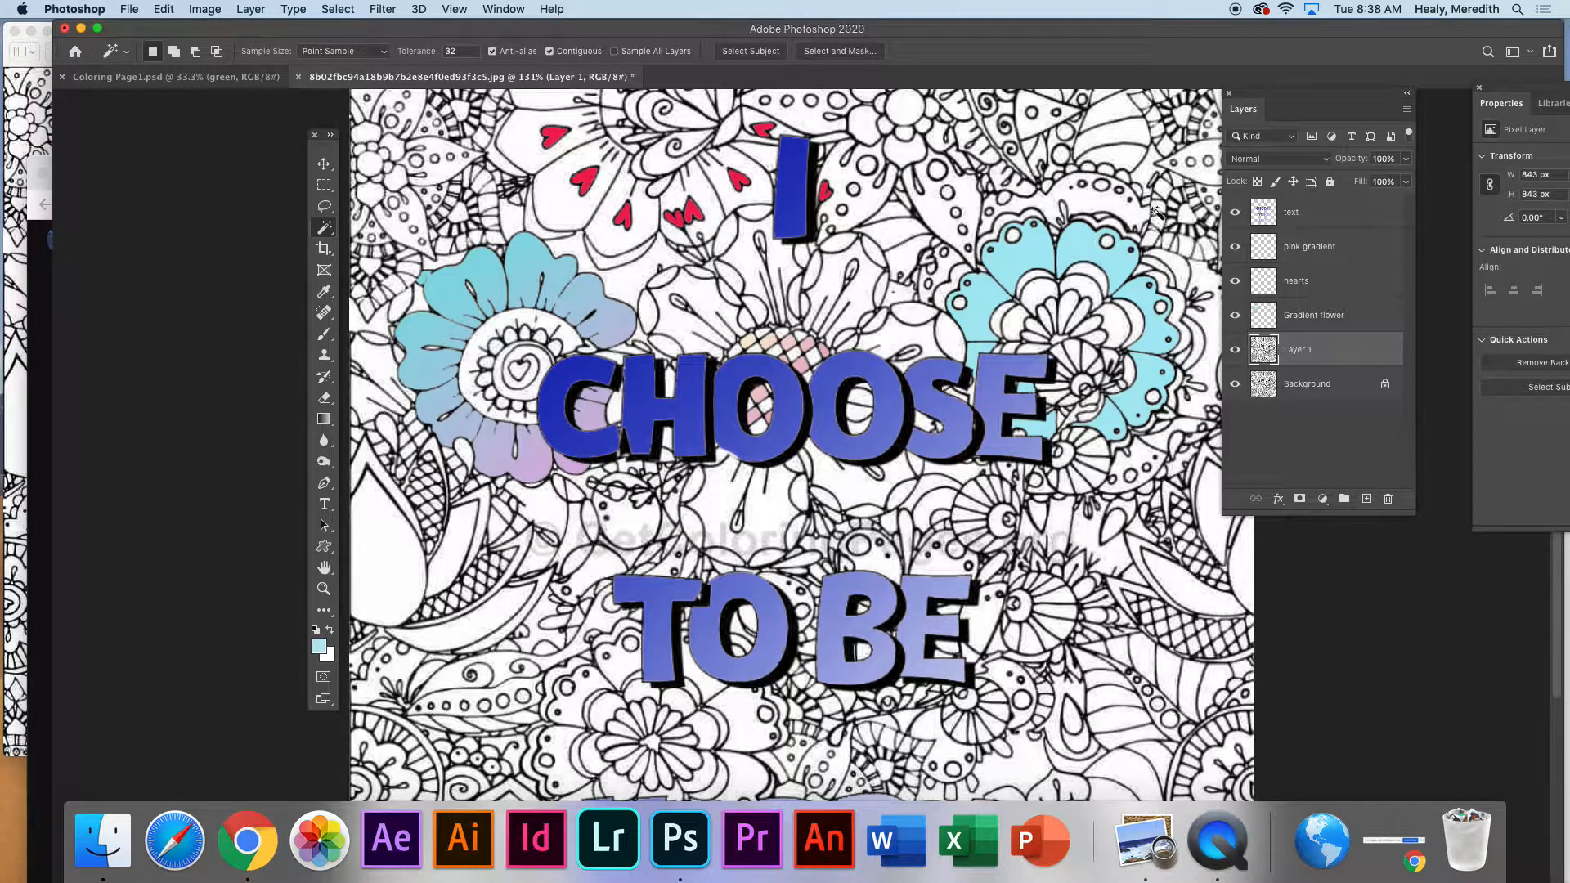
{"action": "mouse_move", "coordinate": [1218, 38]}
{"action": "left_mouse_down"}
{"action": "mouse_move", "coordinate": [1177, 107]}
{"action": "mouse_move", "coordinate": [1194, 35]}
{"action": "left_mouse_up"}
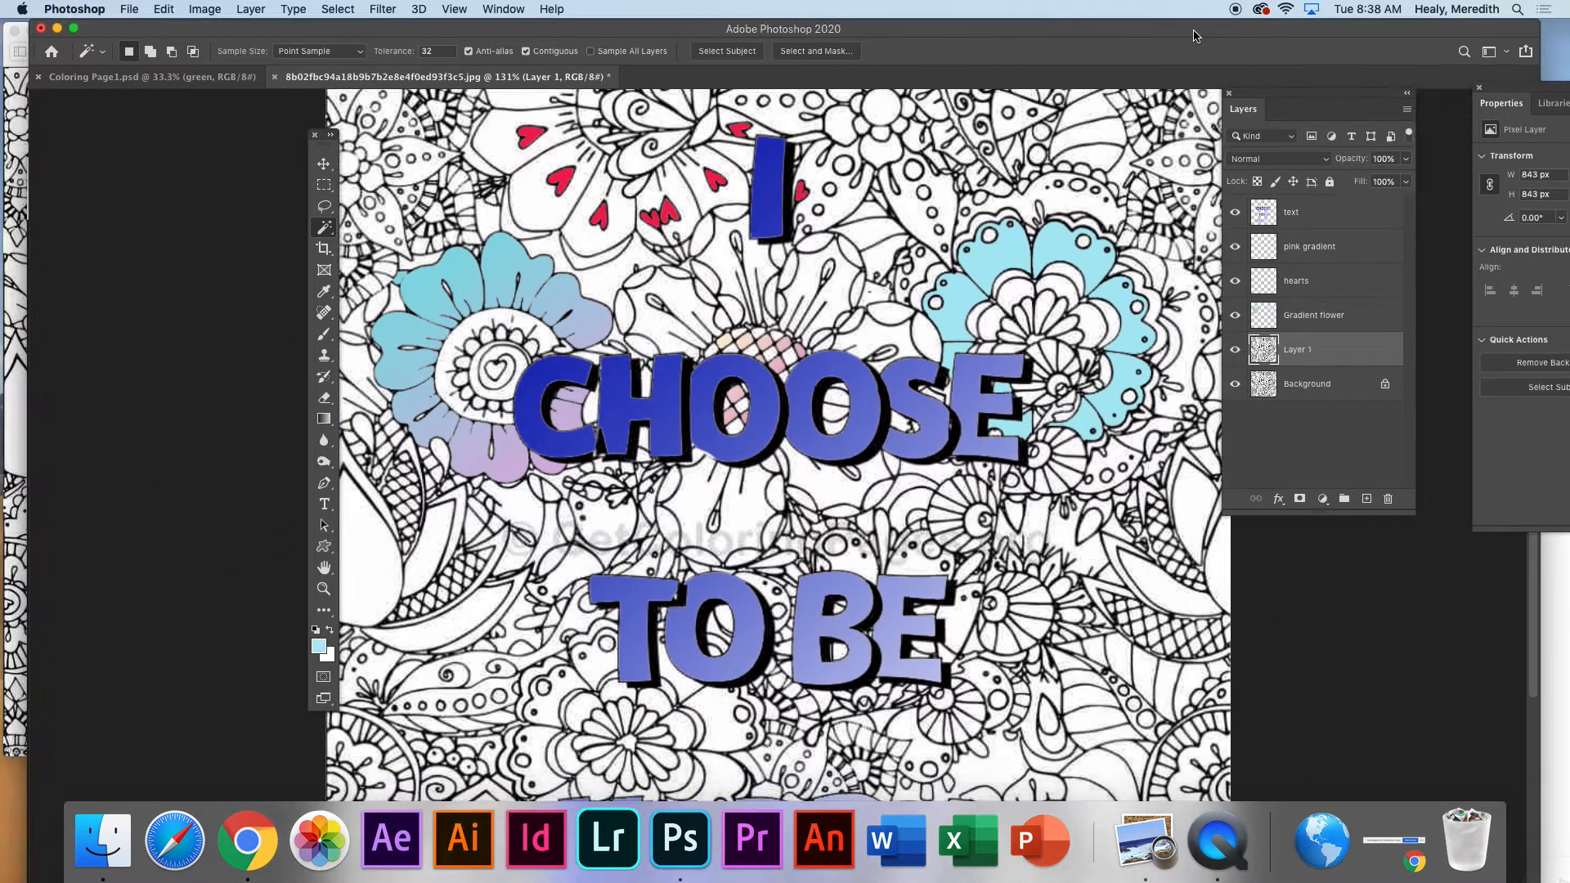